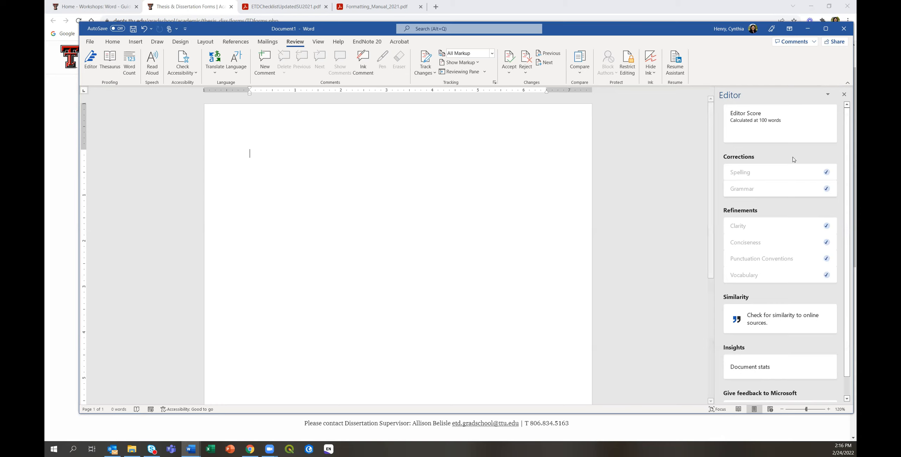
Step: Close the Editor pane, switch to ETDChecklistUpdatedSU2021.pdf in the browser and review its Title Page and Front Matter items
click(844, 95)
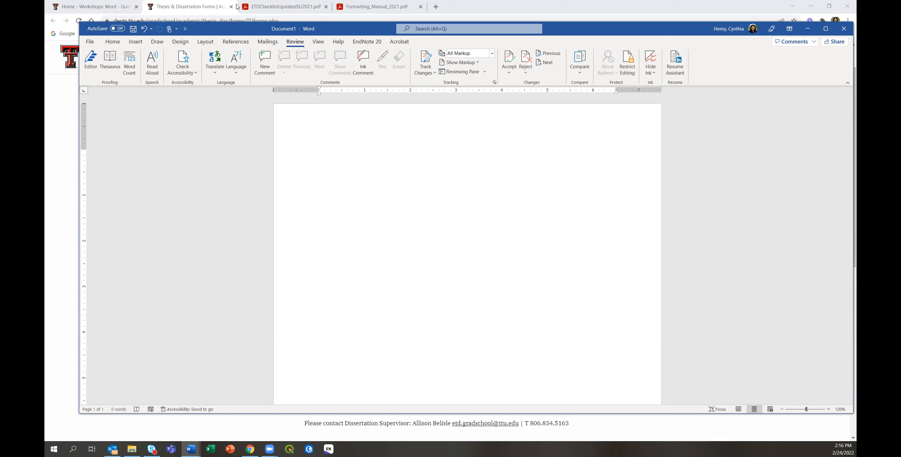
click(247, 7)
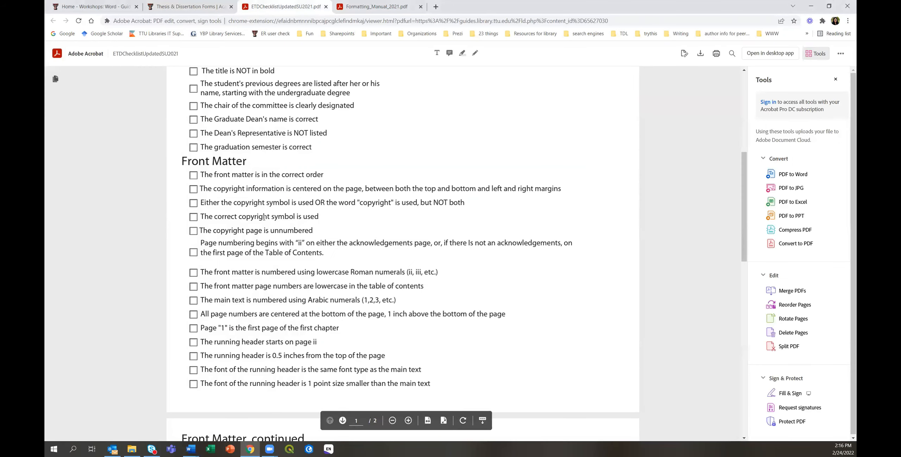
scroll(264, 188, up, 2)
scroll(265, 187, up, 2)
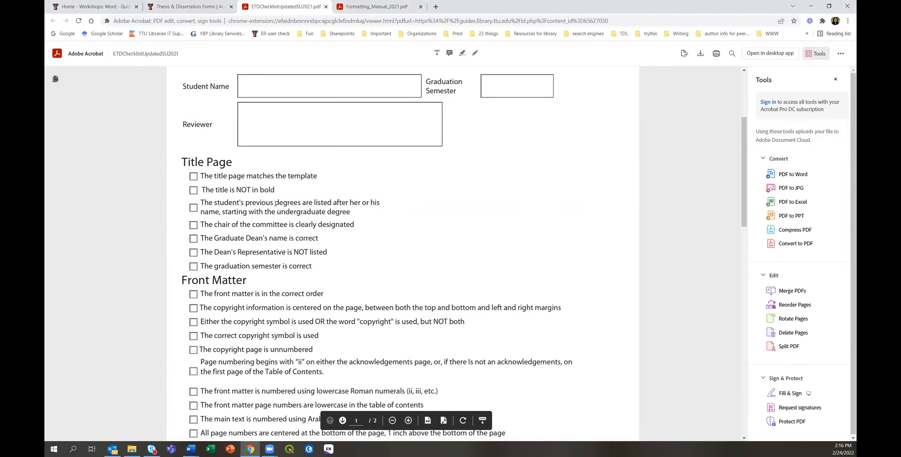
scroll(266, 192, up, 1)
scroll(287, 278, down, 2)
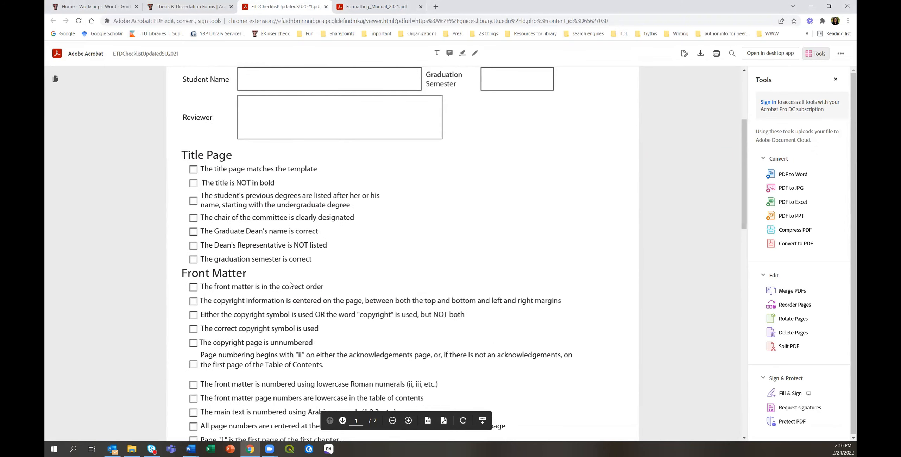
scroll(282, 275, down, 2)
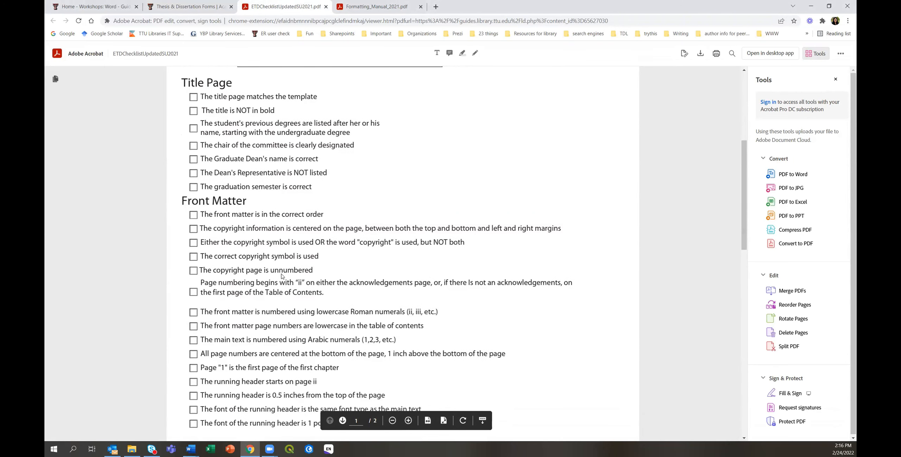
scroll(320, 316, down, 1)
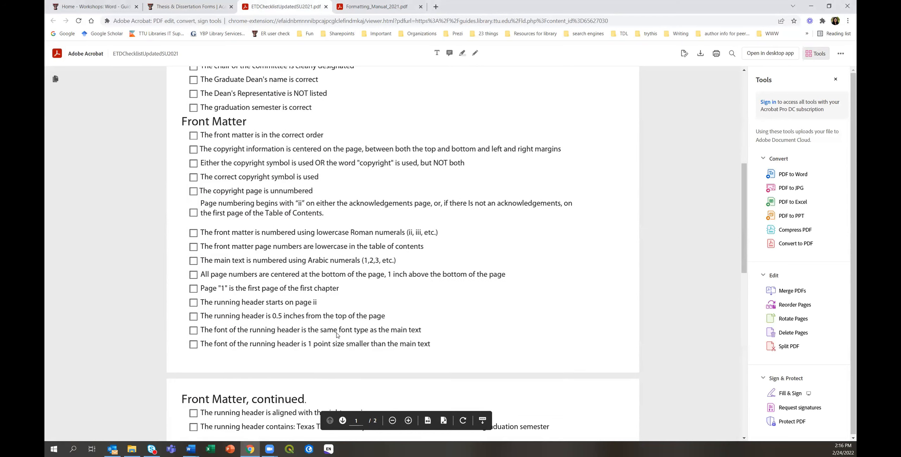
Step: Examine the checklist rules on the running header's starting page, the "ii" page number, Roman numerals and Arabic numerals
drag(214, 304, 317, 303)
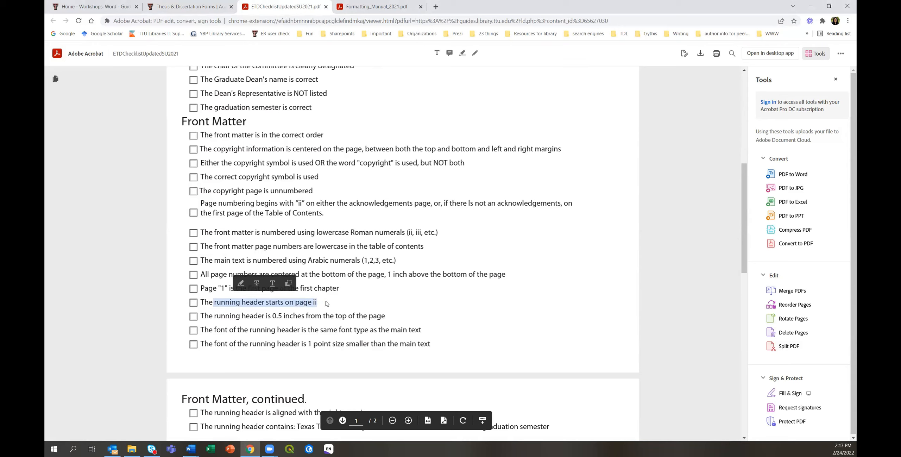
double_click(300, 203)
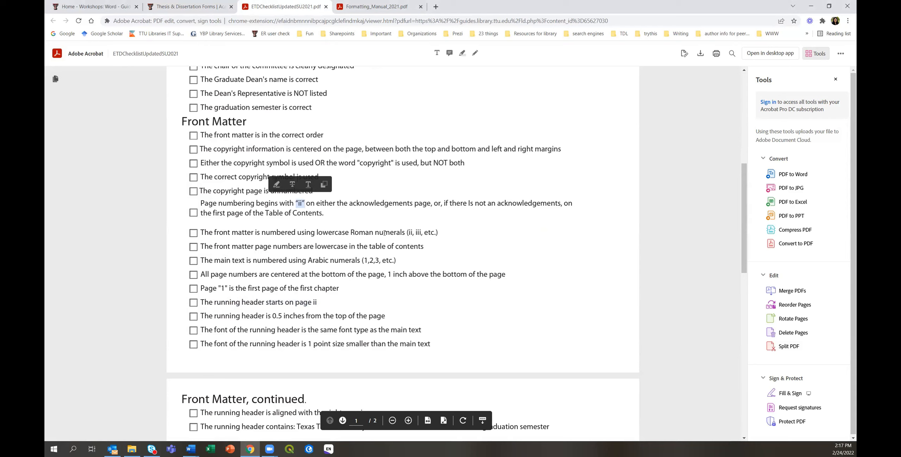
drag(350, 233, 405, 233)
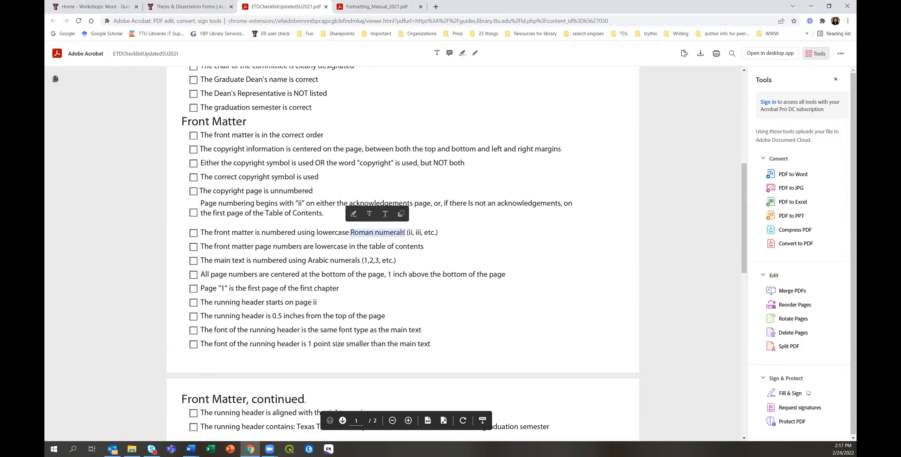
drag(308, 260, 363, 261)
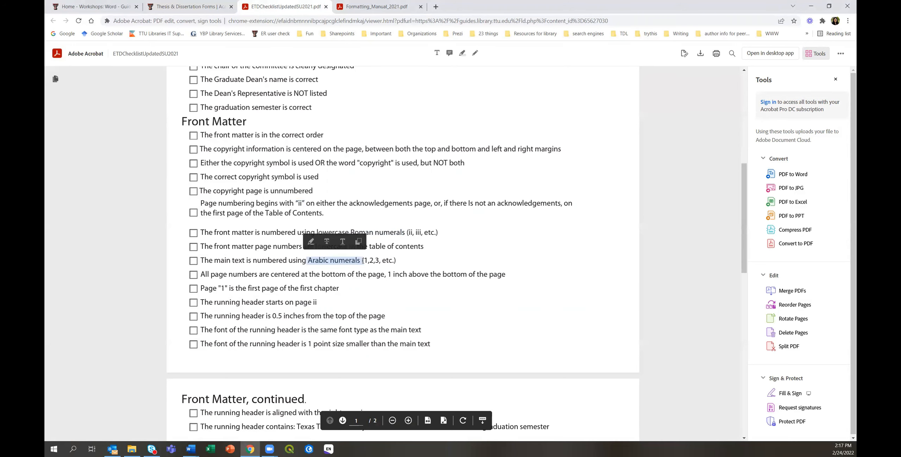
scroll(363, 261, up, 5)
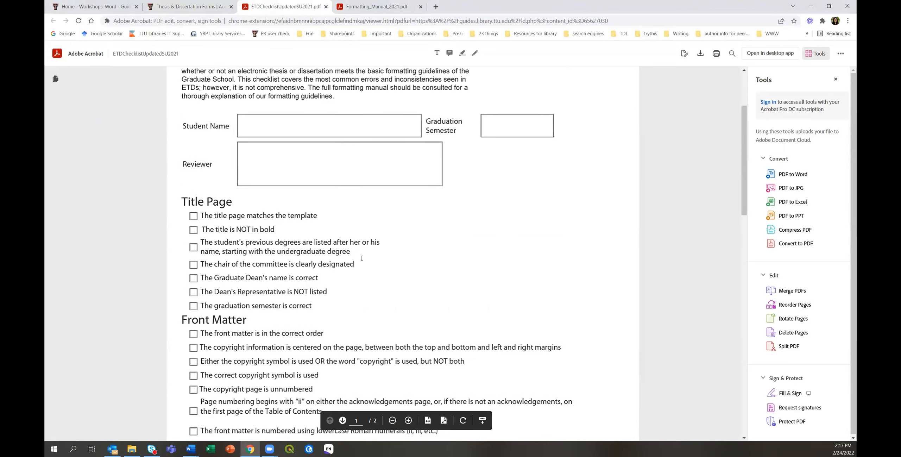
scroll(364, 265, up, 3)
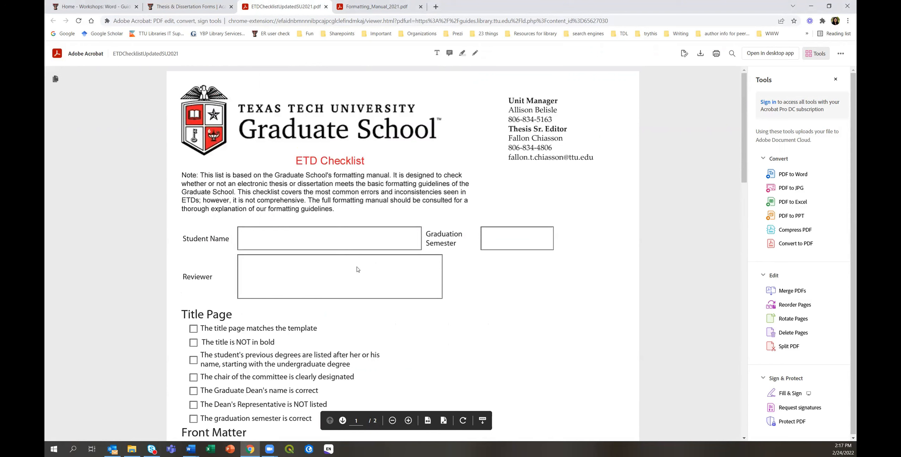
Step: Close the Thesis & Dissertation Forms page and go to the Margins requirements in Formatting_Manual_2021.pdf
click(231, 6)
click(252, 12)
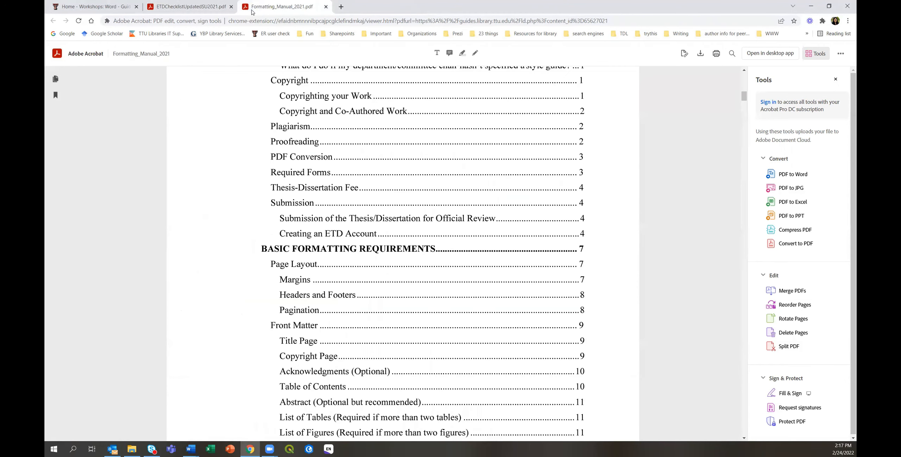
scroll(444, 260, up, 5)
scroll(447, 259, up, 6)
scroll(442, 244, down, 4)
scroll(441, 244, down, 10)
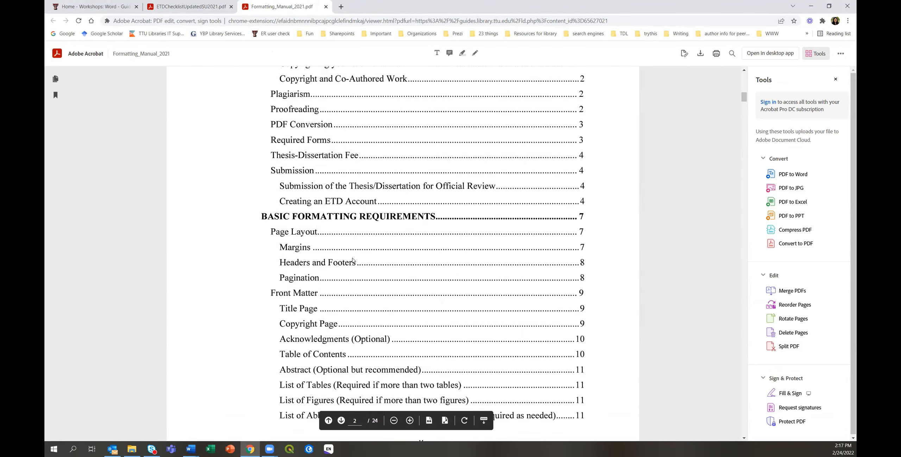
click(290, 202)
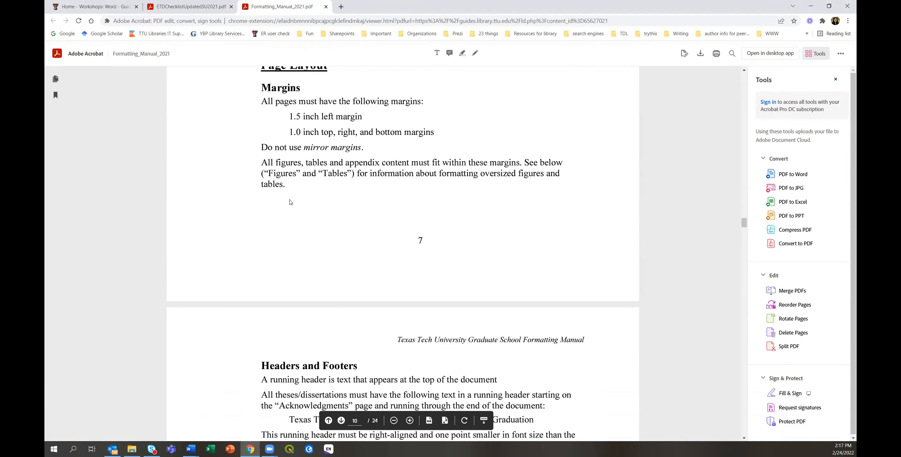
scroll(365, 246, up, 2)
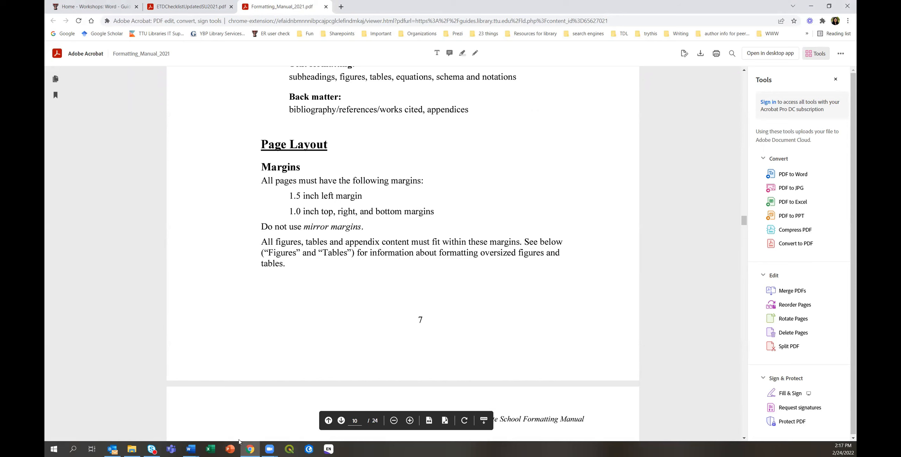
Step: Switch to Document1 in Word and set a custom left page margin of 1.5 inches for the whole document
mouse_move(190, 449)
click(280, 410)
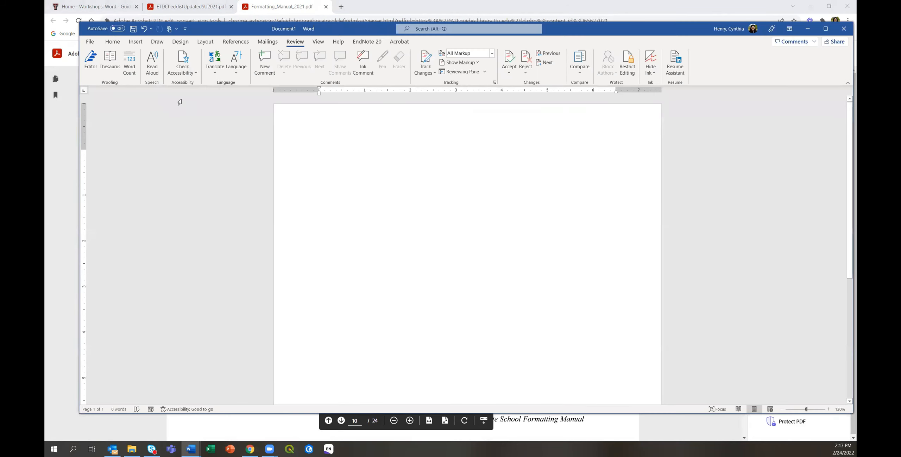
click(136, 42)
click(205, 42)
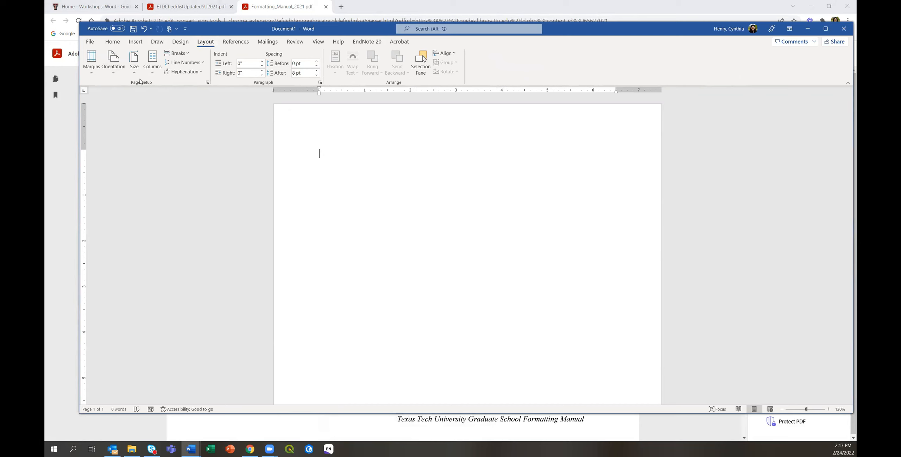
click(92, 74)
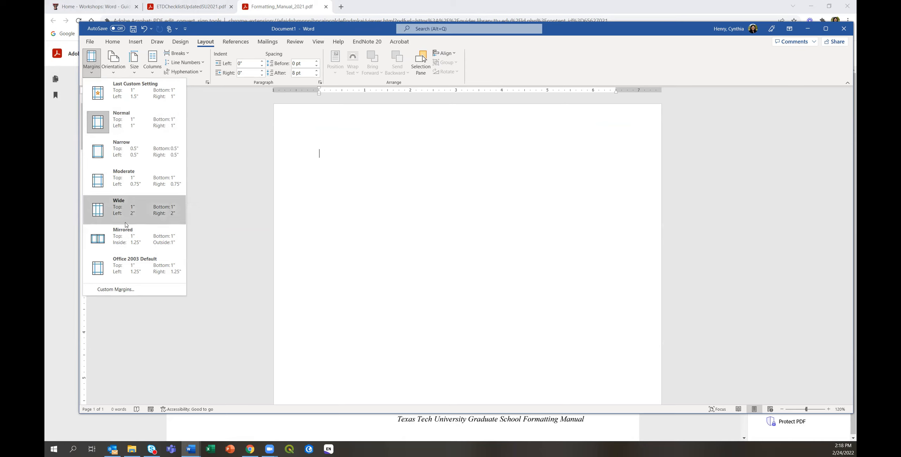
click(121, 290)
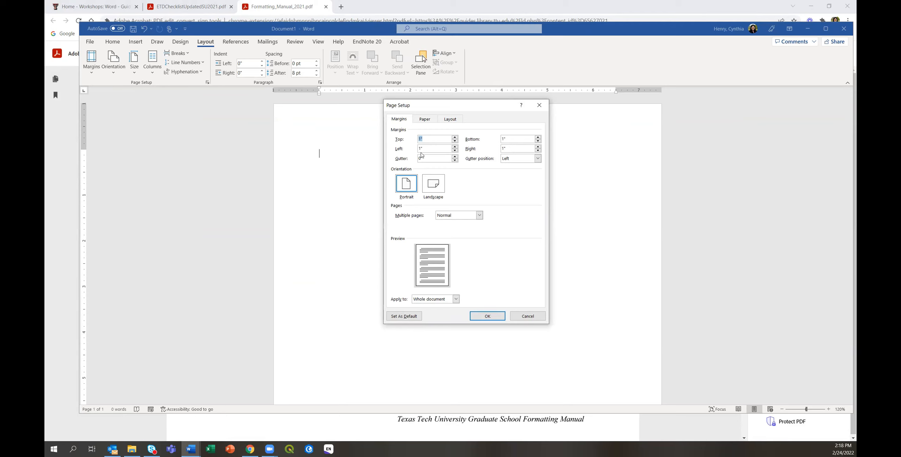
click(456, 147)
click(488, 316)
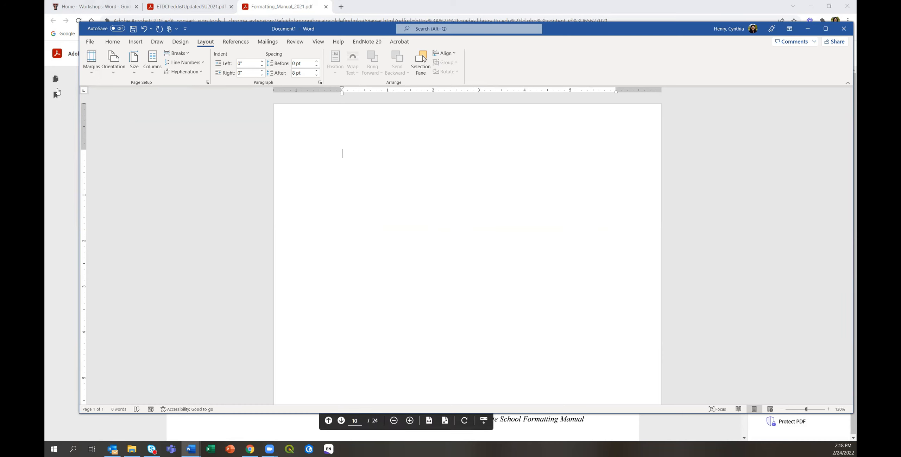
Step: Return to the formatting manual in the browser and read the running header and pagination requirements
click(56, 216)
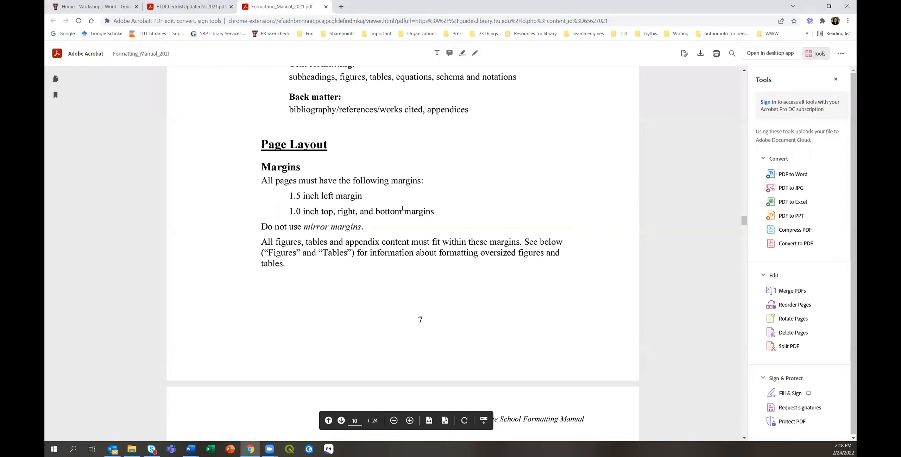
scroll(495, 242, down, 10)
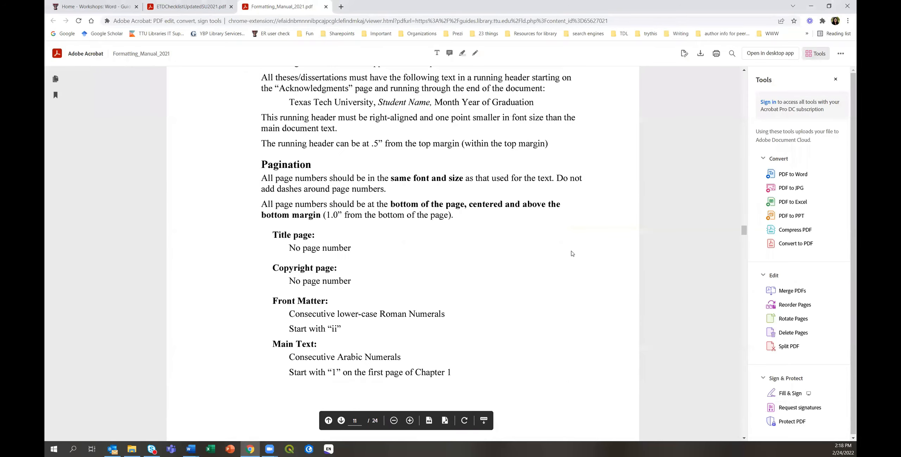
scroll(572, 254, down, 2)
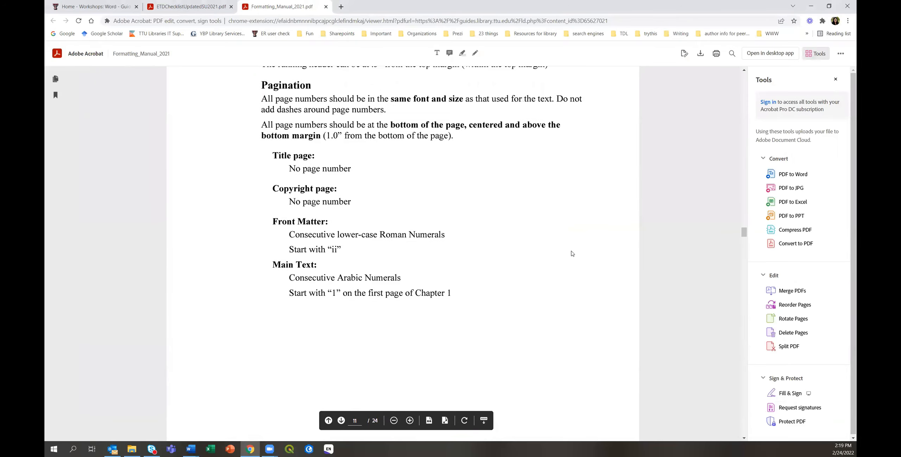
Step: Read the manual's Main Text Formatting rules on font, paragraphs, justification and line spacing
scroll(572, 253, down, 15)
scroll(571, 254, down, 15)
scroll(571, 253, down, 15)
scroll(572, 253, down, 15)
scroll(571, 254, down, 15)
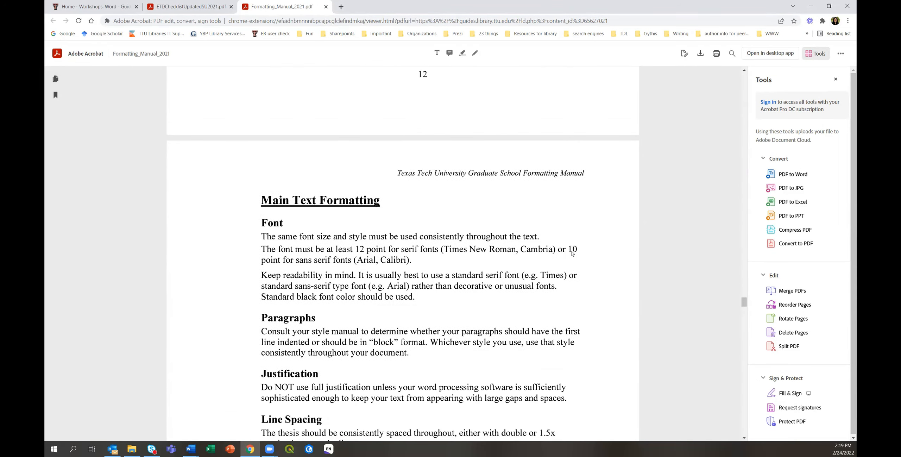
scroll(571, 254, down, 2)
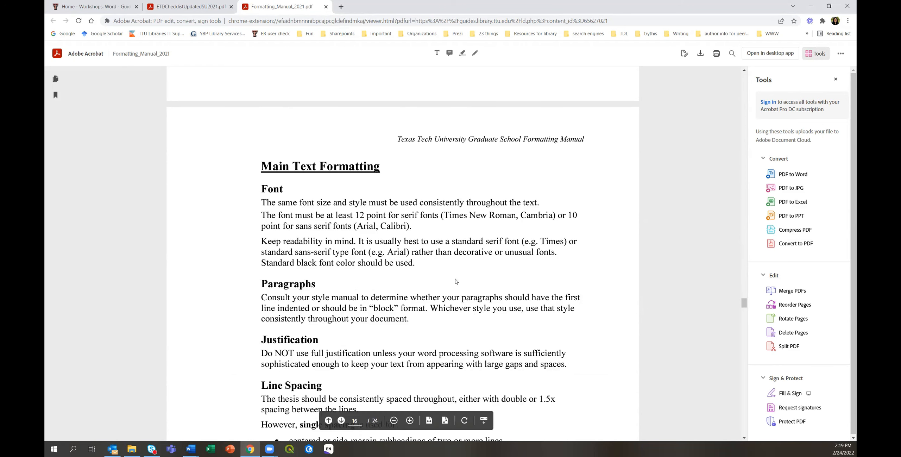
scroll(448, 337, down, 4)
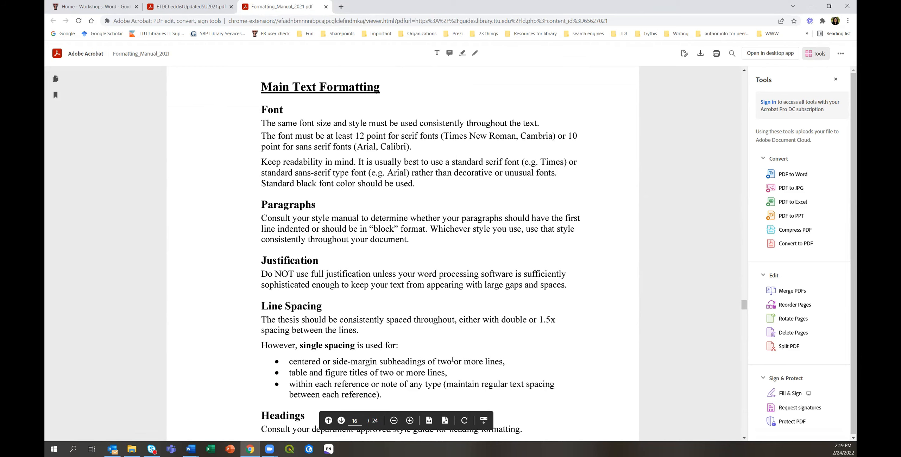
scroll(457, 348, down, 2)
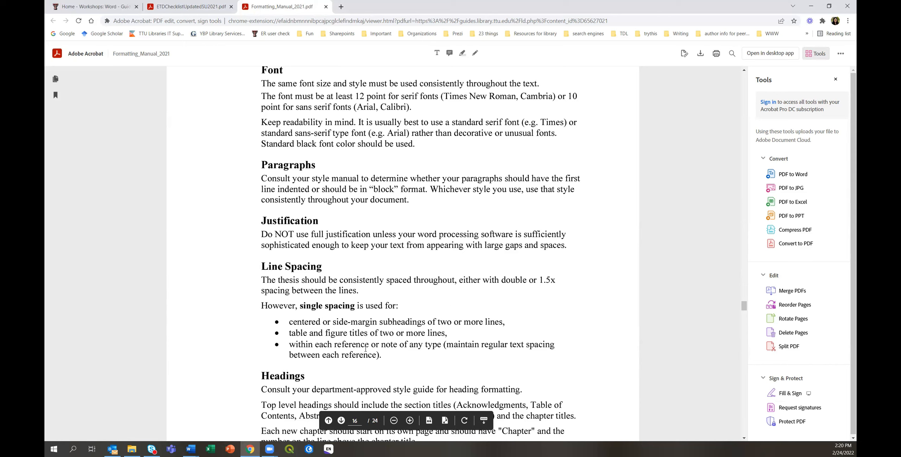
Step: Switch to Document1 in Word and set the paragraph spacing to 6 pt after with double line spacing
click(270, 449)
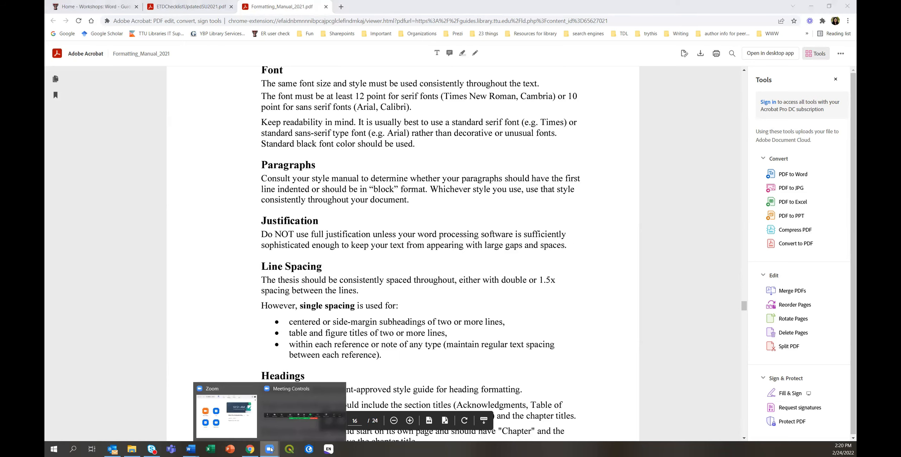
mouse_move(190, 449)
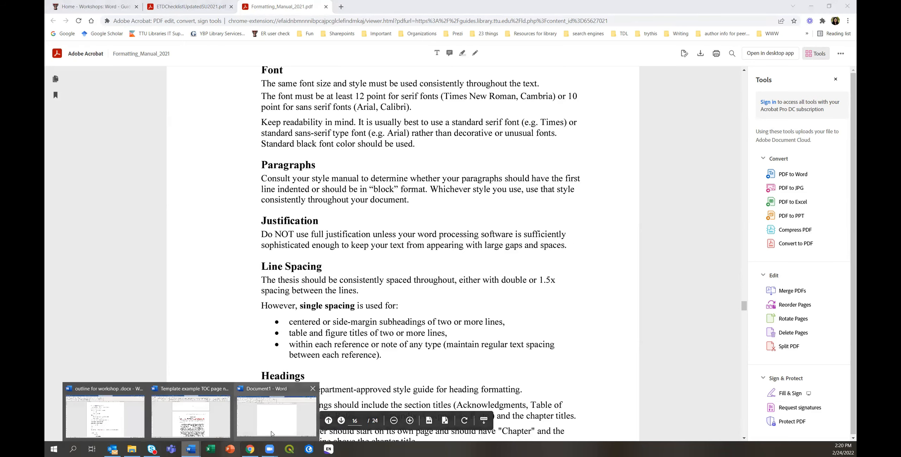
click(271, 433)
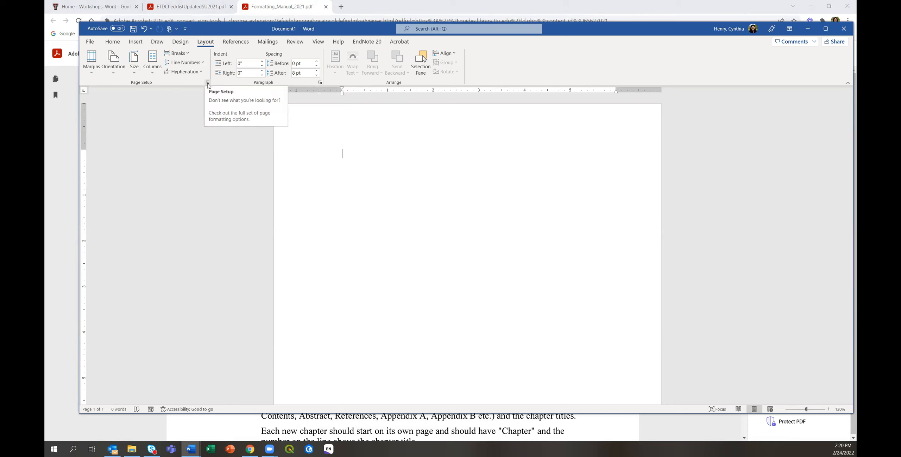
click(320, 83)
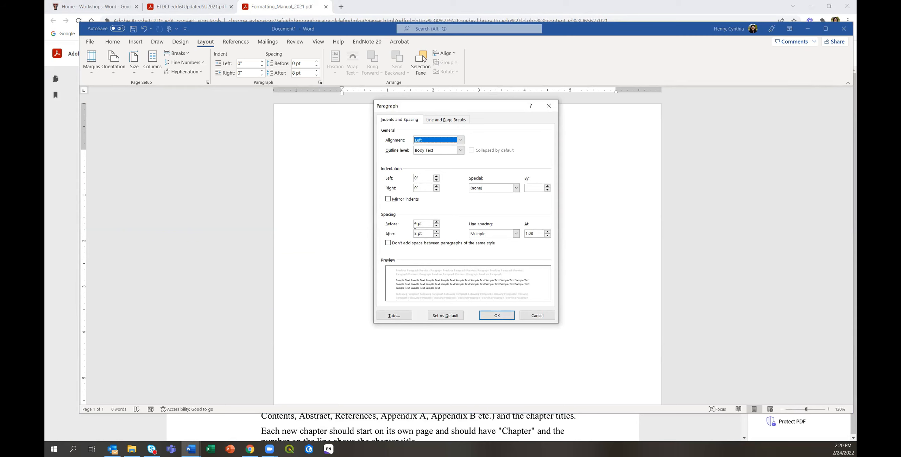
click(436, 235)
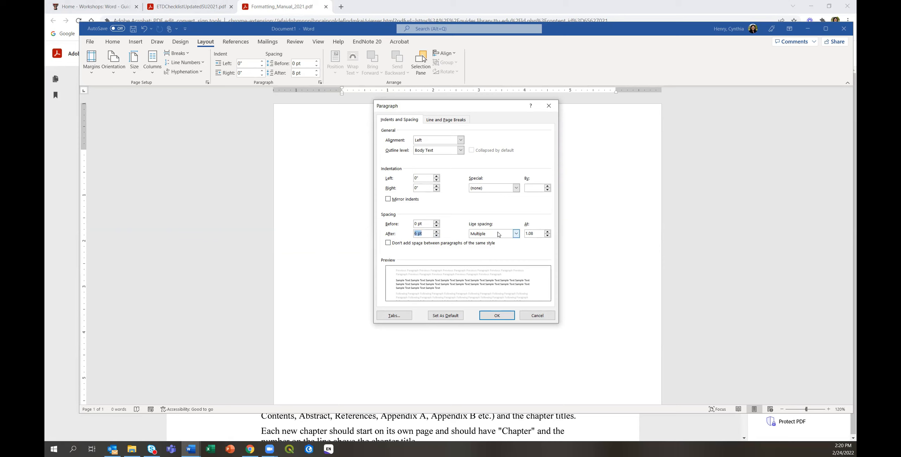
click(516, 233)
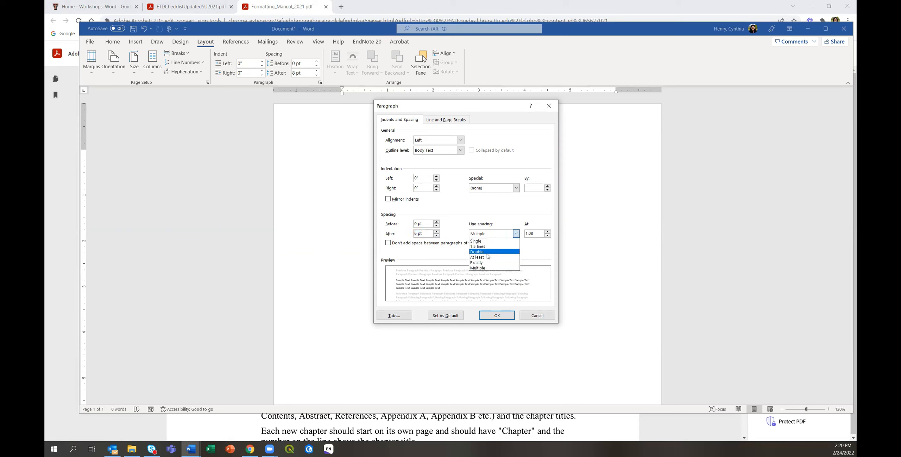
click(488, 251)
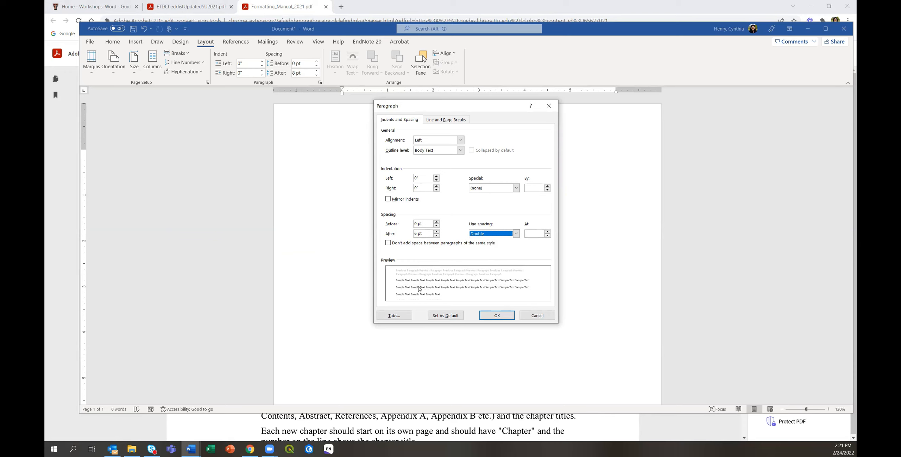
click(505, 318)
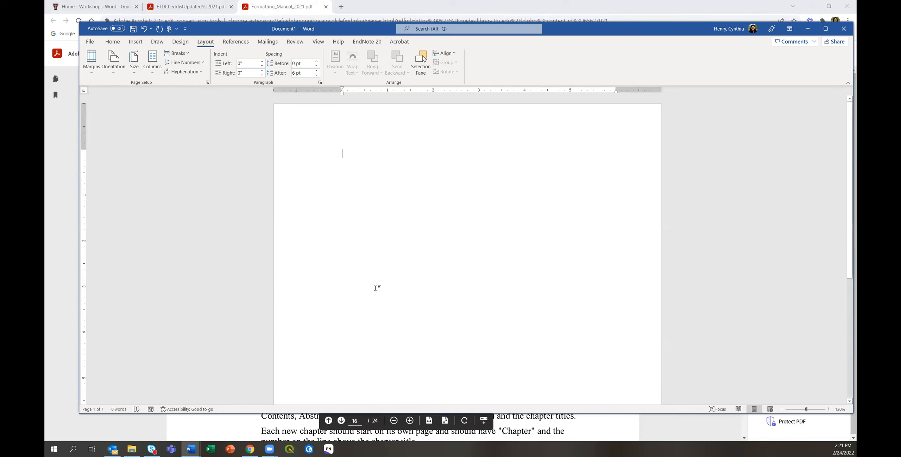
Step: Enter the sentence "This is the paper." at the start of the document
click(107, 46)
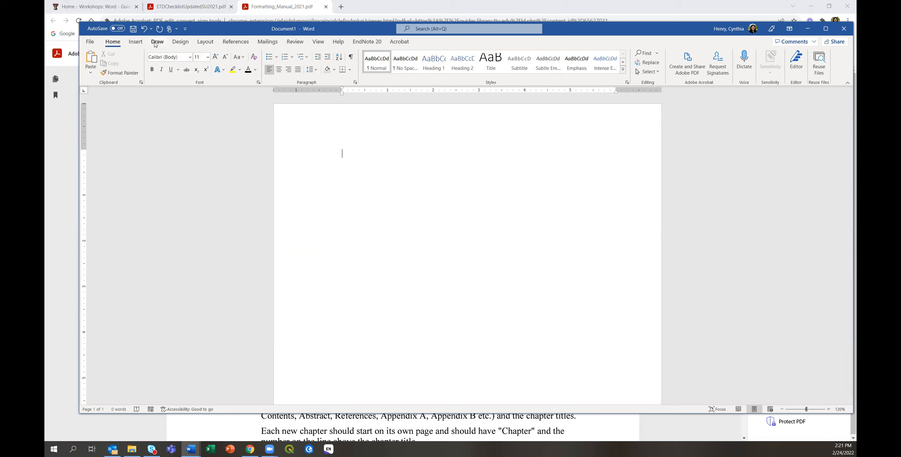
click(136, 42)
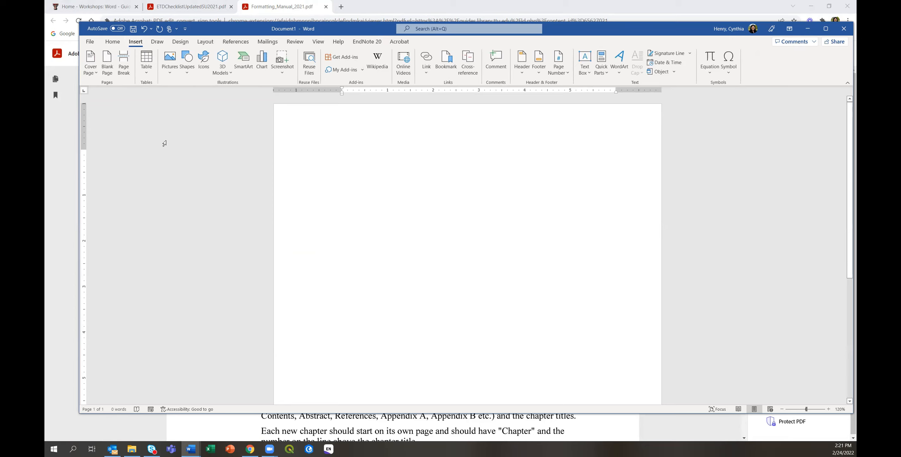
text(This is the paper.)
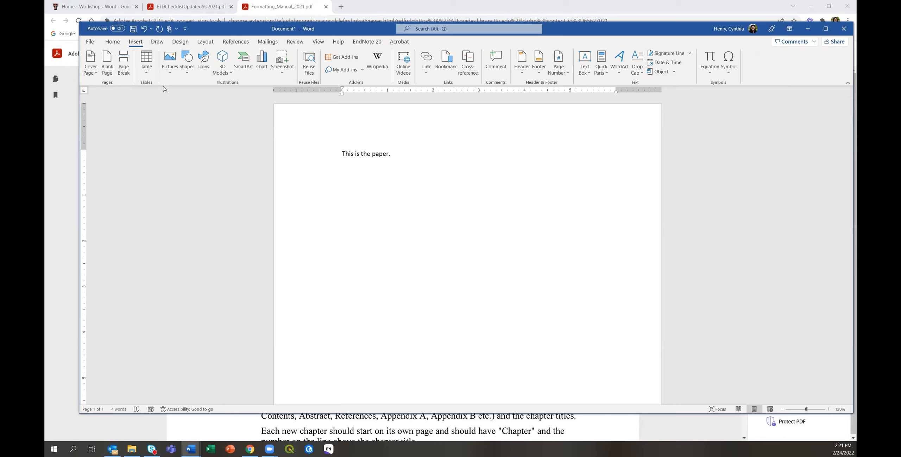
Step: Find the page number options and examine the number styles for the bottom of the page without inserting one
click(209, 43)
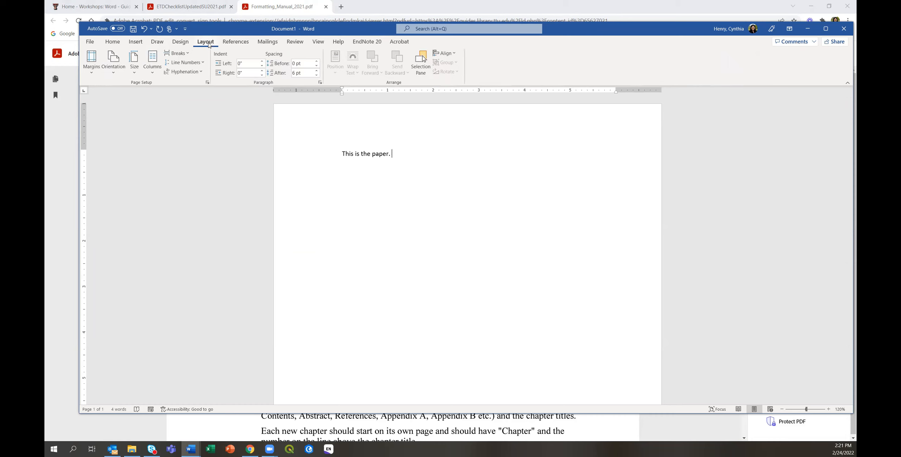
click(297, 42)
click(318, 42)
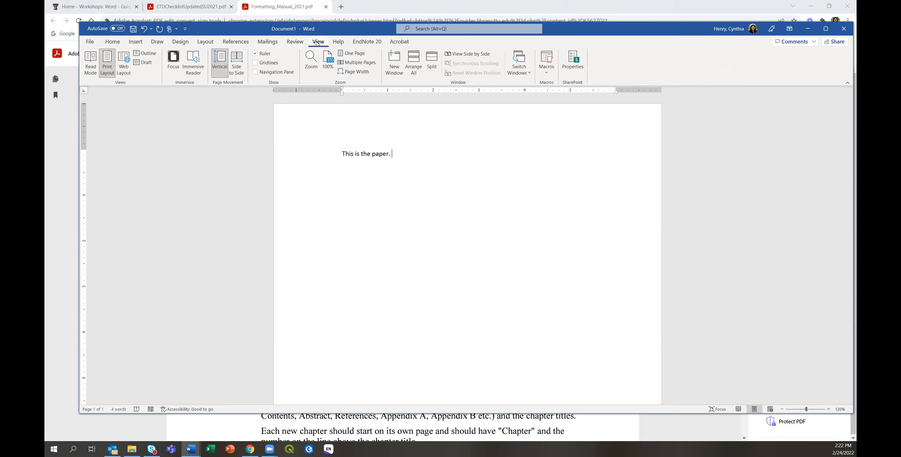
click(136, 45)
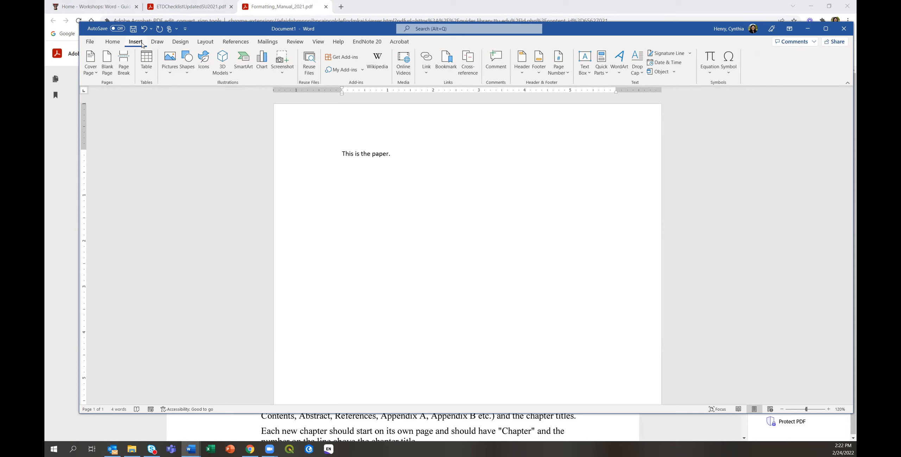
click(158, 43)
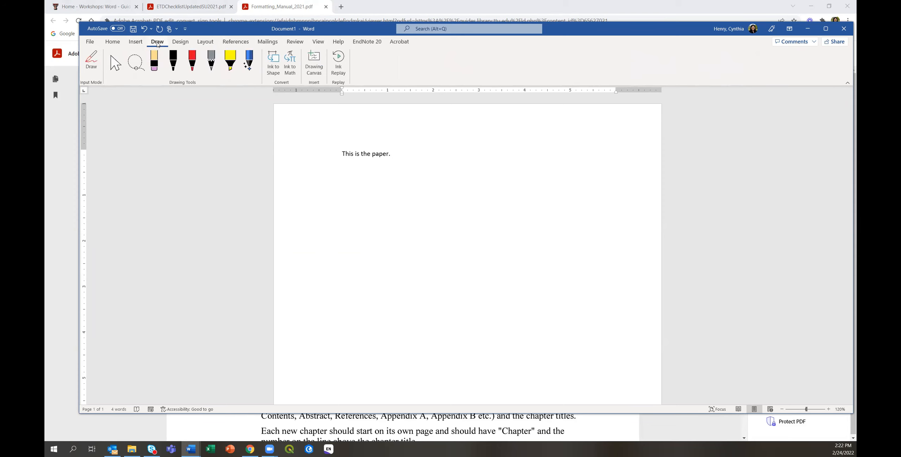
click(113, 42)
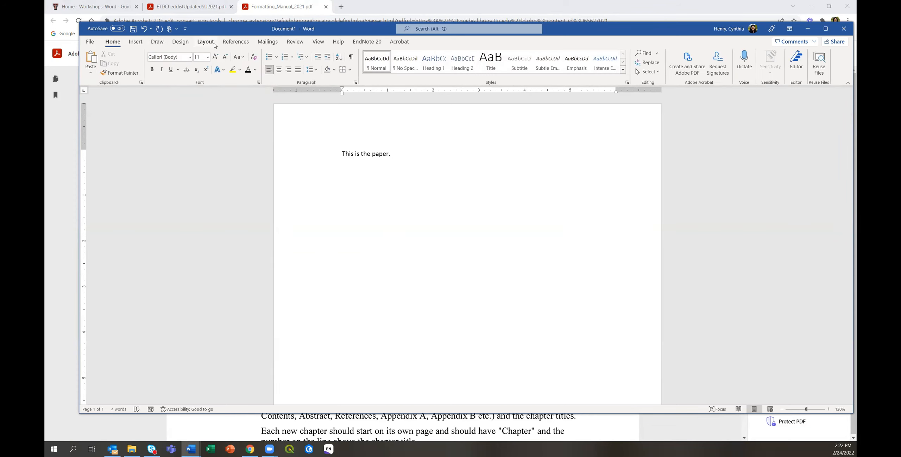
click(136, 42)
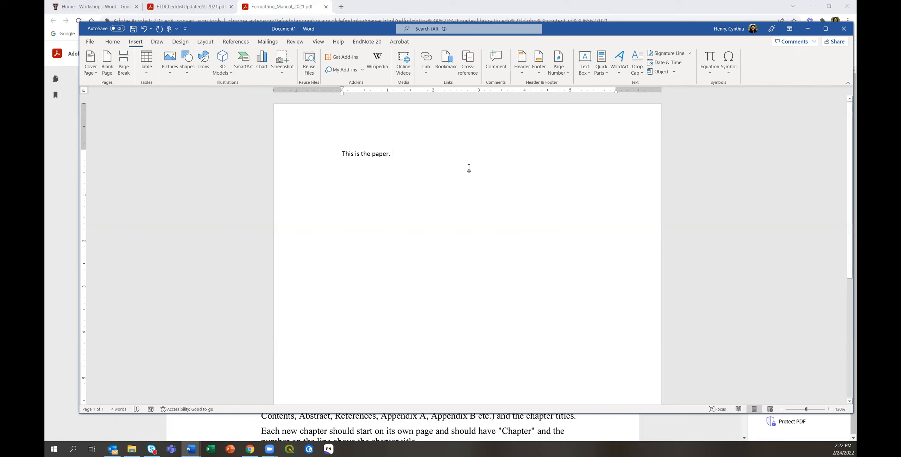
click(568, 72)
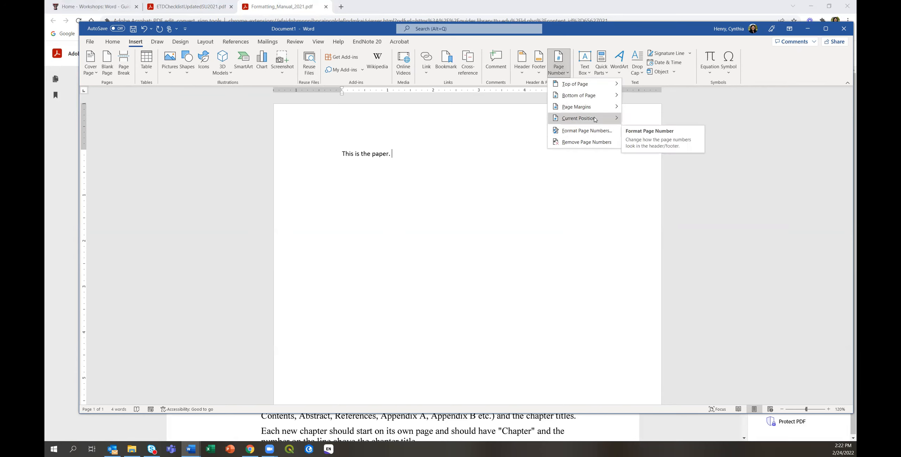
mouse_move(595, 120)
mouse_move(598, 96)
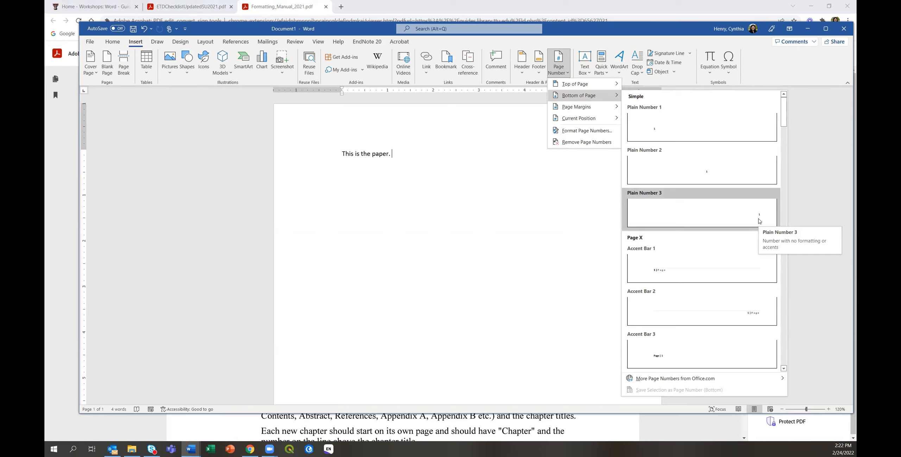
click(572, 204)
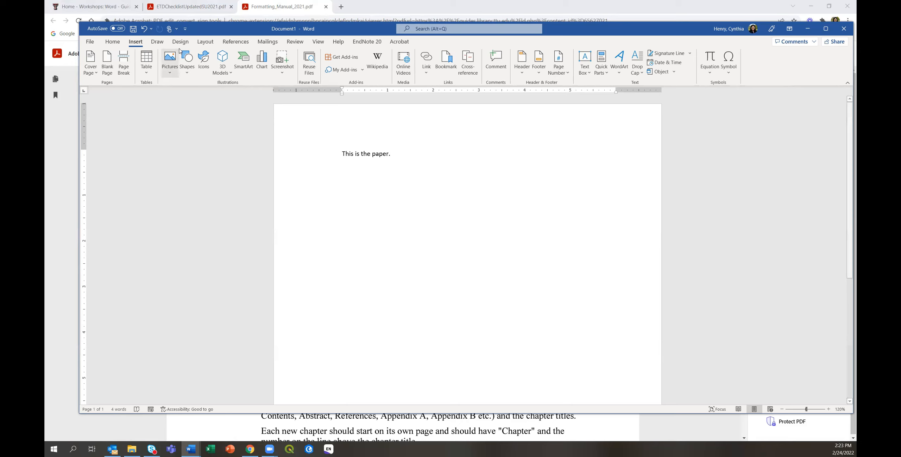
Step: Review the indent and spacing settings of the current paragraph and keep them as they are
click(205, 44)
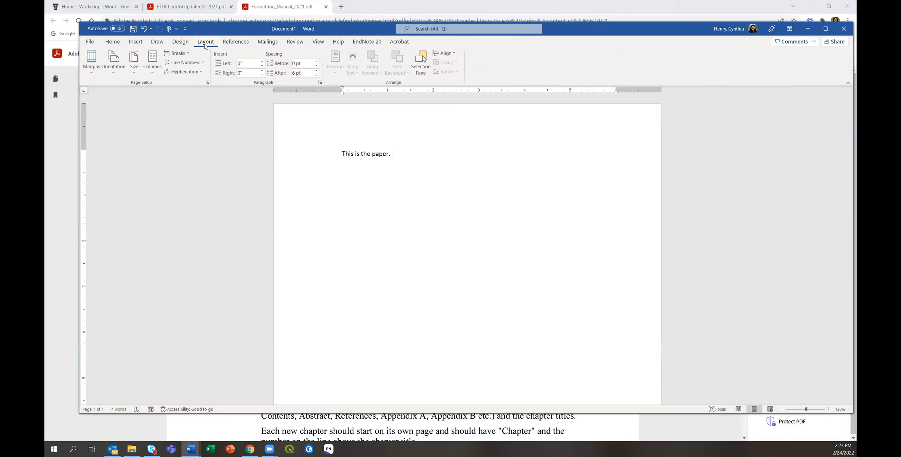
click(320, 82)
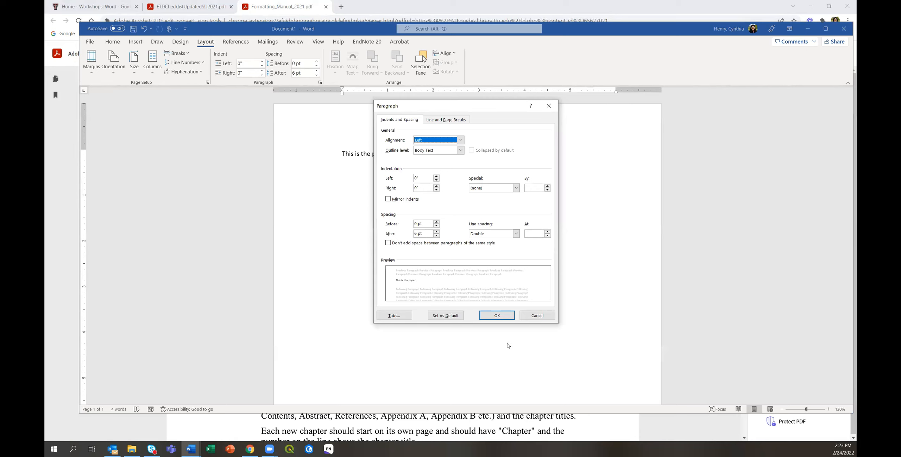
click(504, 315)
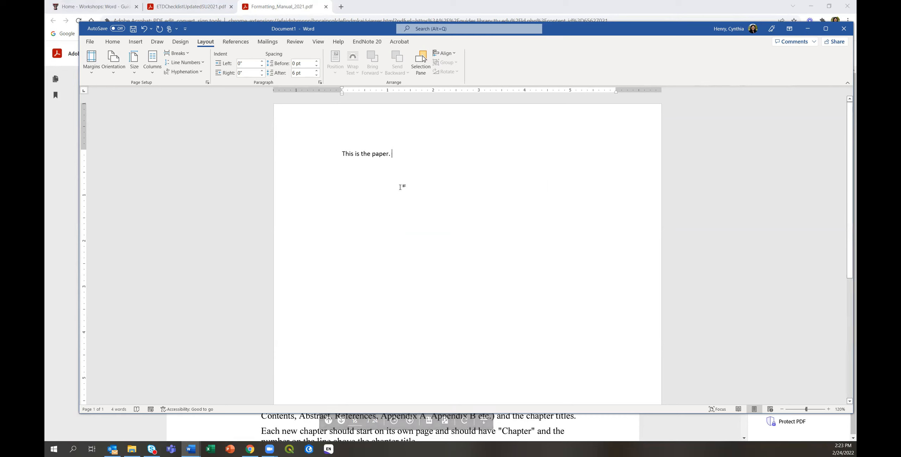
Step: Start a new line below the sentence, insert a Next Page section break and check the resulting pages
key(Return)
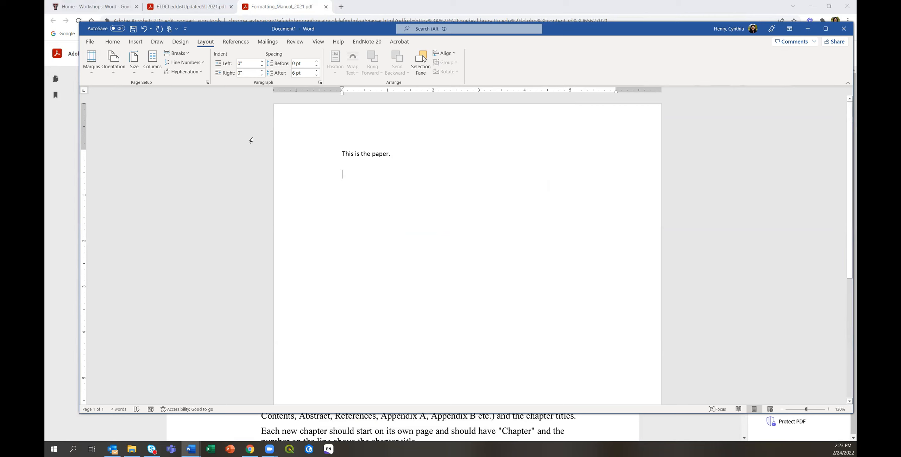
click(182, 54)
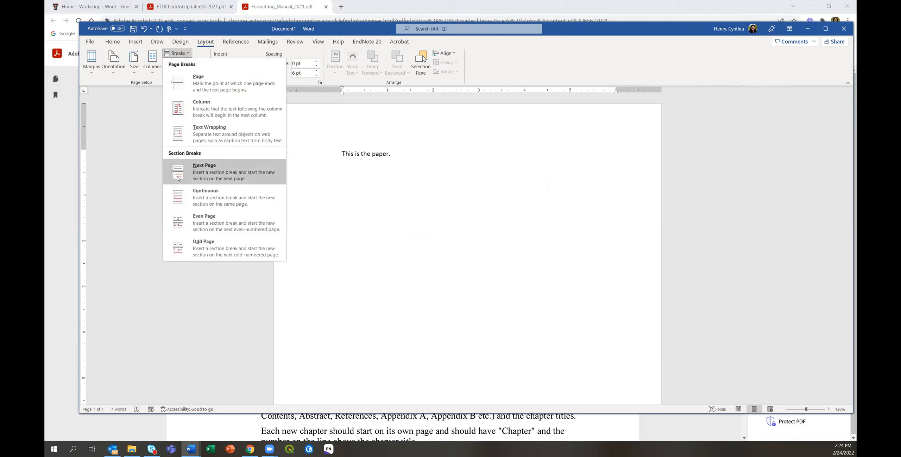
click(214, 173)
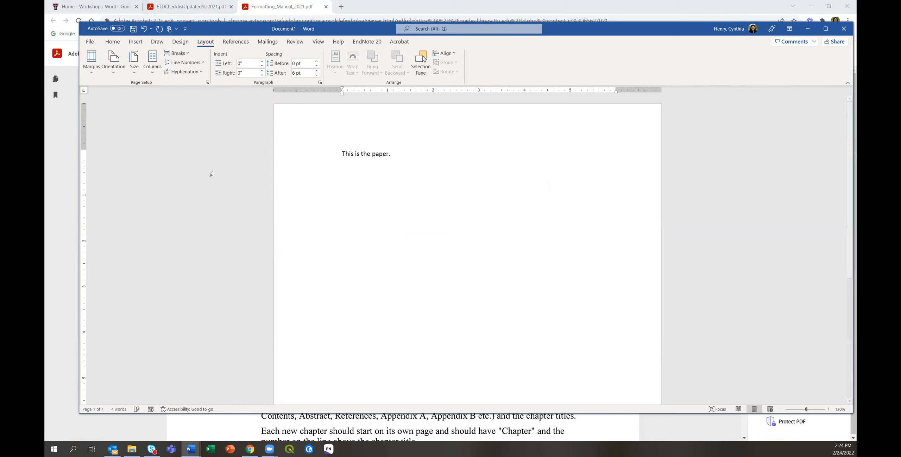
scroll(476, 274, up, 8)
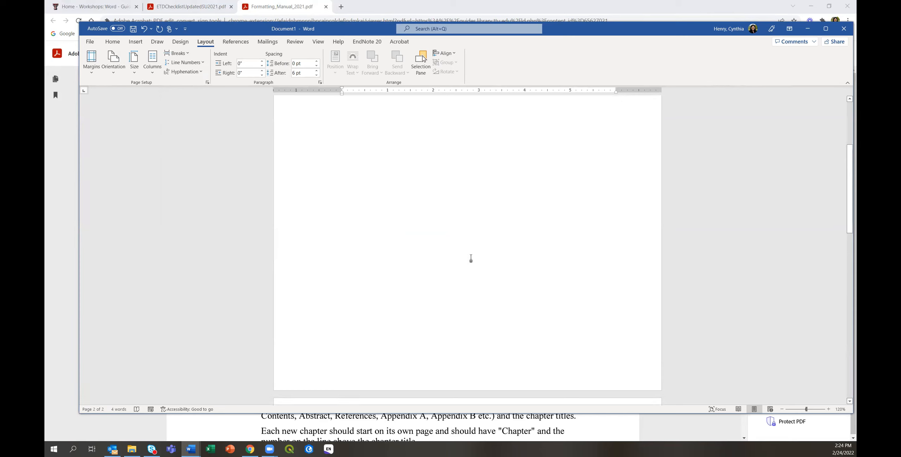
scroll(416, 317, down, 8)
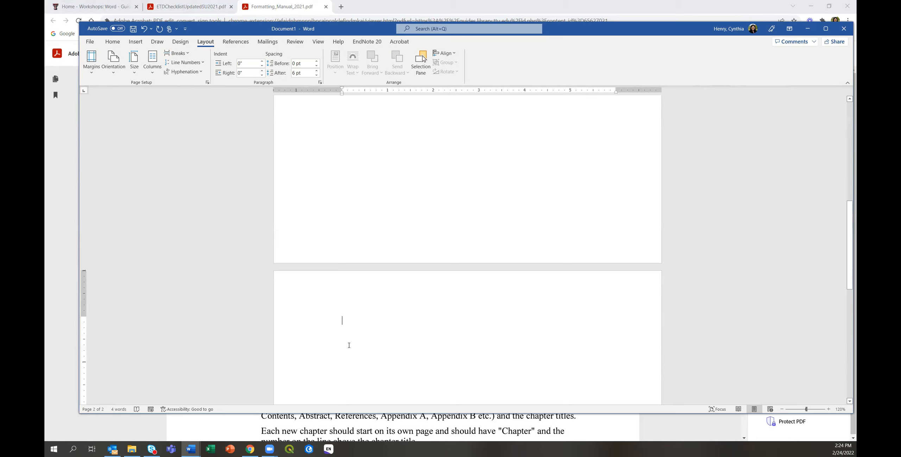
scroll(348, 317, up, 3)
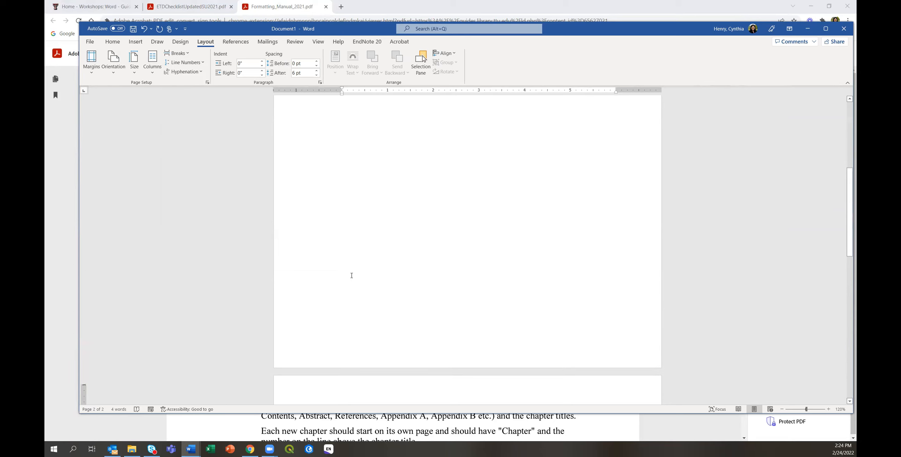
scroll(383, 354, down, 4)
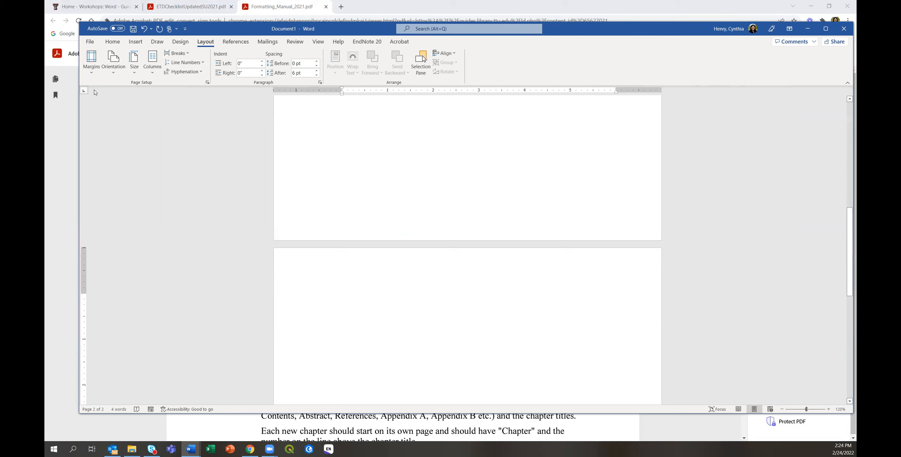
Step: Create a new blank document and move its window to cover Document1
click(91, 42)
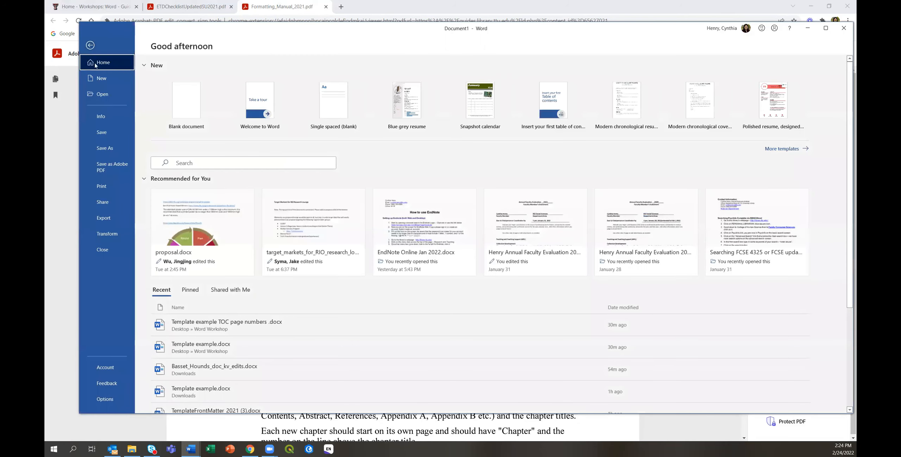
click(187, 101)
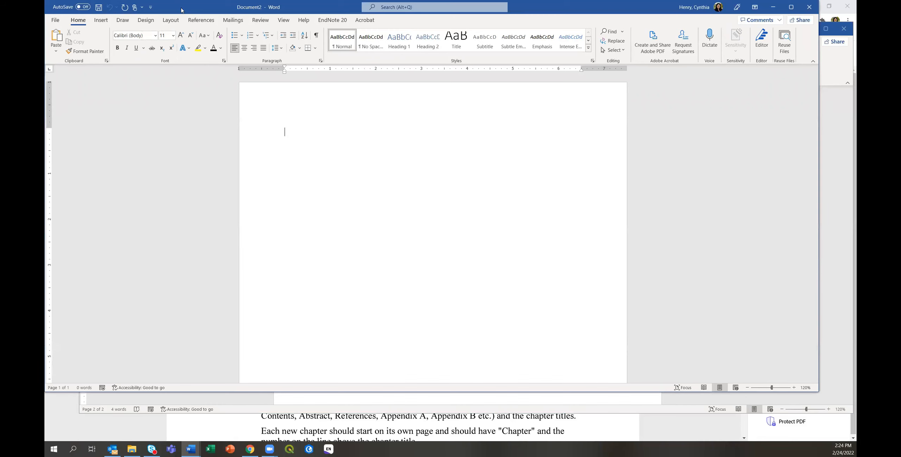
drag(185, 7, 208, 43)
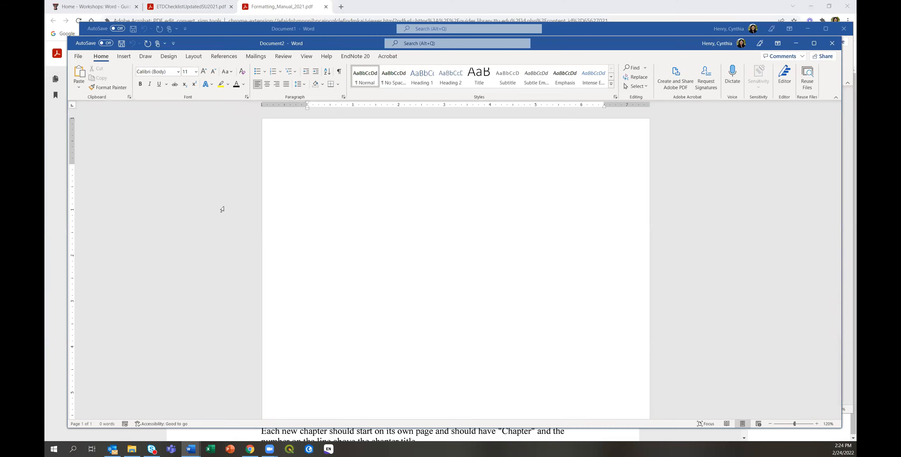
Step: Switch to the Workshops: Word guide in the browser and open the Thesis & Dissertations Forms page
click(88, 8)
drag(184, 21, 48, 12)
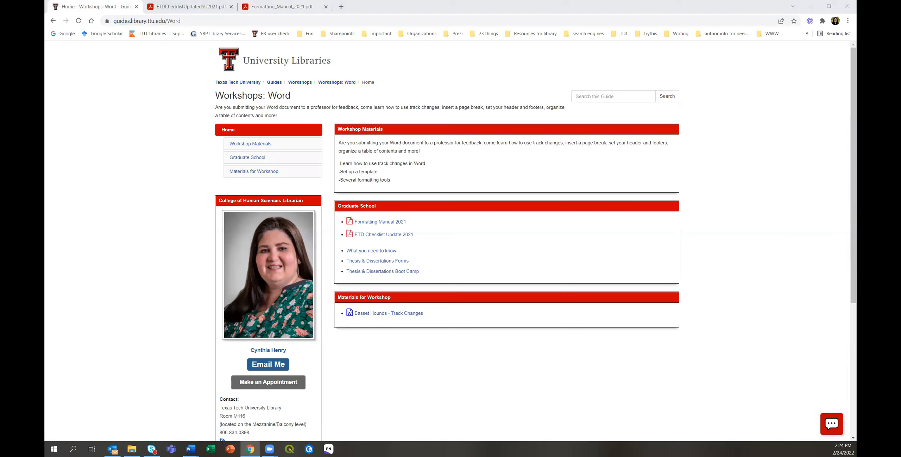
click(382, 261)
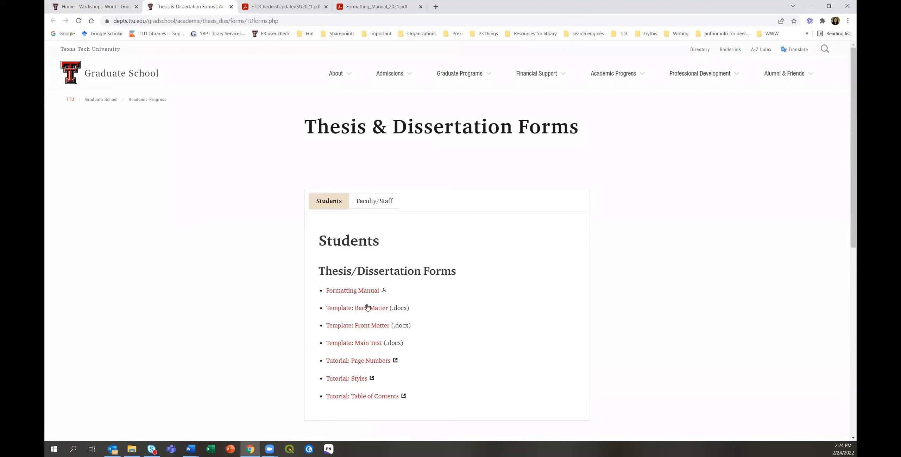
Step: Download and open the Front Matter template from the forms page, and close the blank Document2
scroll(367, 307, down, 1)
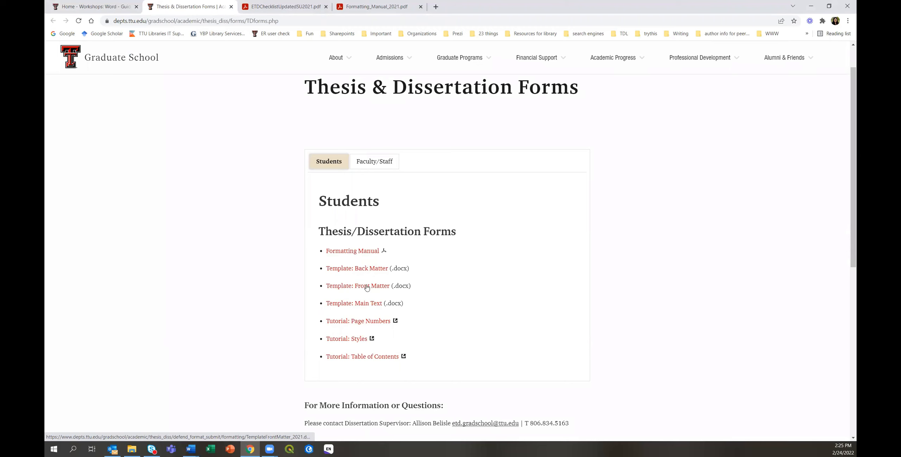
click(367, 287)
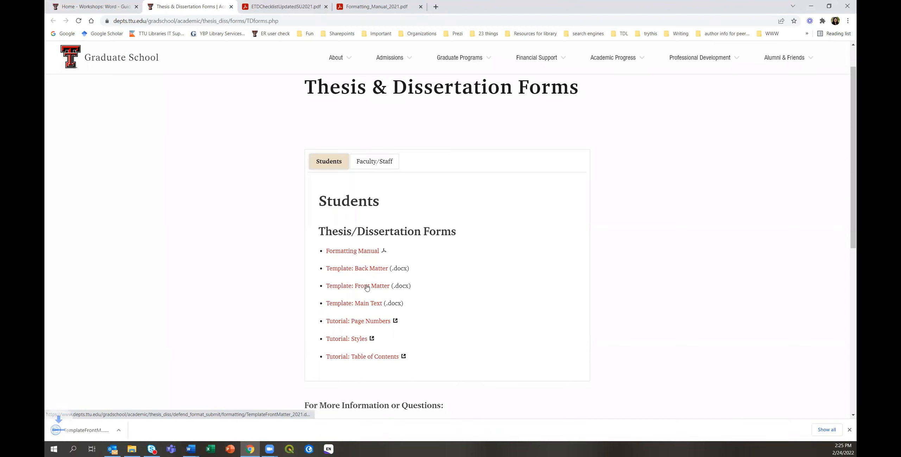
click(88, 430)
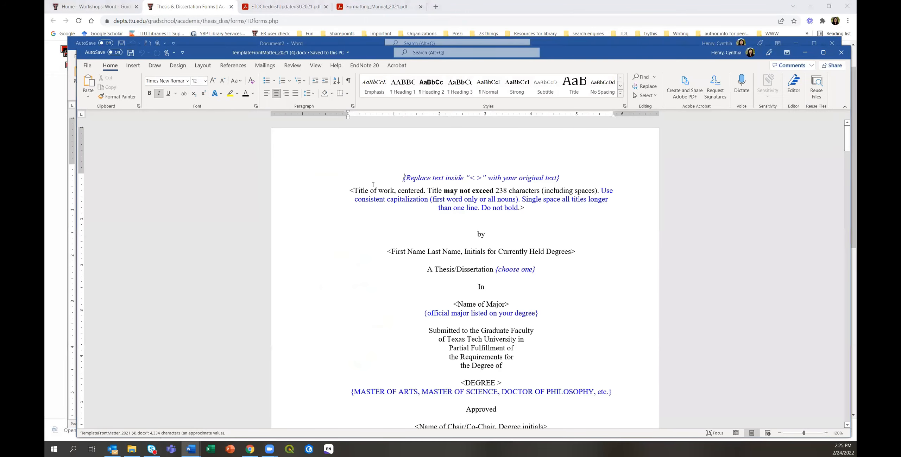
click(833, 43)
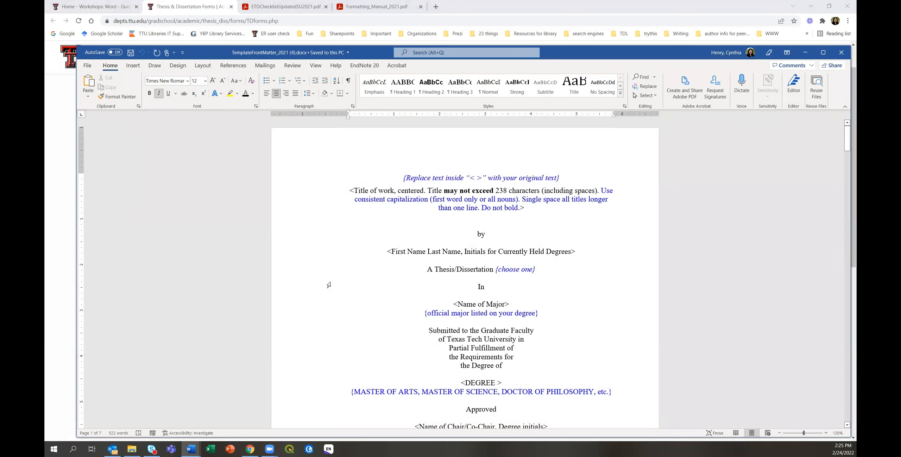
Step: Look through the front matter template's title page, copyright page and acknowledgments page, and return to its beginning
scroll(571, 338, down, 8)
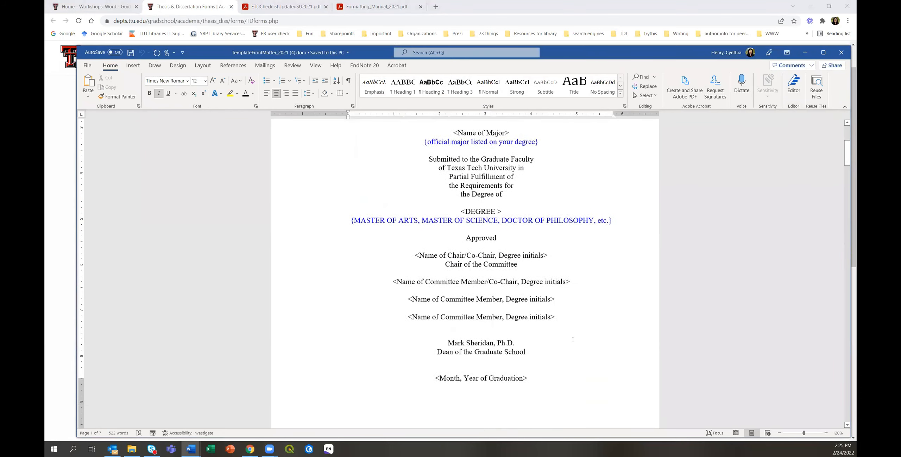
scroll(571, 338, down, 8)
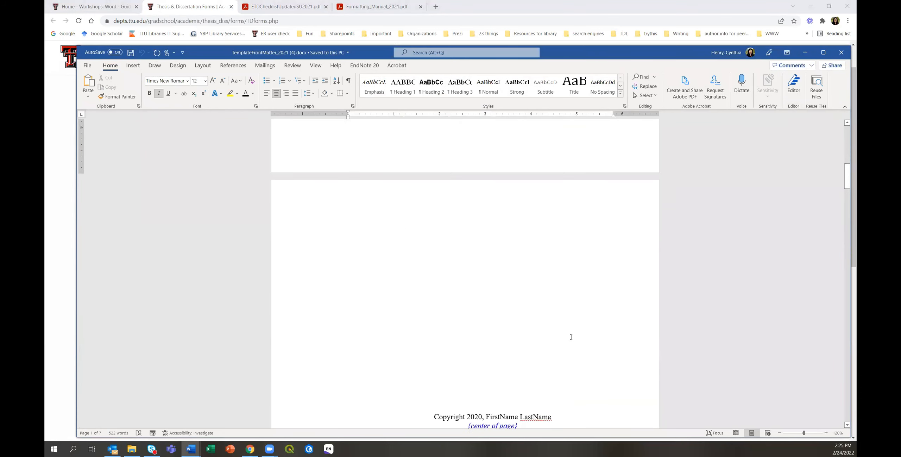
scroll(571, 337, down, 8)
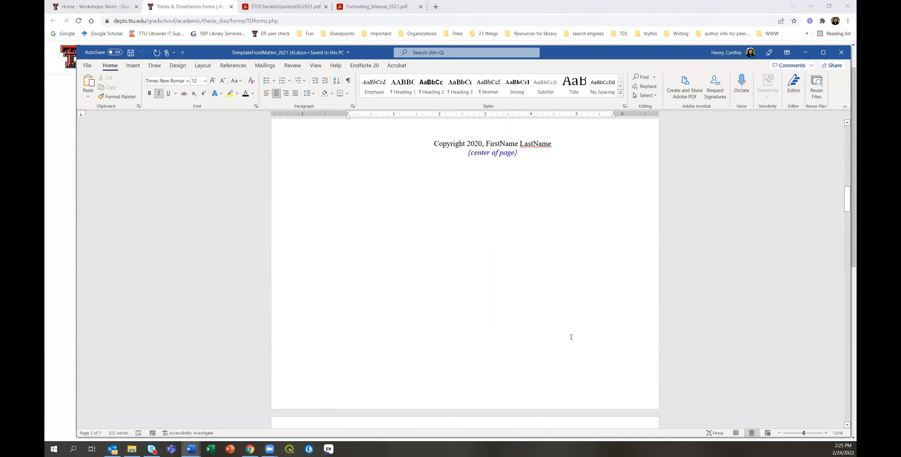
scroll(571, 338, down, 8)
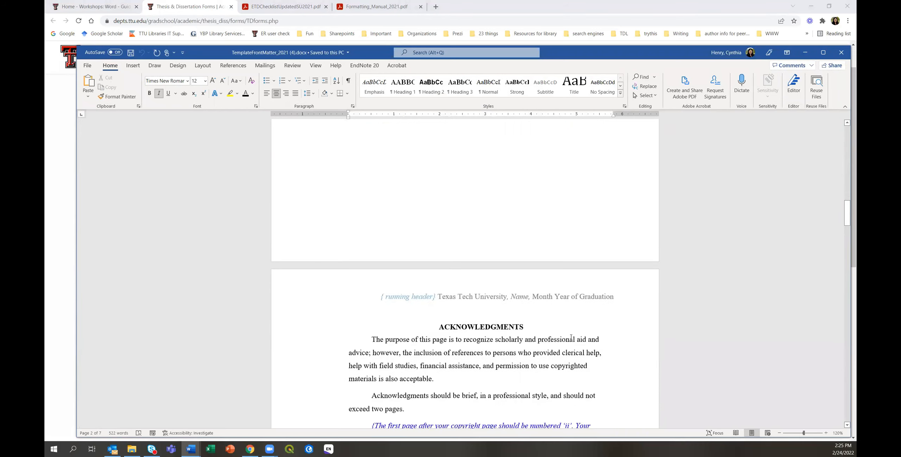
scroll(571, 338, down, 8)
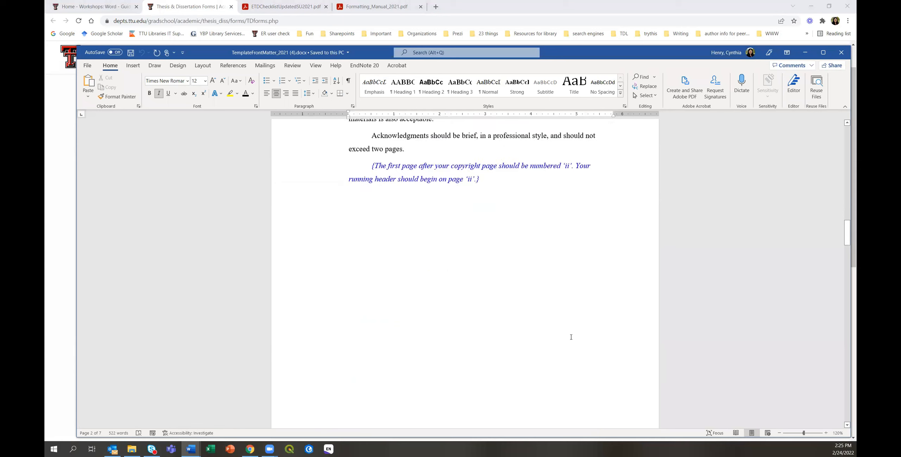
scroll(549, 321, up, 10)
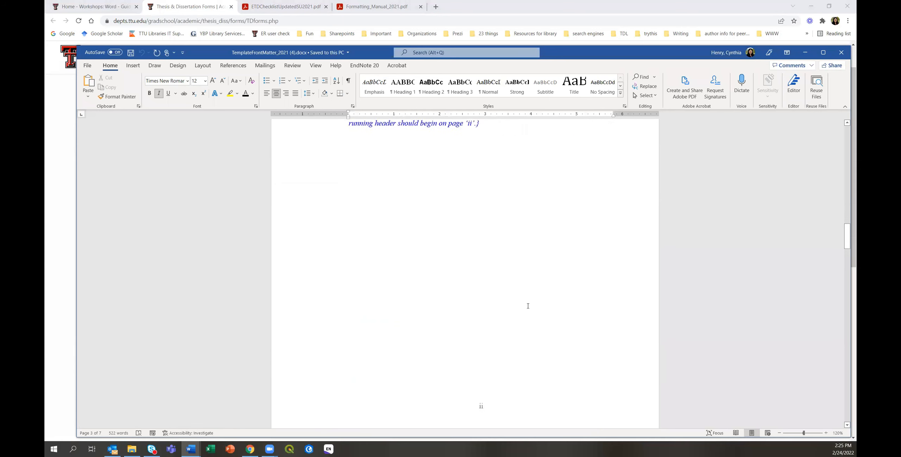
scroll(517, 294, up, 15)
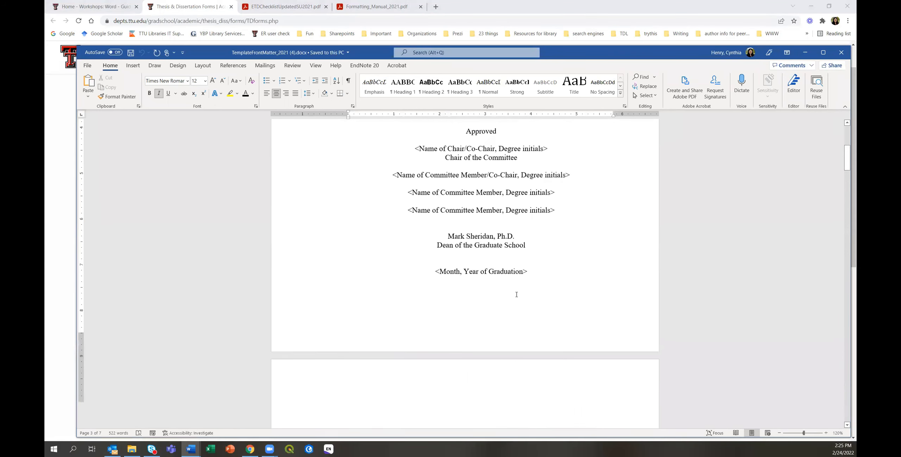
scroll(516, 294, up, 2)
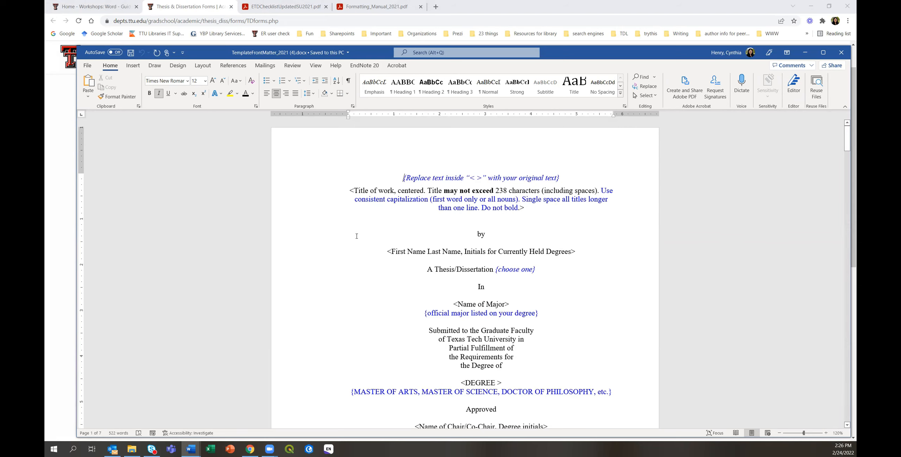
Step: Examine the heading levels and spacing guidance in the template's table of contents, and return to the title page
scroll(386, 326, down, 6)
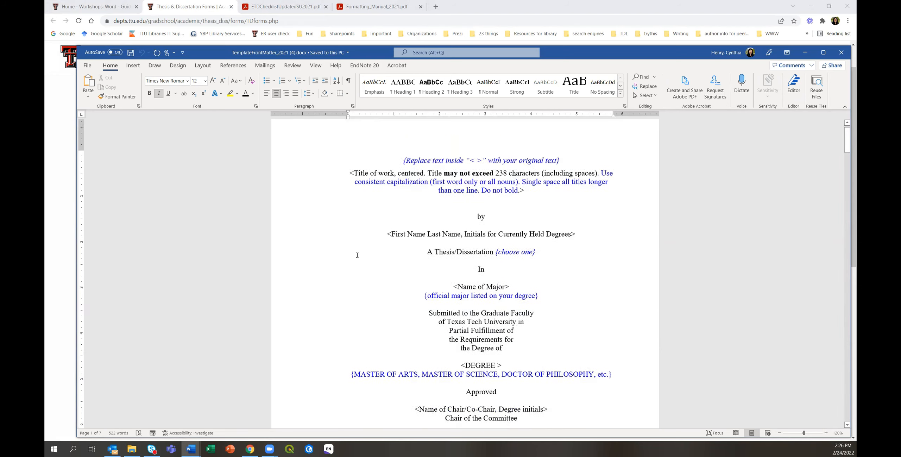
scroll(387, 325, down, 17)
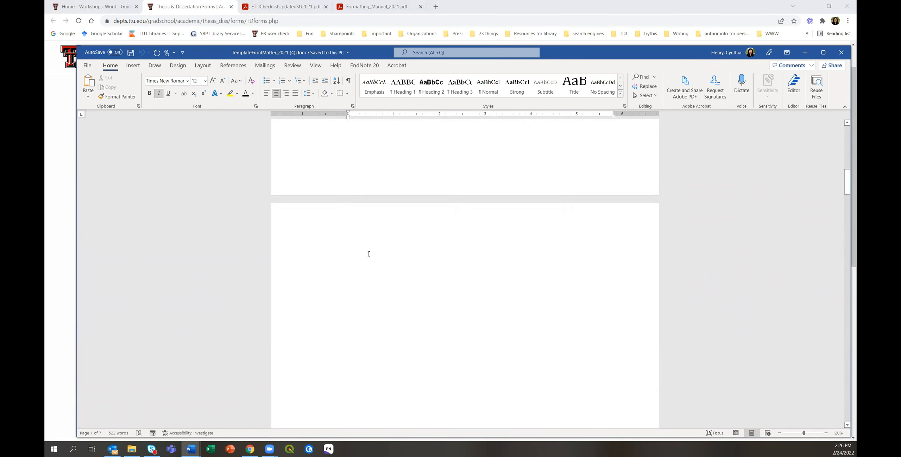
scroll(362, 250, down, 12)
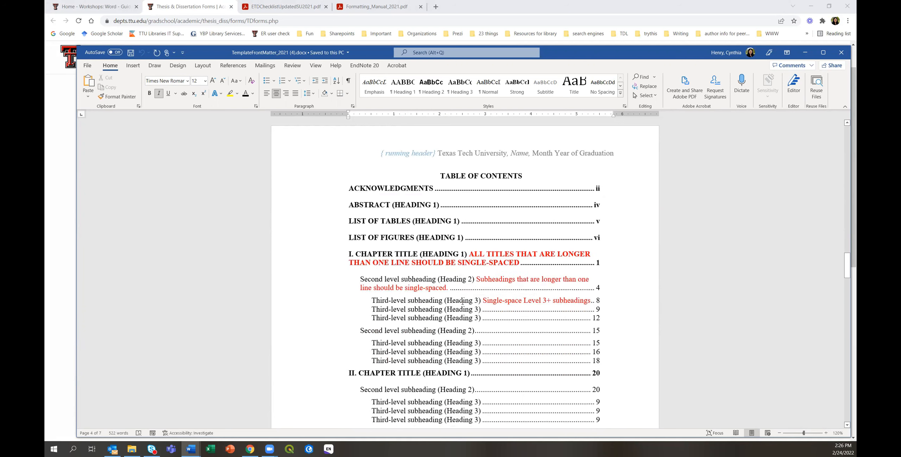
scroll(462, 302, down, 1)
scroll(462, 301, down, 1)
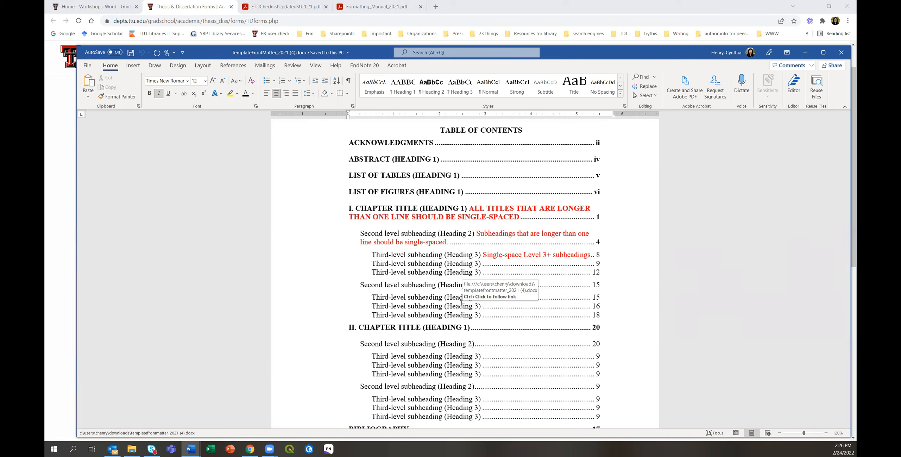
drag(848, 275, 847, 138)
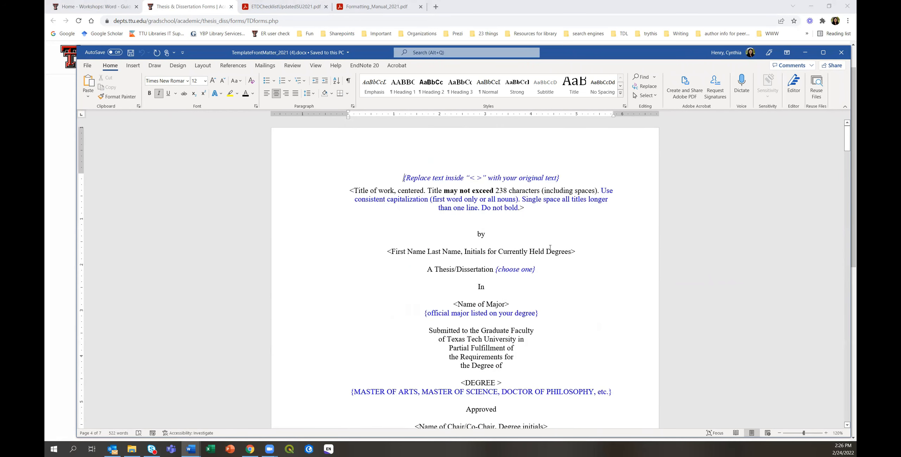
Step: Review the front matter template again from the title page through the acknowledgments, and go to its last page
scroll(550, 247, down, 5)
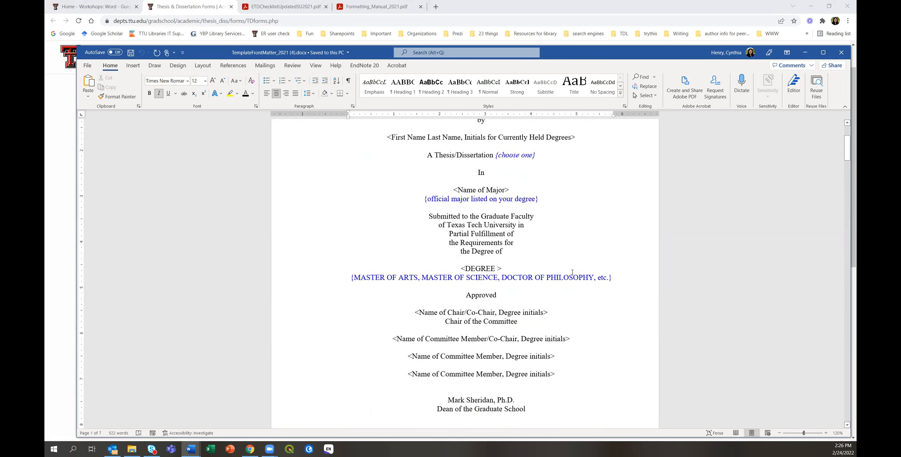
scroll(572, 272, up, 4)
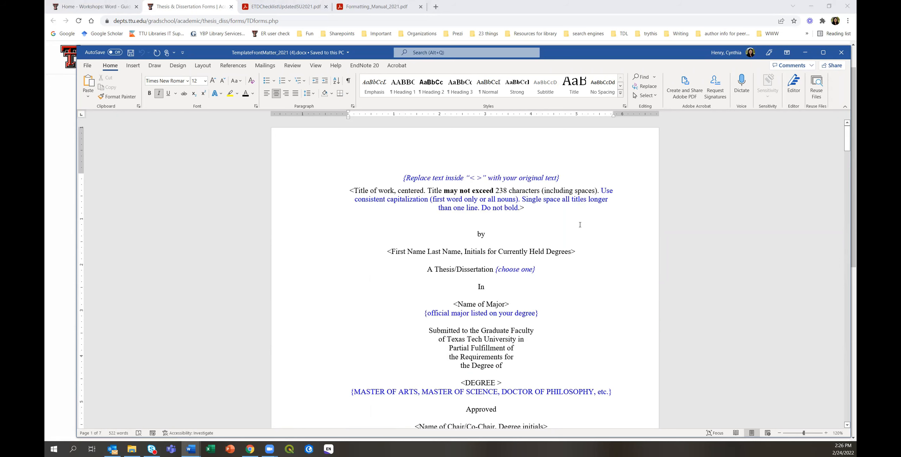
scroll(603, 287, down, 4)
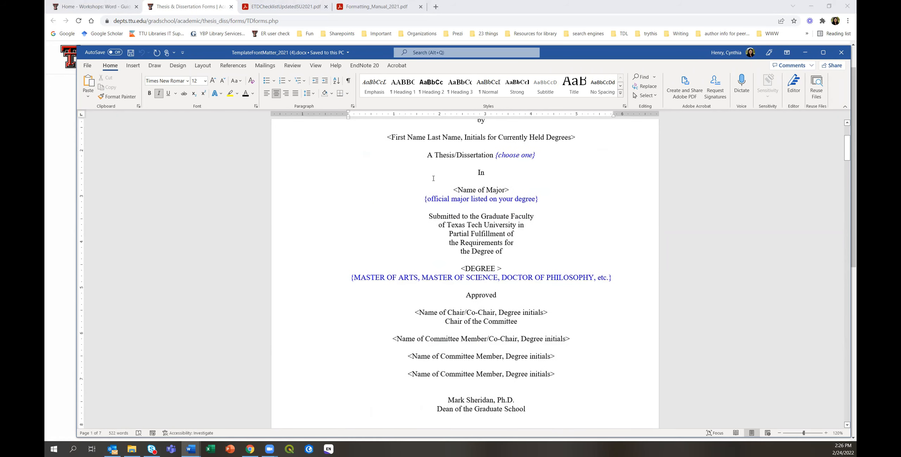
scroll(629, 315, down, 10)
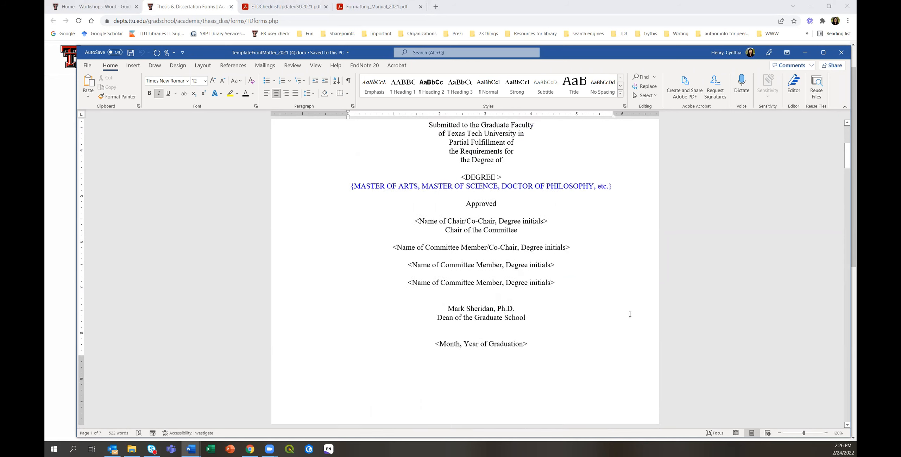
scroll(629, 316, down, 9)
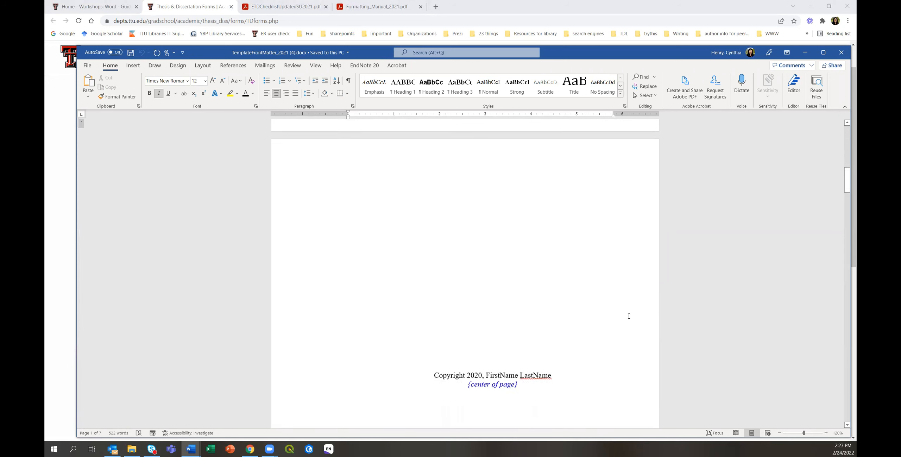
scroll(628, 316, down, 8)
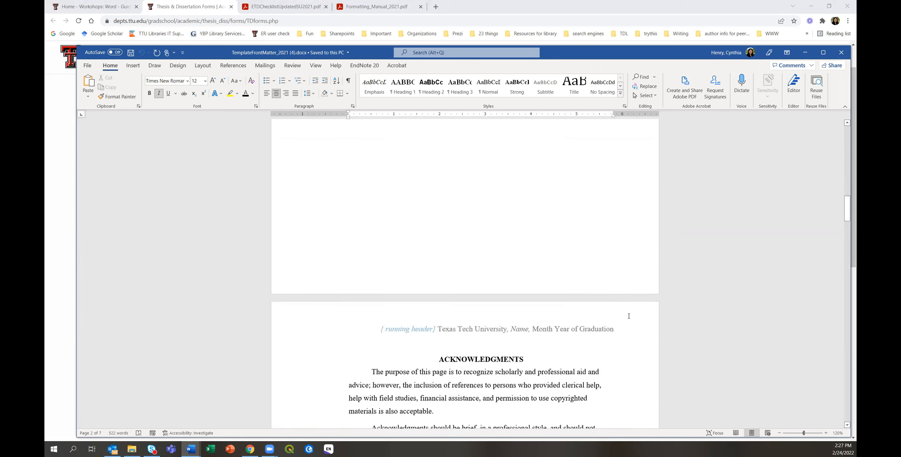
scroll(629, 316, down, 6)
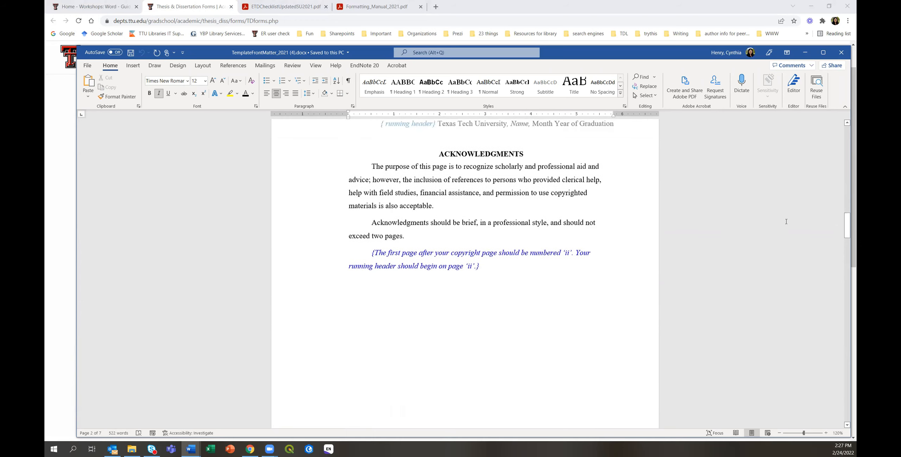
drag(848, 294, 848, 417)
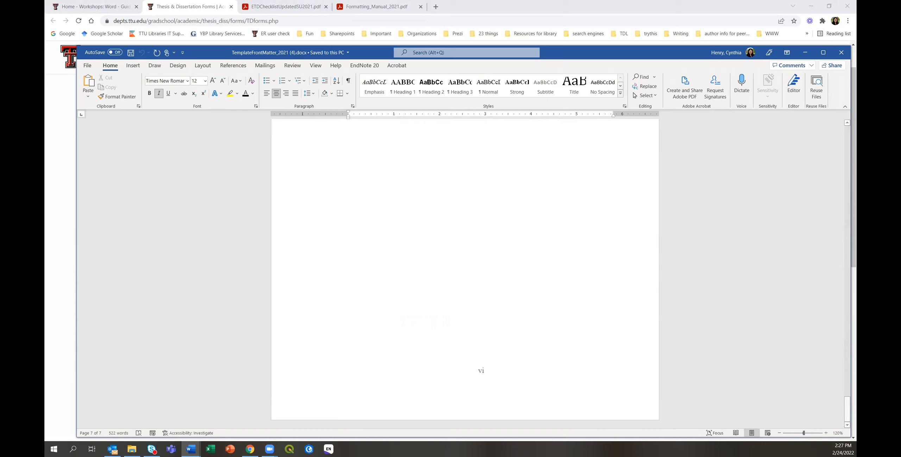
Step: Download and open the Main Text template from the forms page and select all its text from CHAPTER I to the end
click(53, 205)
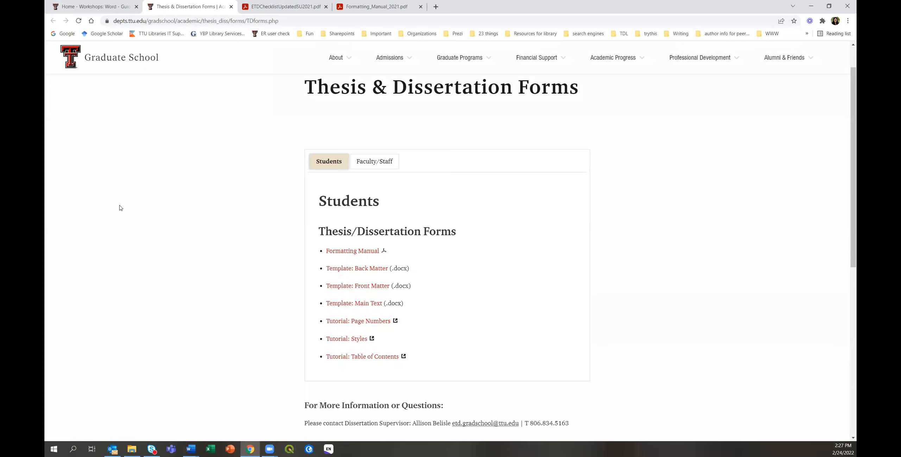
click(358, 305)
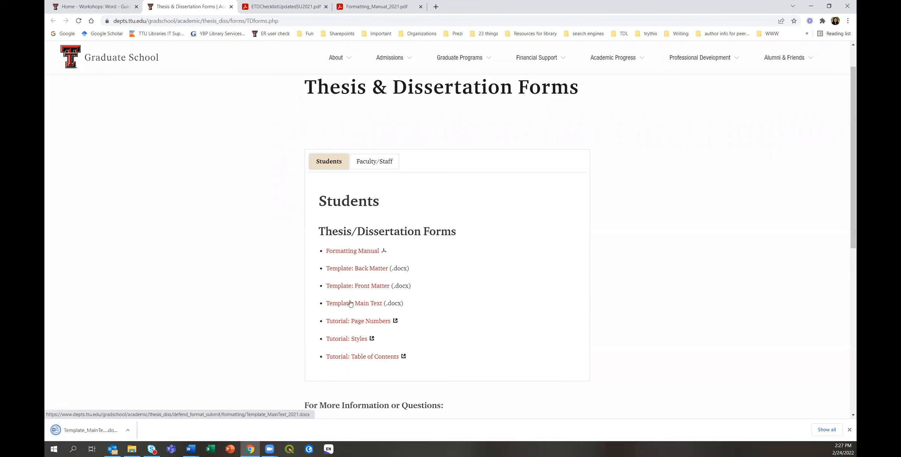
click(72, 429)
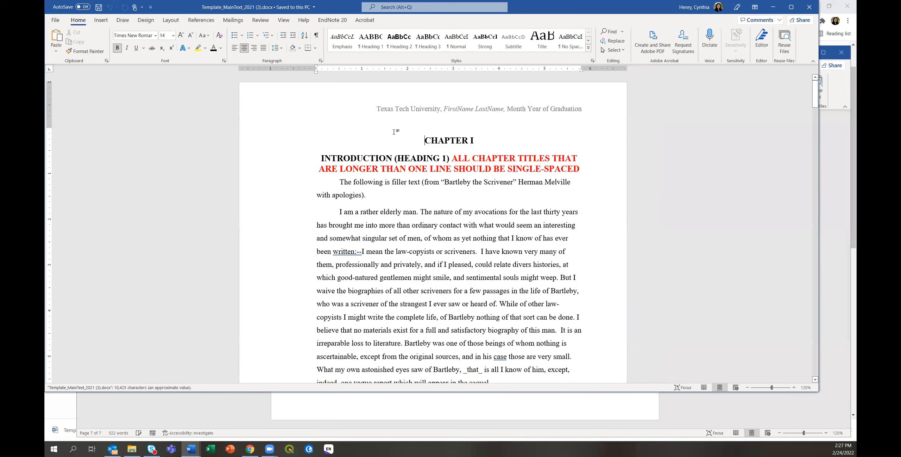
drag(404, 135, 597, 418)
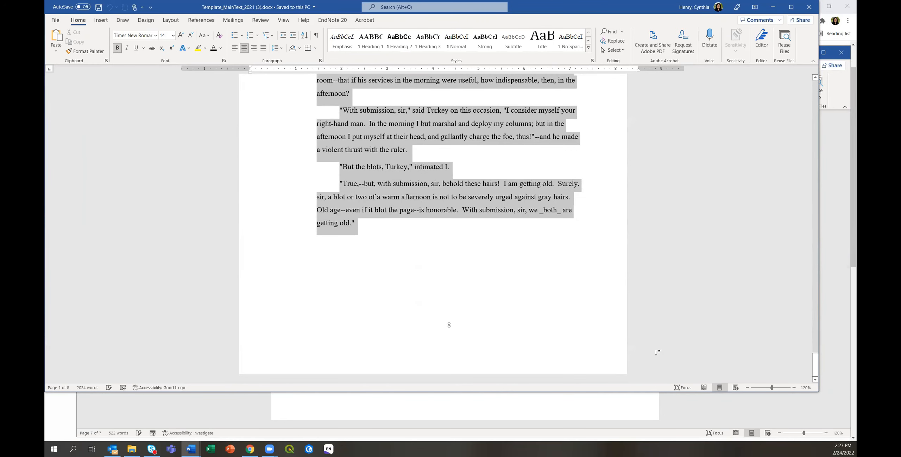
drag(655, 352, 655, 349)
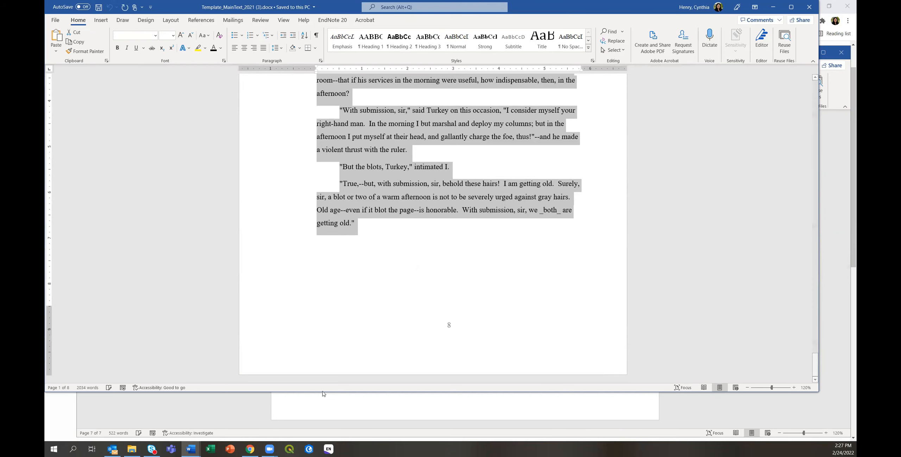
Step: Switch back to the front matter template, find the end of the List of Figures and show the formatting marks
click(321, 408)
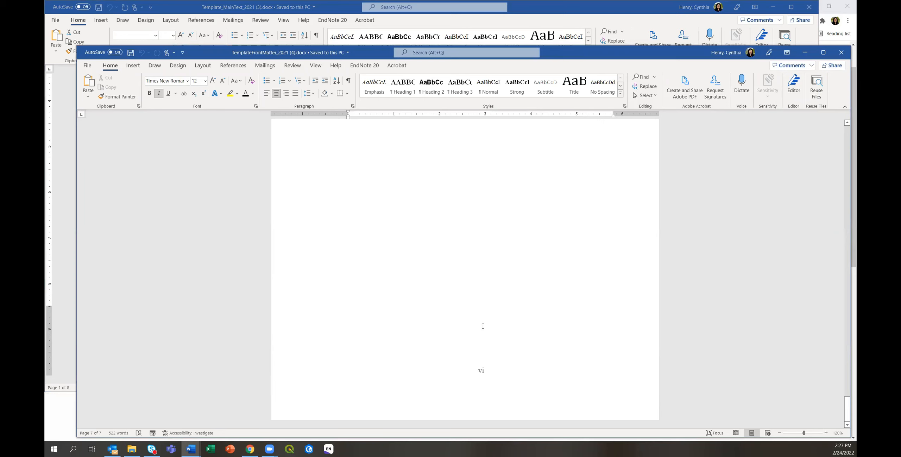
scroll(490, 265, up, 7)
scroll(489, 263, down, 5)
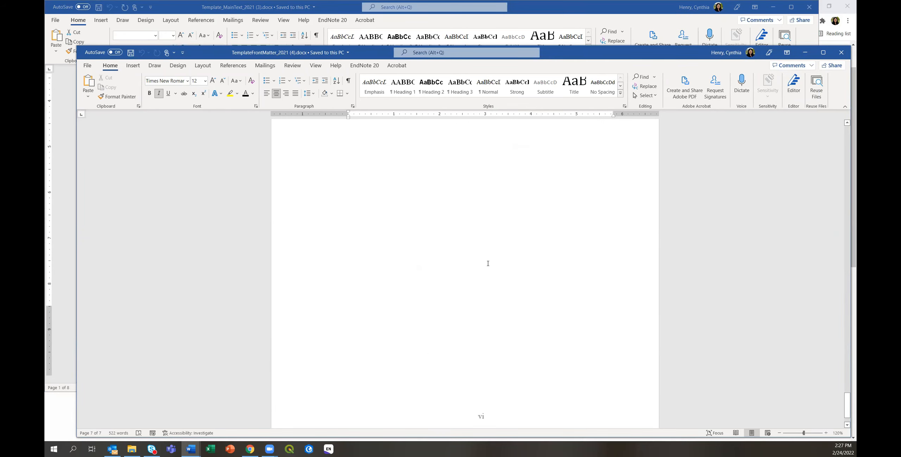
scroll(488, 264, down, 2)
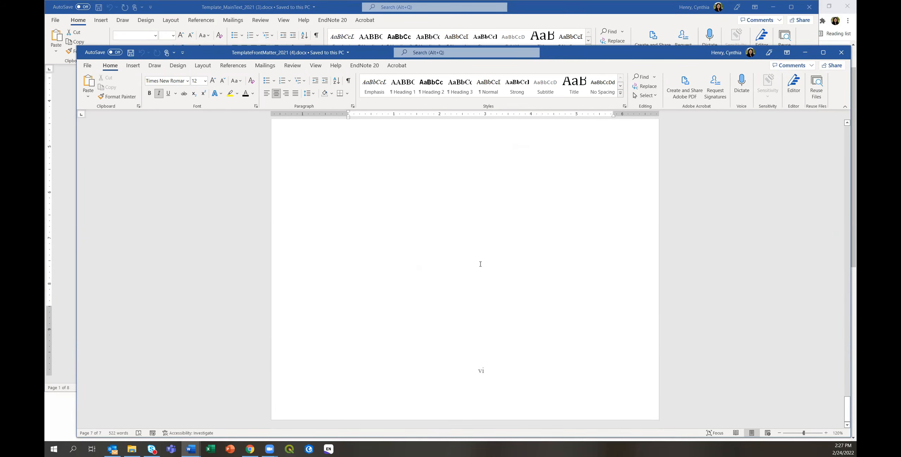
scroll(422, 315, up, 6)
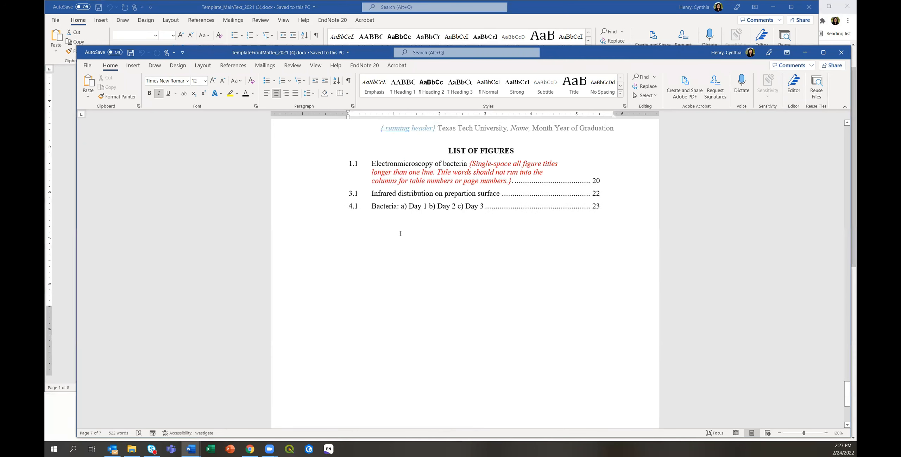
click(349, 82)
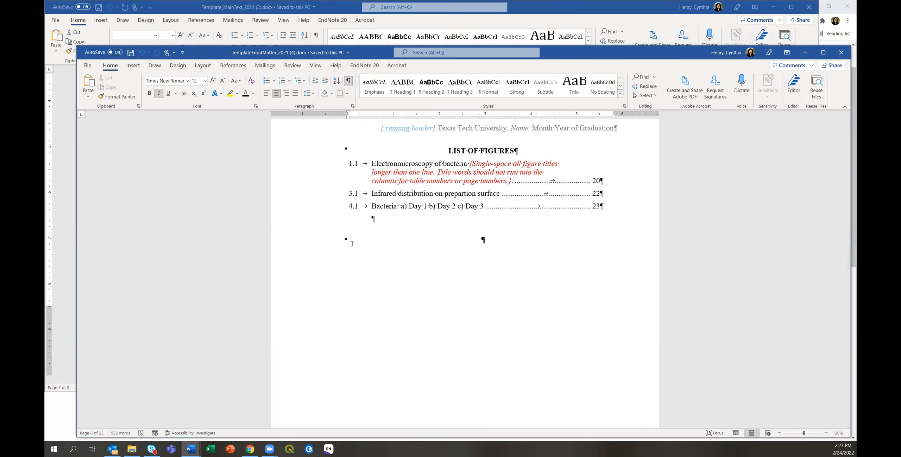
Step: Try to insert a Next Page section break at the end of the List of Figures
scroll(570, 295, up, 3)
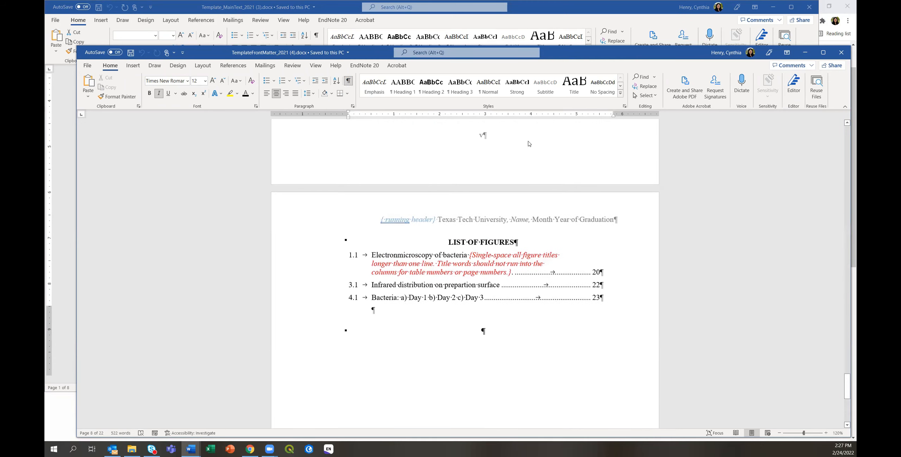
scroll(442, 347, down, 8)
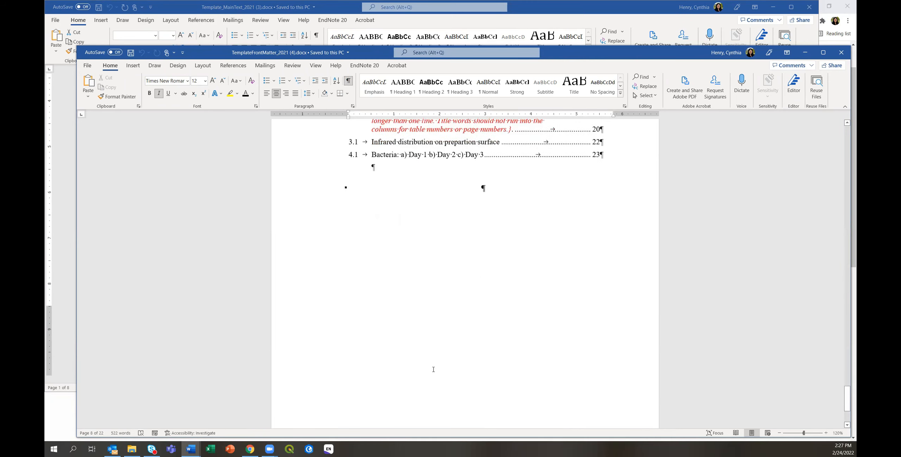
scroll(433, 370, up, 8)
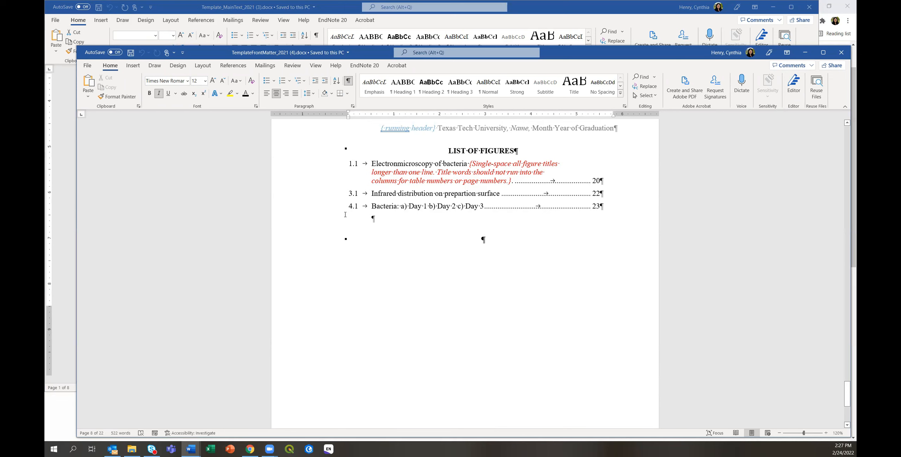
click(203, 66)
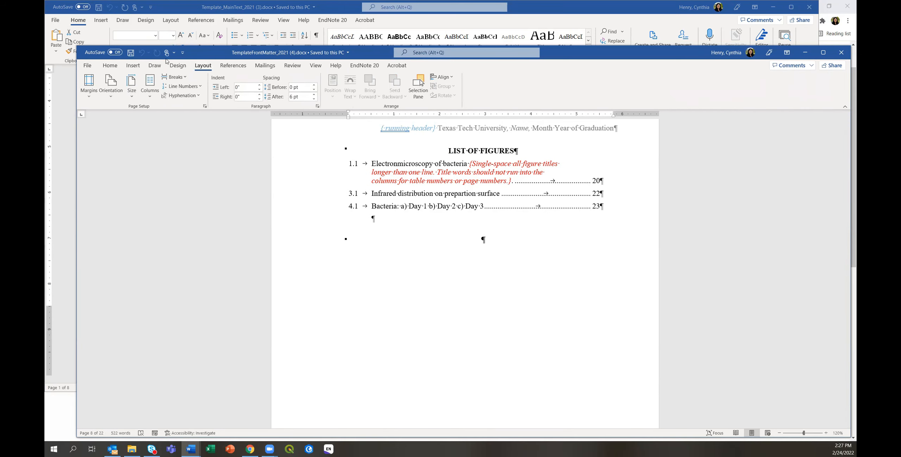
click(174, 77)
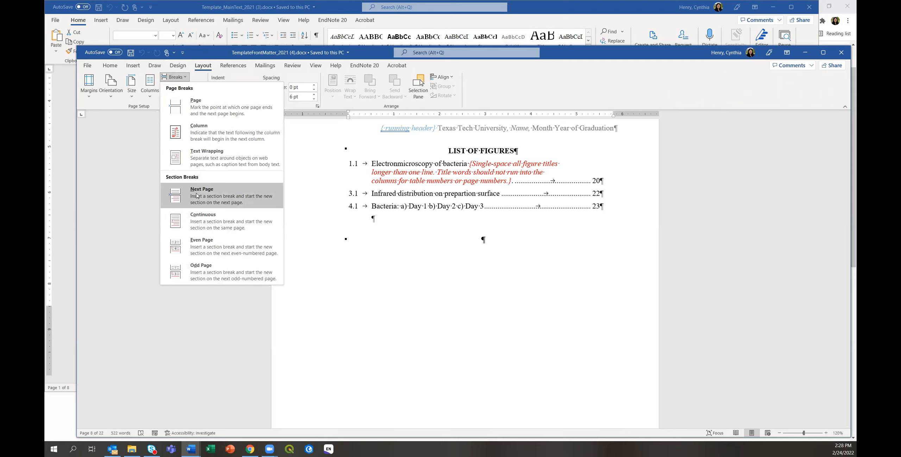
click(219, 200)
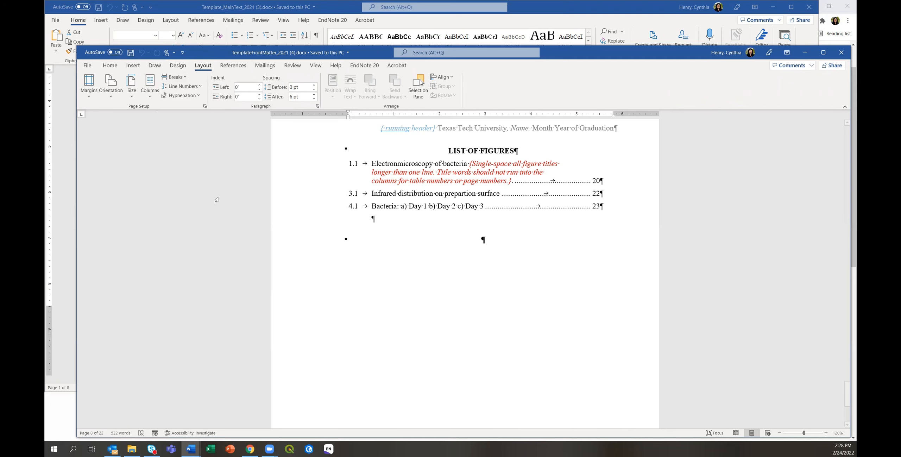
Step: Check the pages around the end of the List of Figures for the new section break
drag(848, 179, 842, 418)
scroll(445, 231, down, 5)
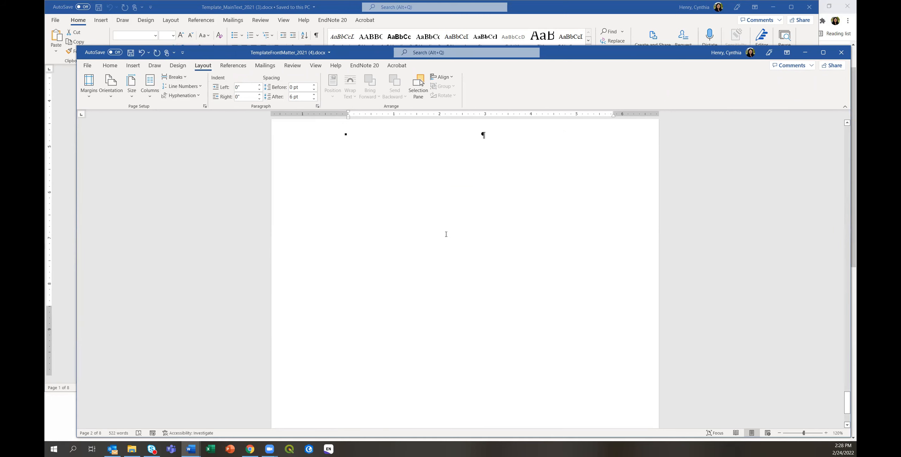
scroll(430, 229, up, 1)
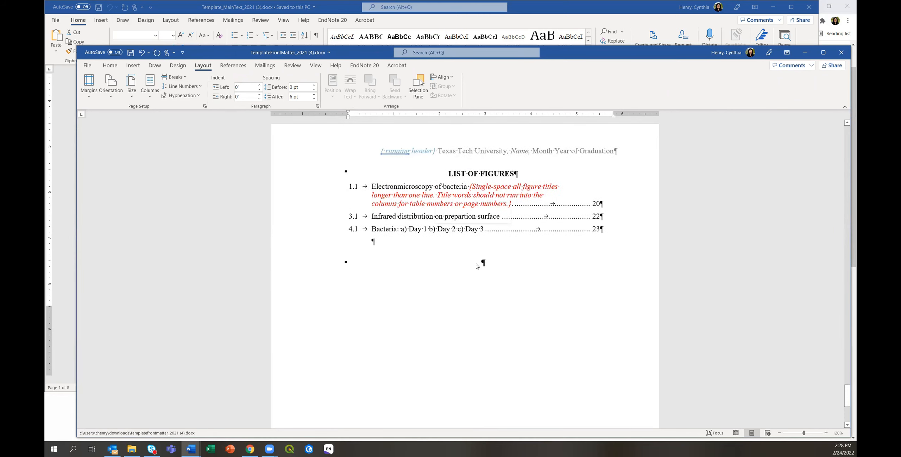
scroll(470, 271, down, 2)
scroll(470, 273, up, 4)
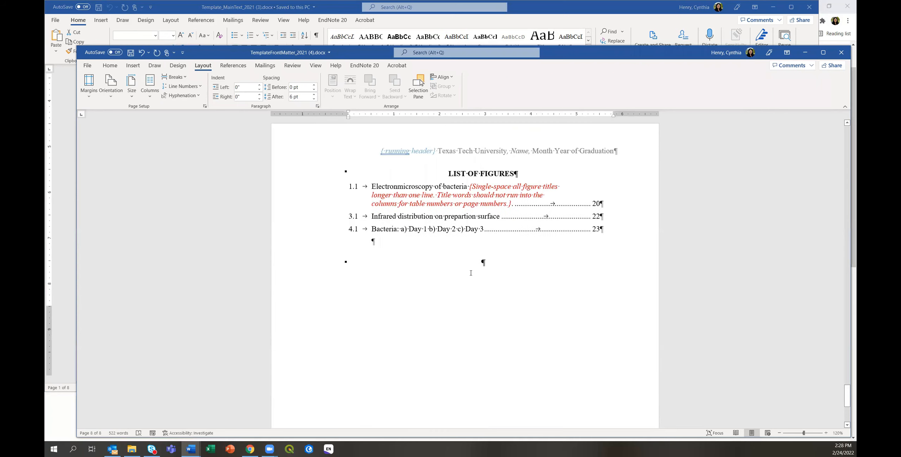
scroll(500, 292, down, 4)
scroll(511, 303, up, 5)
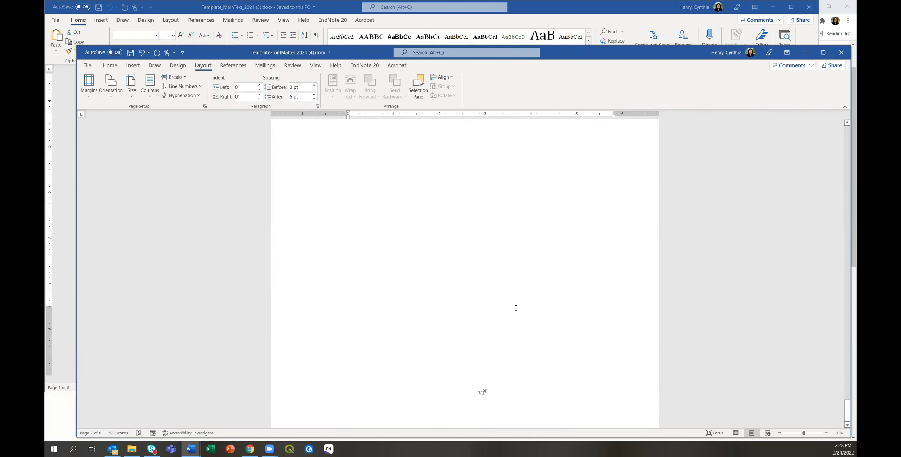
scroll(397, 255, down, 5)
scroll(385, 256, up, 3)
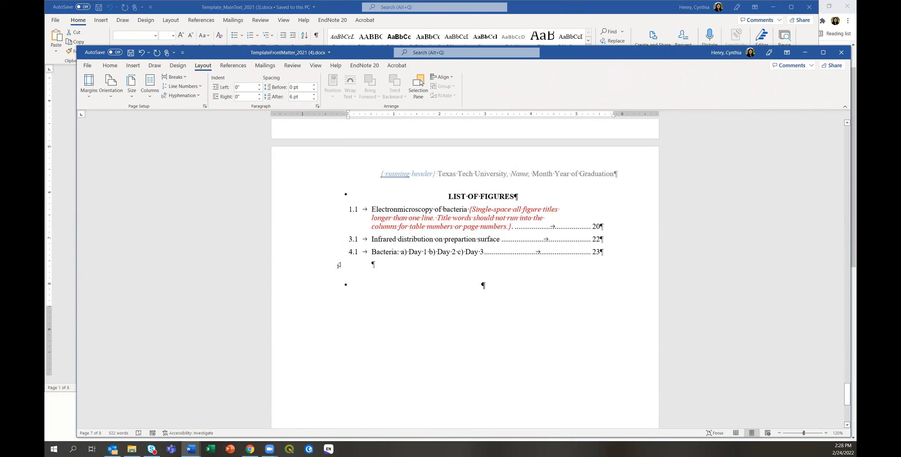
Step: Insert a Next Page section break at the last empty paragraph below the List of Figures
click(360, 289)
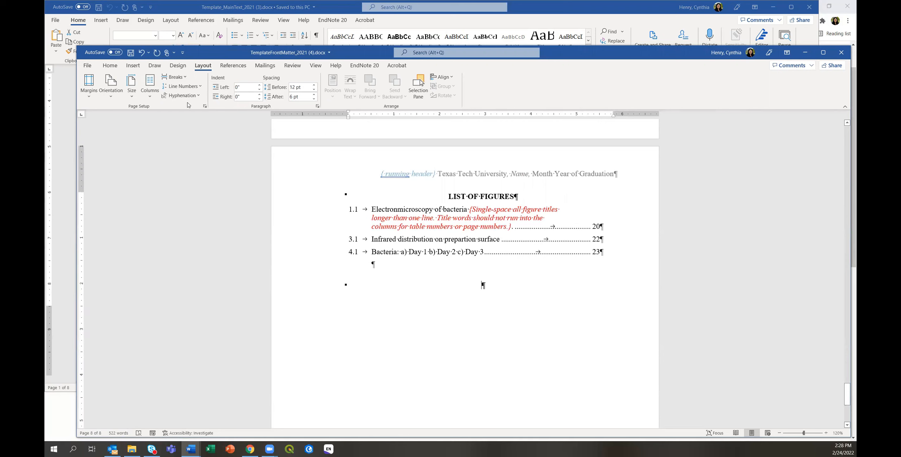
click(174, 76)
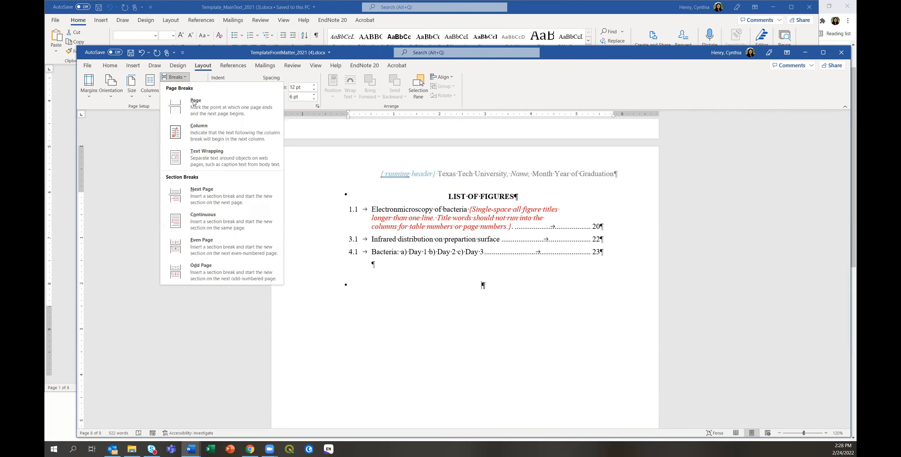
click(206, 192)
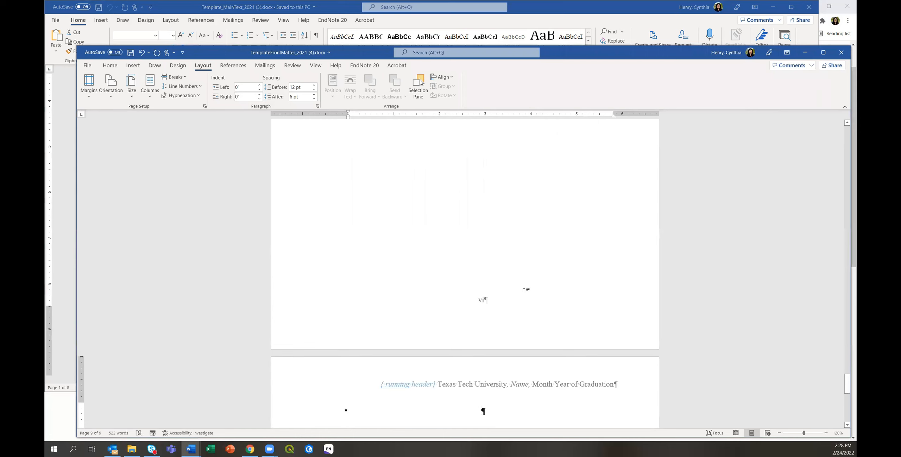
scroll(524, 291, down, 5)
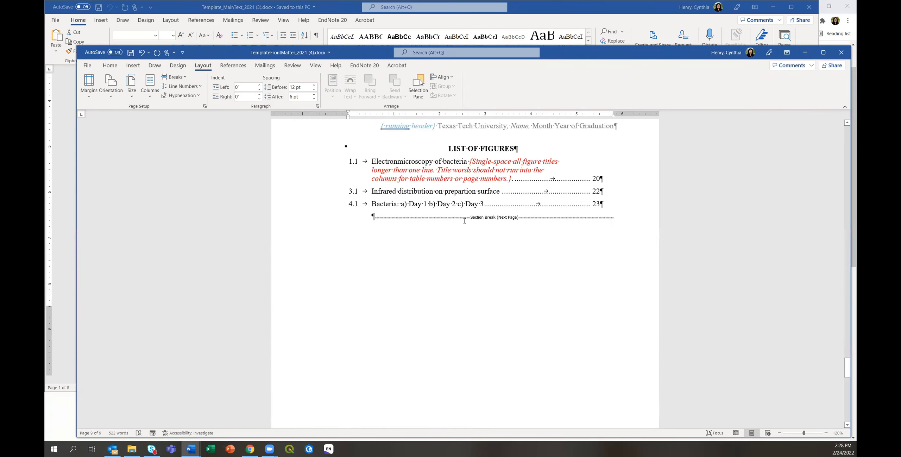
Step: Paste the copied main text on the new page after the List of Figures and look through the pasted chapters
scroll(469, 346, down, 7)
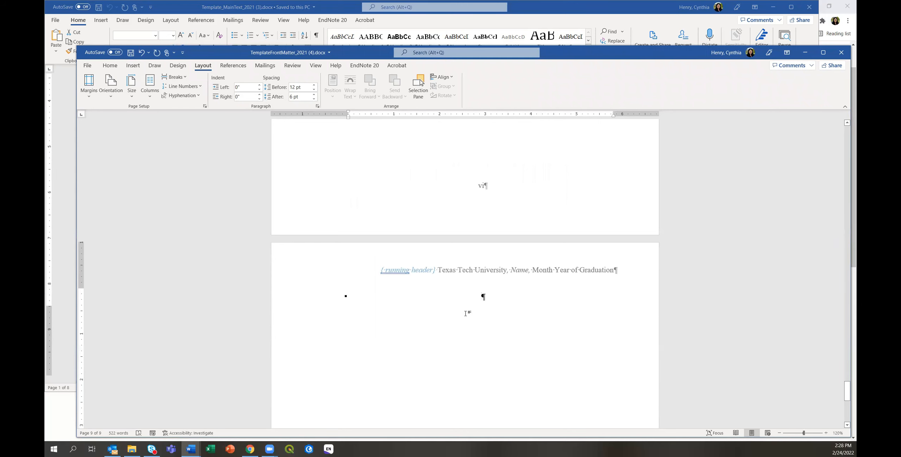
key(ctrl+v)
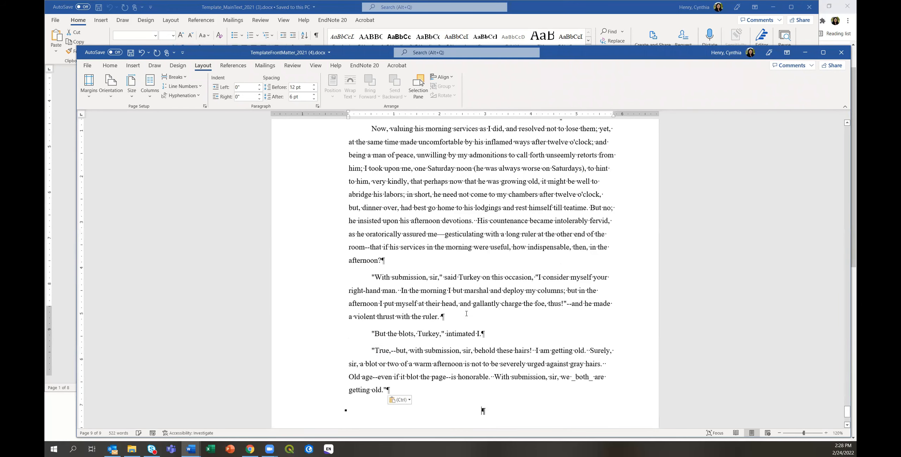
scroll(564, 320, up, 3)
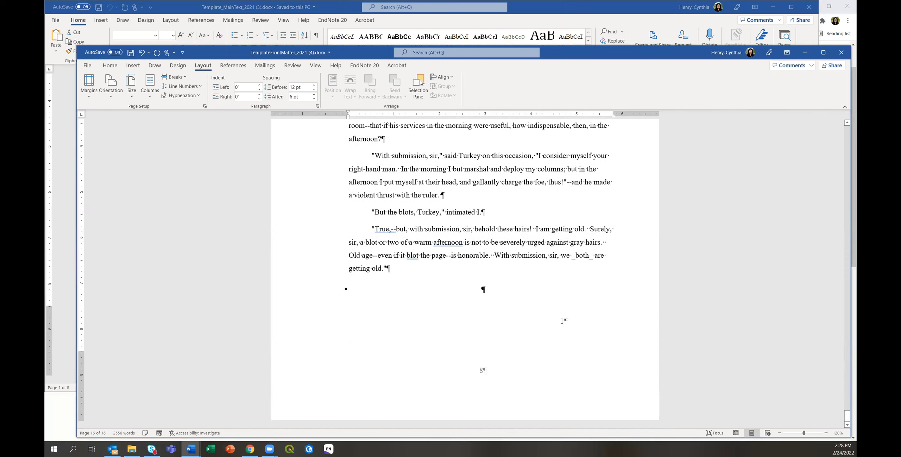
scroll(561, 321, up, 20)
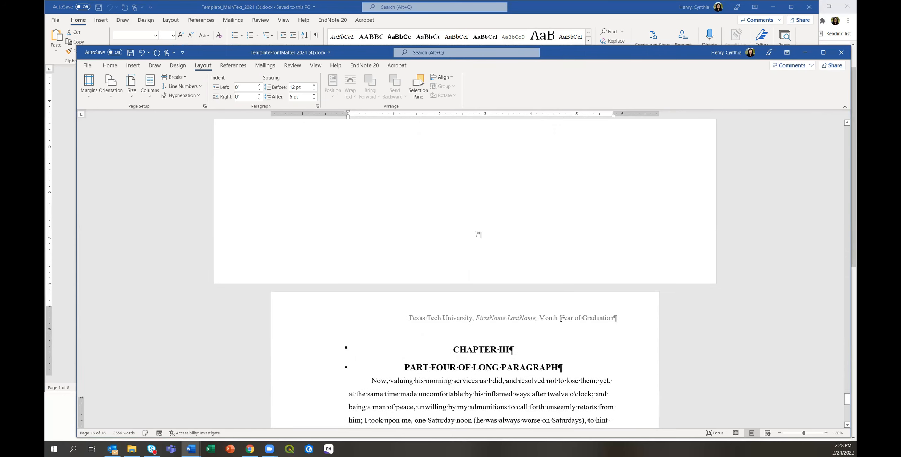
scroll(560, 319, up, 15)
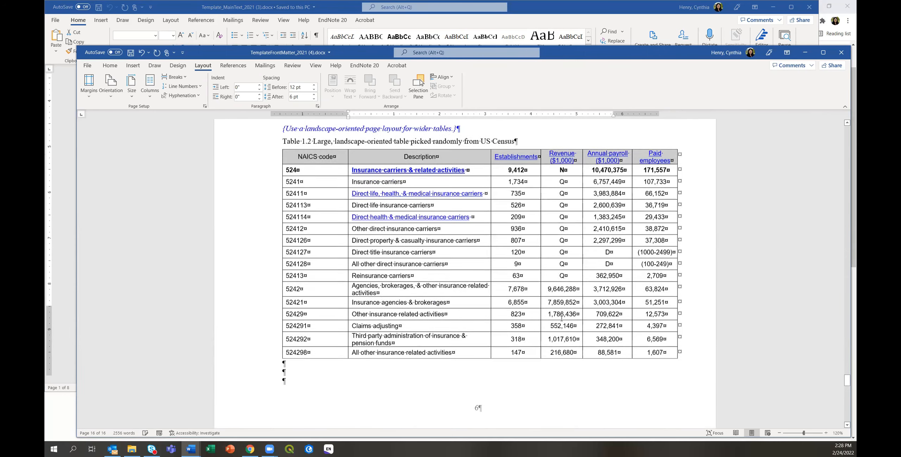
scroll(570, 306, up, 15)
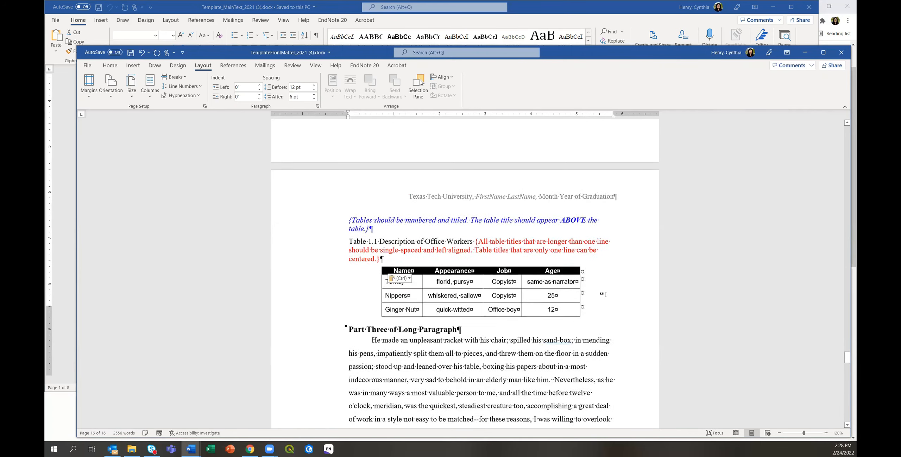
Step: Delete the stray Next Page section break ahead of the title page at the start of the document
drag(847, 351, 848, 119)
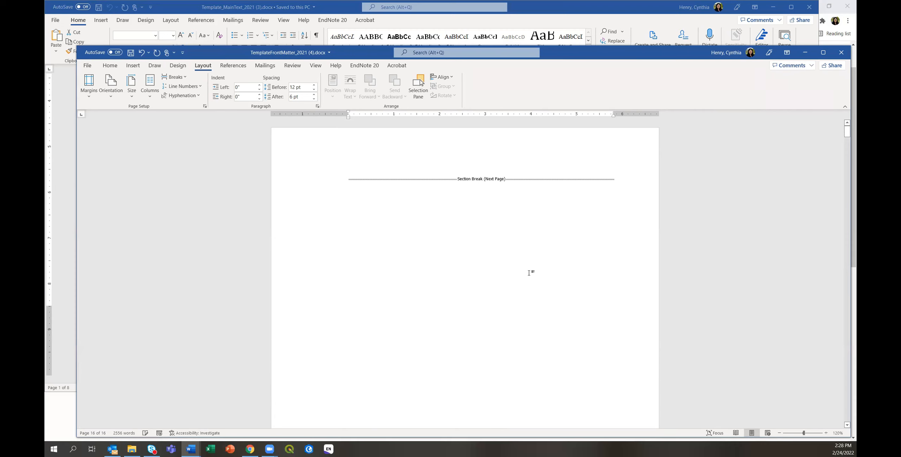
click(308, 187)
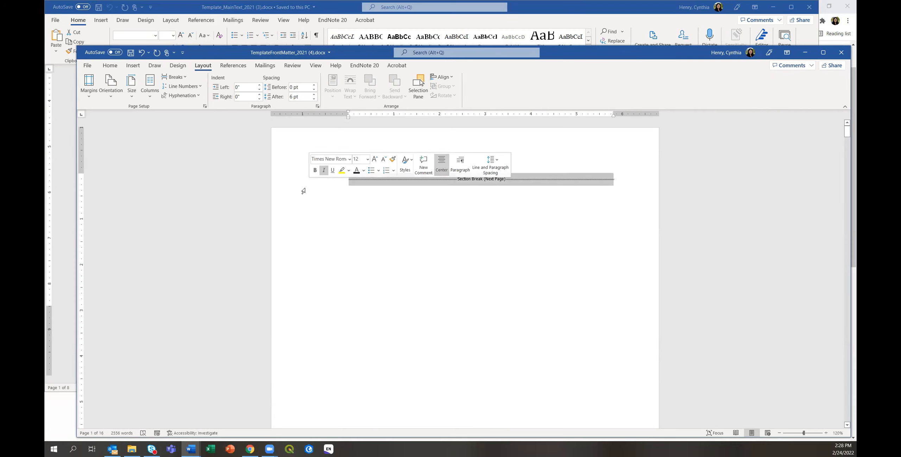
key(Delete)
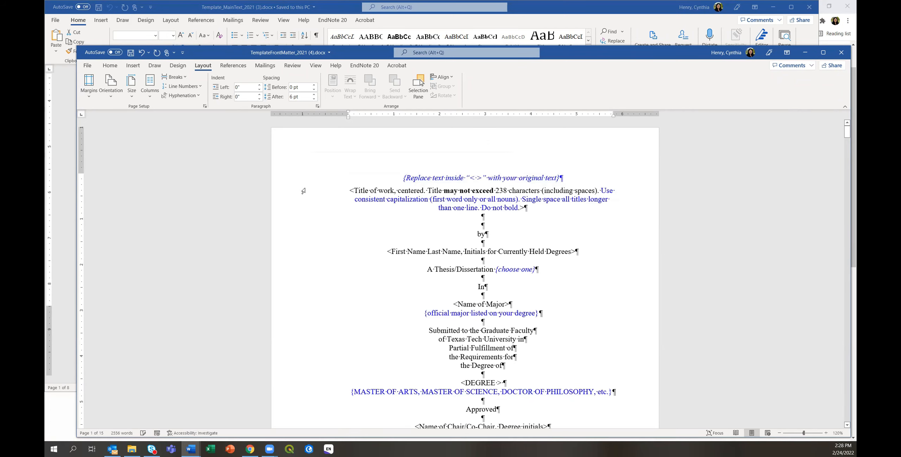
Step: Examine the page and section breaks after the title, copyright and acknowledgments pages
scroll(546, 231, down, 10)
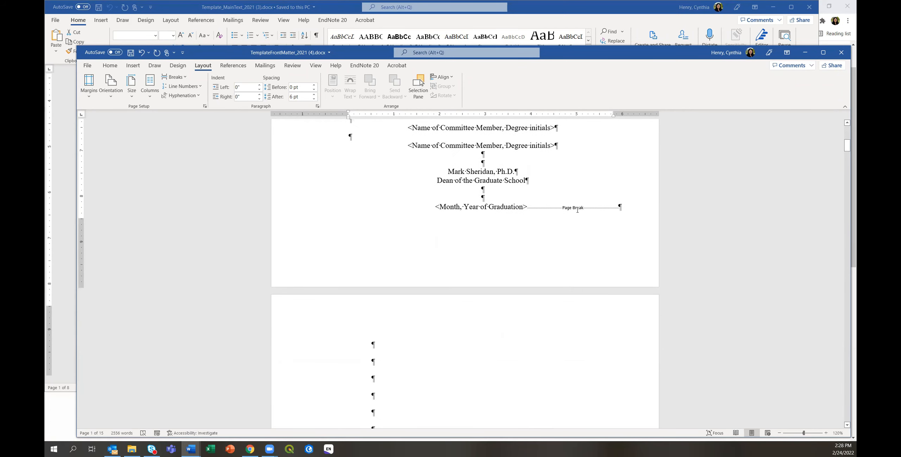
scroll(578, 210, down, 10)
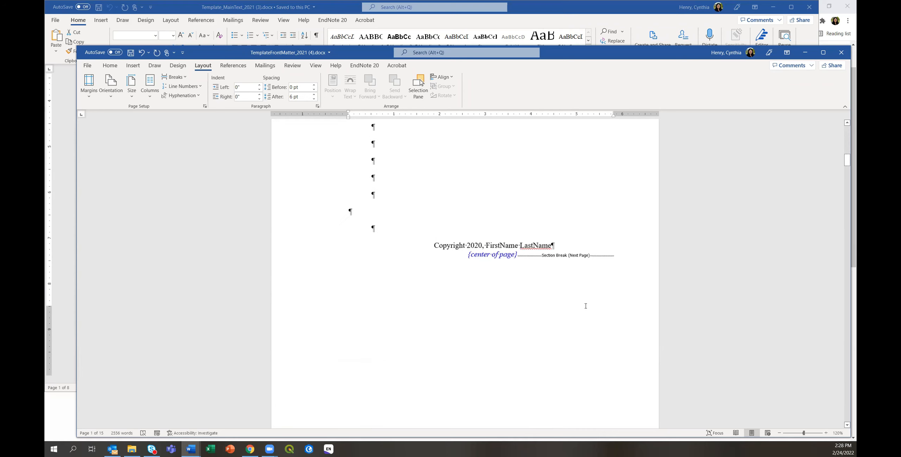
scroll(587, 309, down, 5)
scroll(586, 306, up, 3)
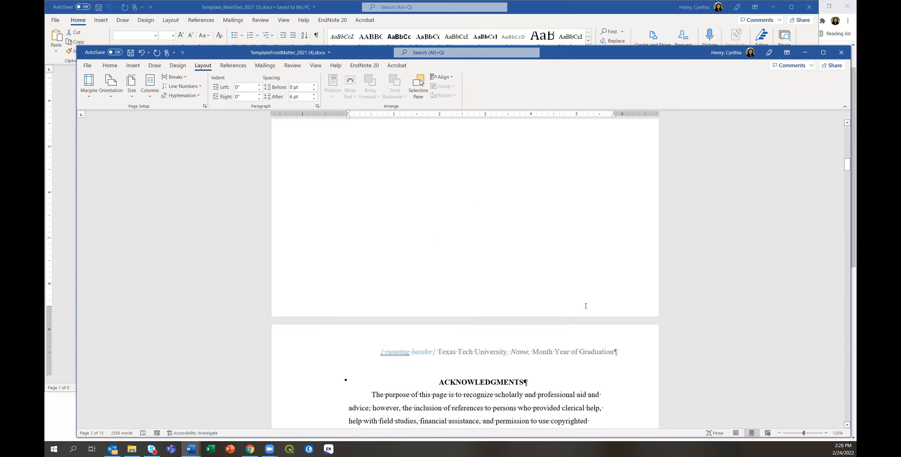
scroll(586, 306, up, 3)
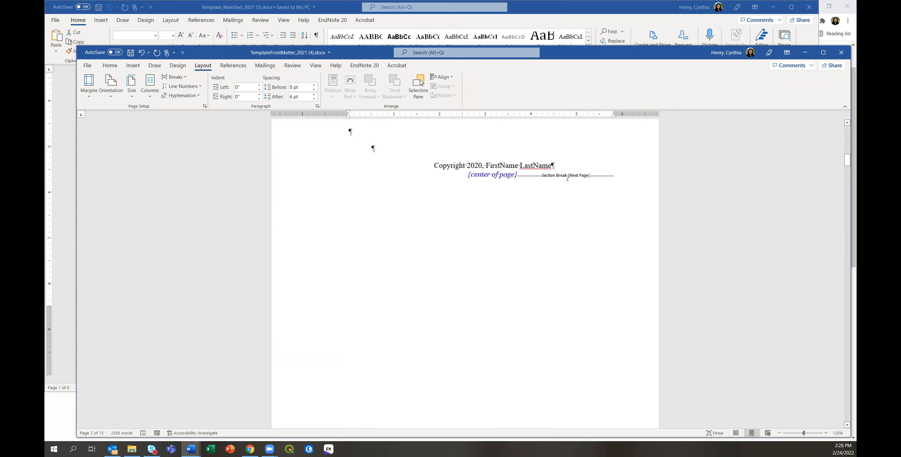
scroll(586, 265, down, 10)
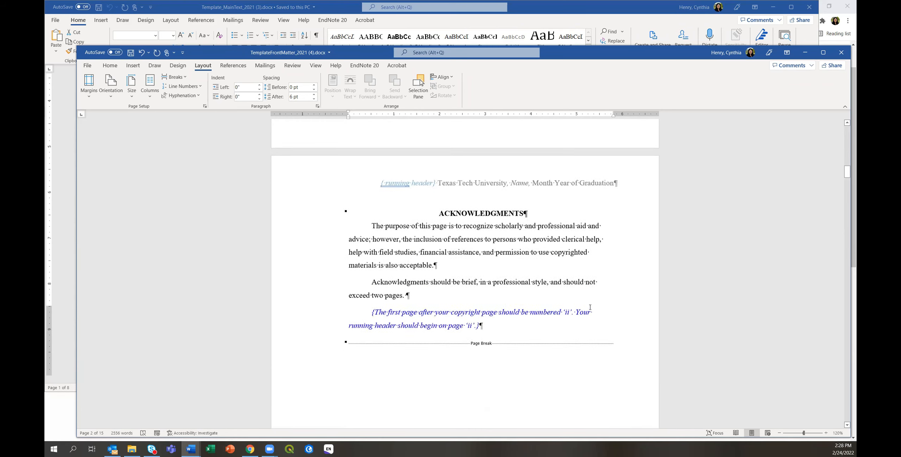
scroll(496, 244, down, 2)
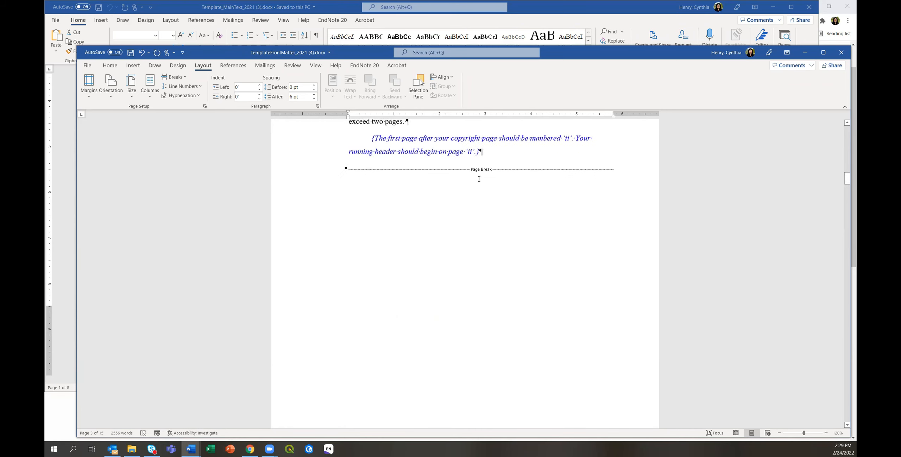
Step: Examine the combined document from the table of contents to CHAPTER I, including the section break after the List of Figures
scroll(593, 278, down, 15)
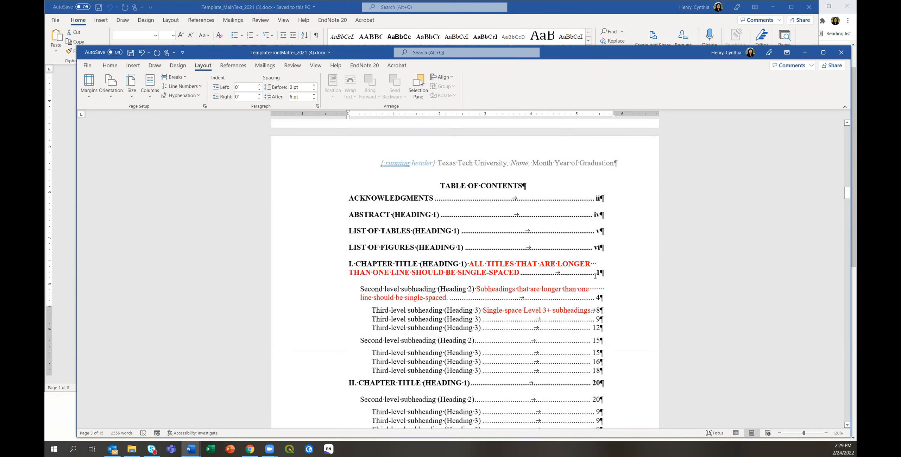
scroll(593, 274, down, 2)
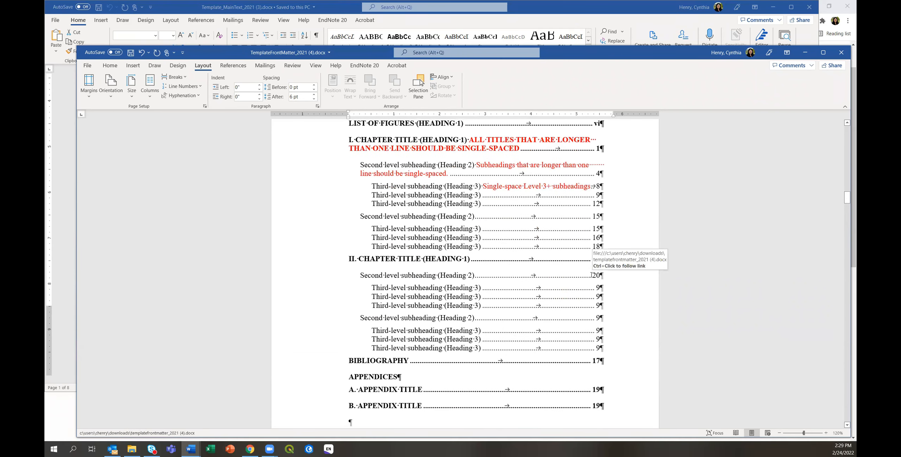
scroll(592, 275, down, 6)
scroll(592, 276, down, 10)
scroll(592, 275, down, 9)
scroll(592, 274, down, 10)
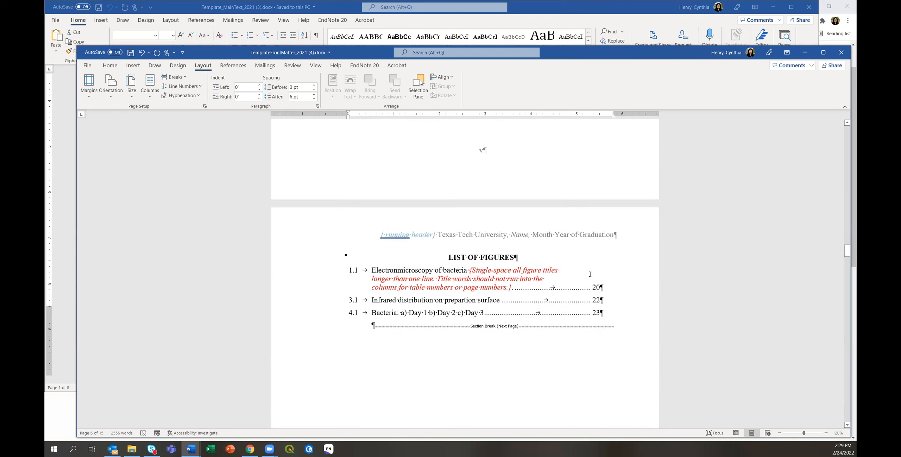
scroll(590, 274, down, 5)
scroll(591, 275, down, 8)
scroll(591, 274, up, 10)
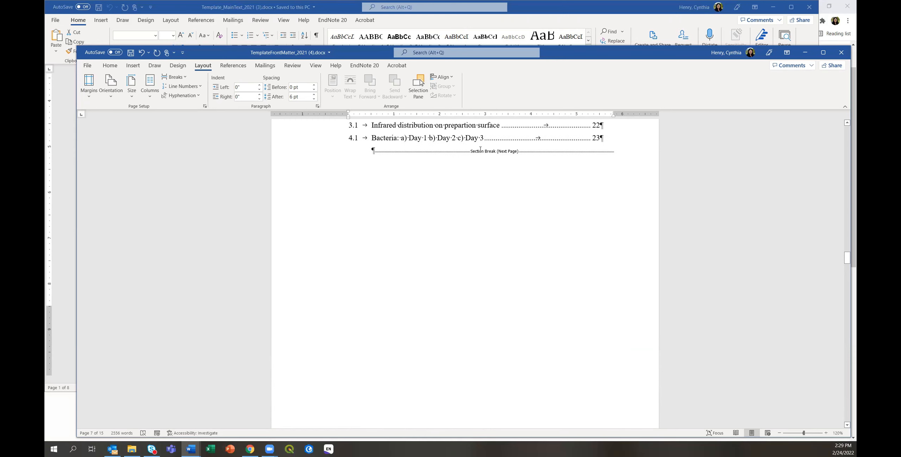
scroll(497, 188, down, 7)
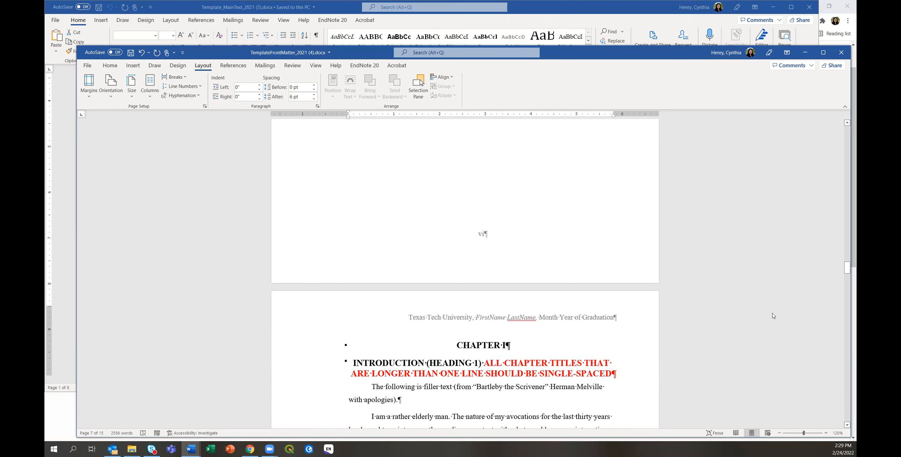
Step: Open the Back Matter template from the Thesis & Dissertation Forms page and copy all its text from the BIBLIOGRAPHY heading onward
drag(847, 270, 848, 417)
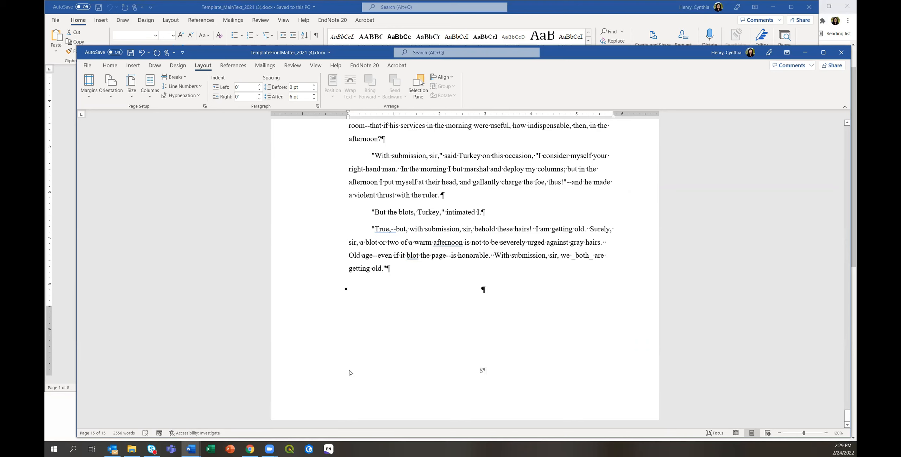
key(alt+Tab)
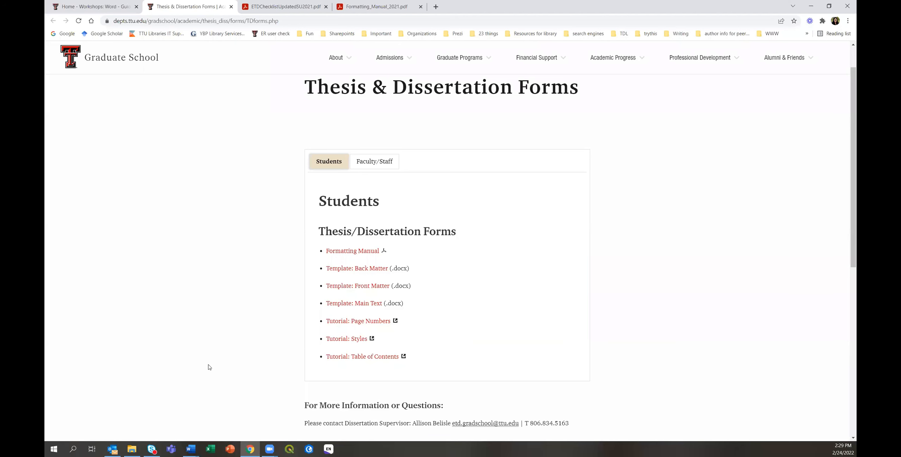
click(354, 269)
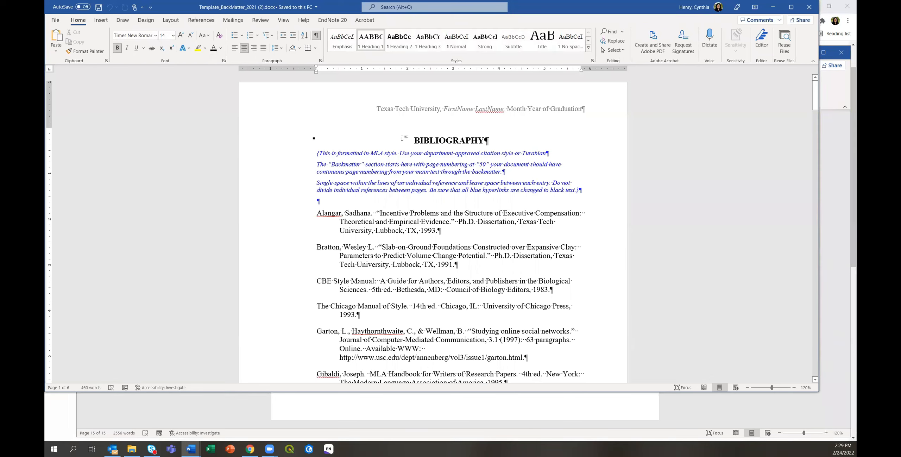
drag(415, 140, 615, 436)
key(ctrl+c)
Step: Return to the combined Front Matter document and undo the last insertion ahead of the title page
click(457, 411)
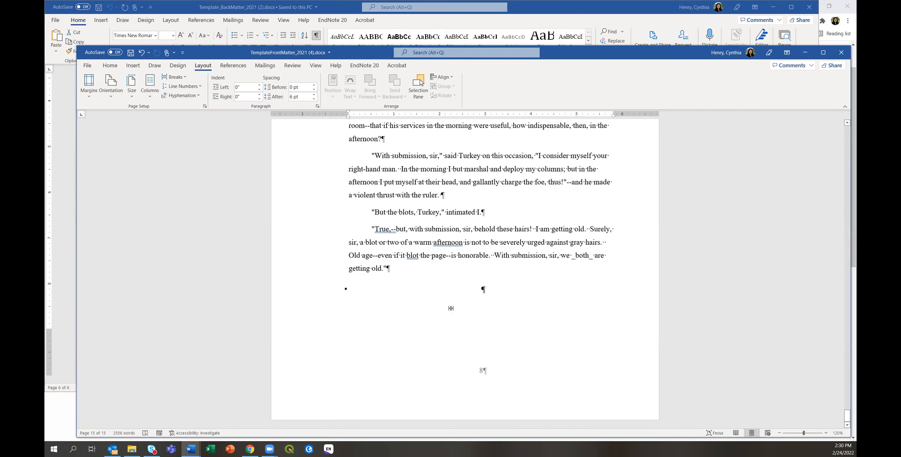
key(ctrl+Home)
scroll(451, 308, up, 2)
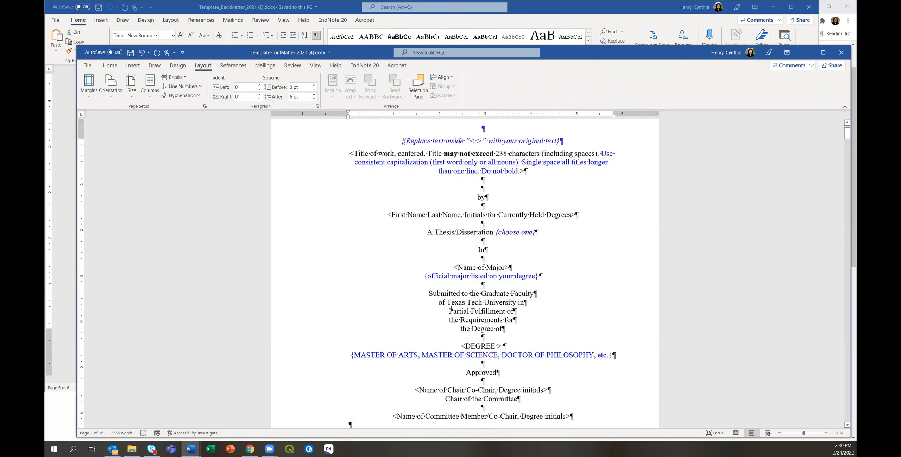
key(ctrl+z)
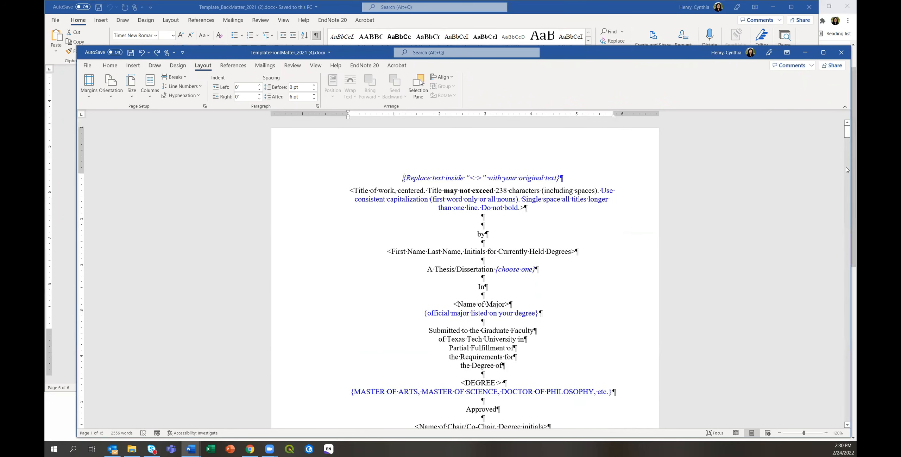
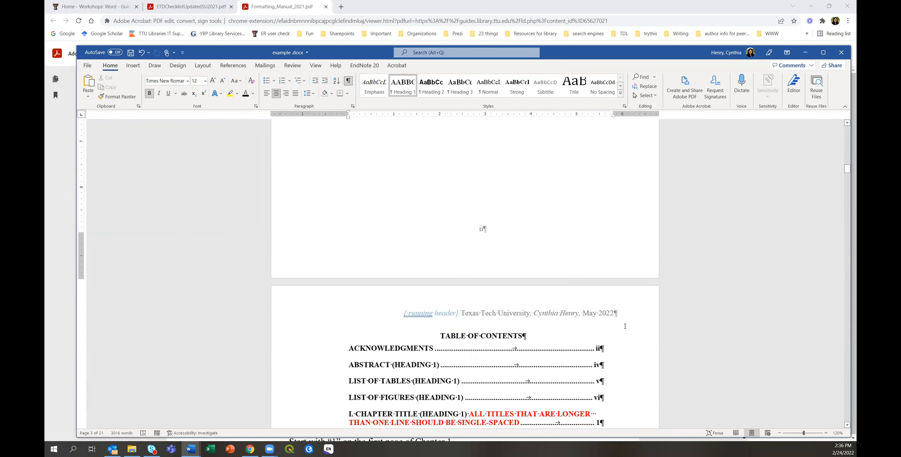
Step: Switch from example.docx to the Formatting Manual PDF and read its section on choosing a style guide
scroll(625, 326, down, 4)
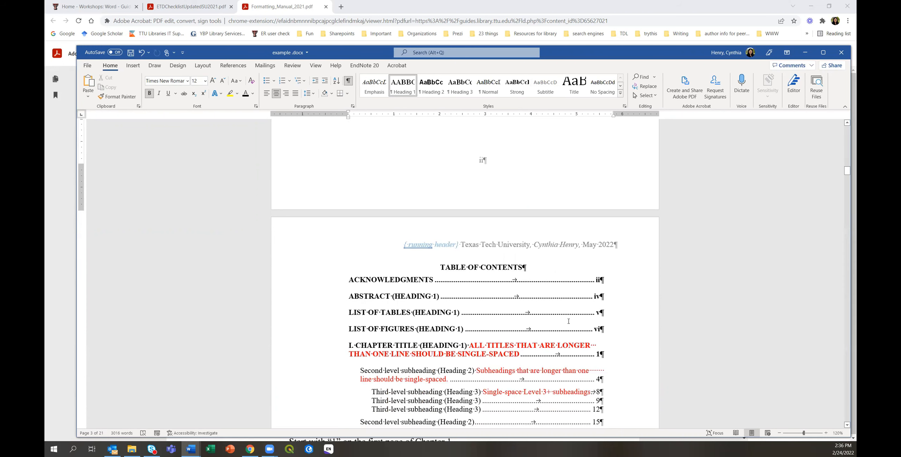
scroll(663, 313, down, 4)
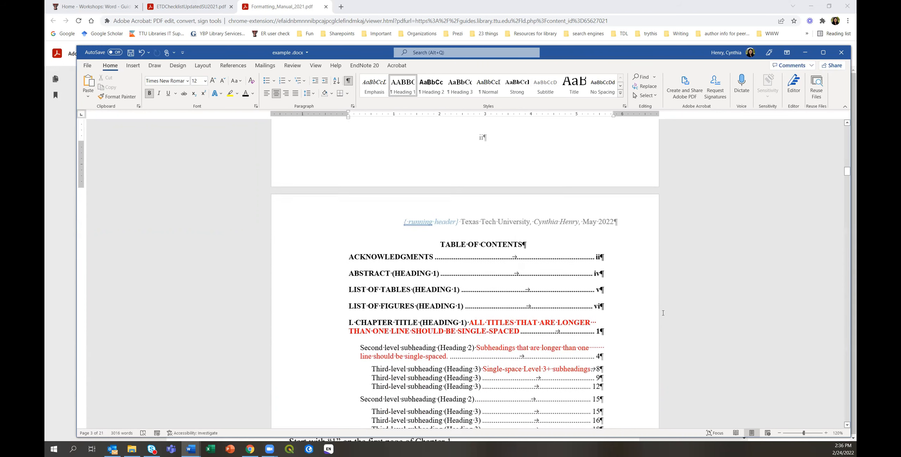
click(57, 361)
scroll(335, 233, up, 20)
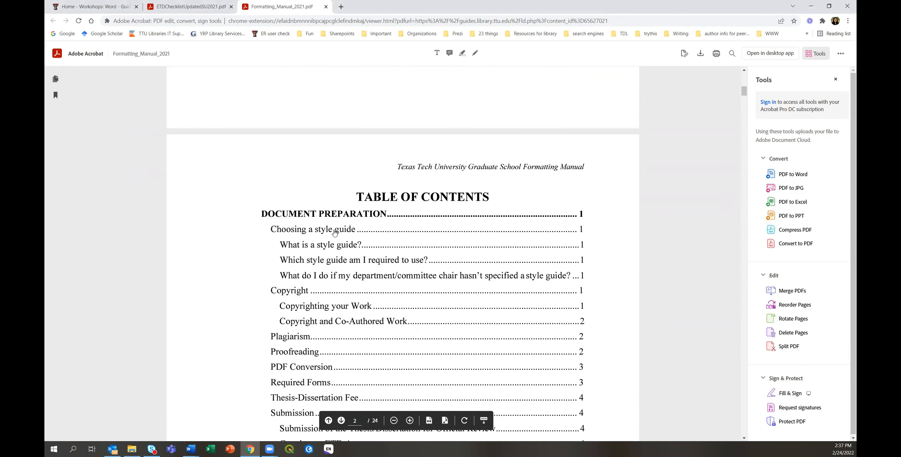
click(335, 233)
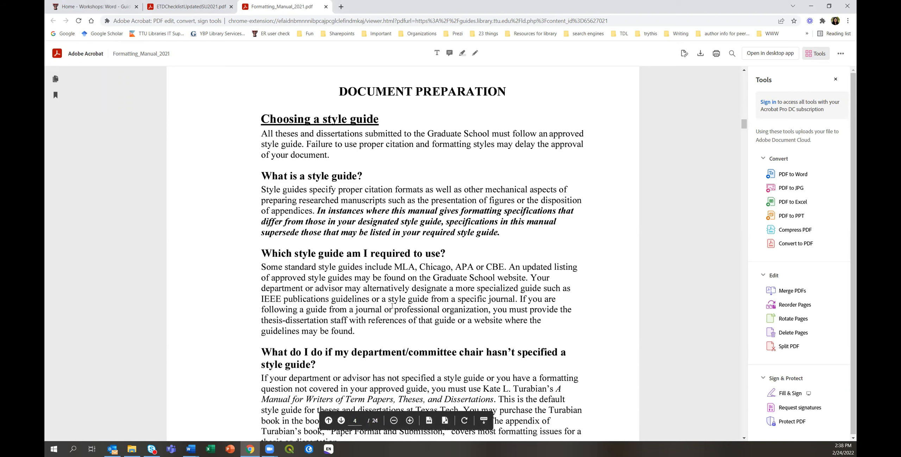
scroll(509, 313, down, 2)
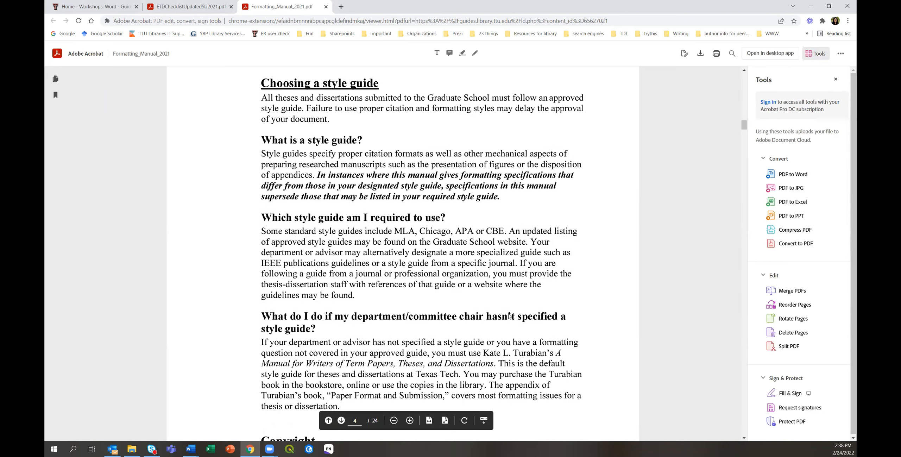
scroll(503, 309, down, 1)
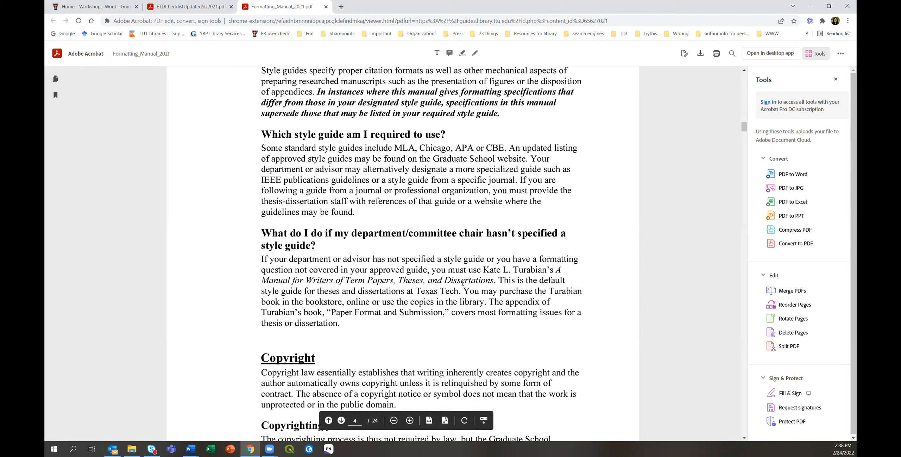
scroll(462, 283, down, 1)
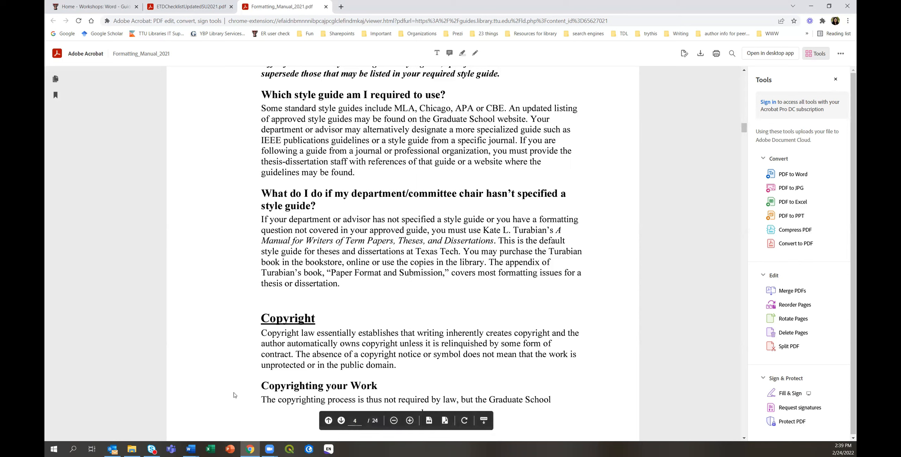
Step: Switch to example.docx and examine the table of contents, abstract and List of Tables pages with their headers and page numbers
click(191, 449)
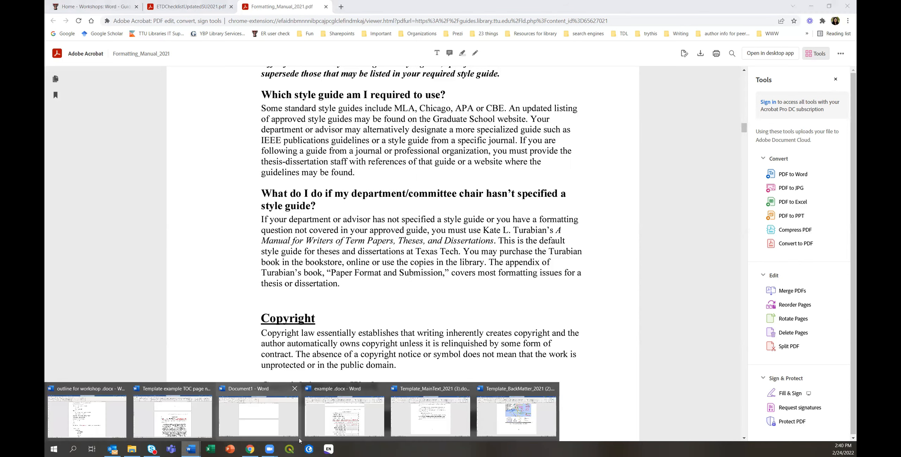
click(344, 411)
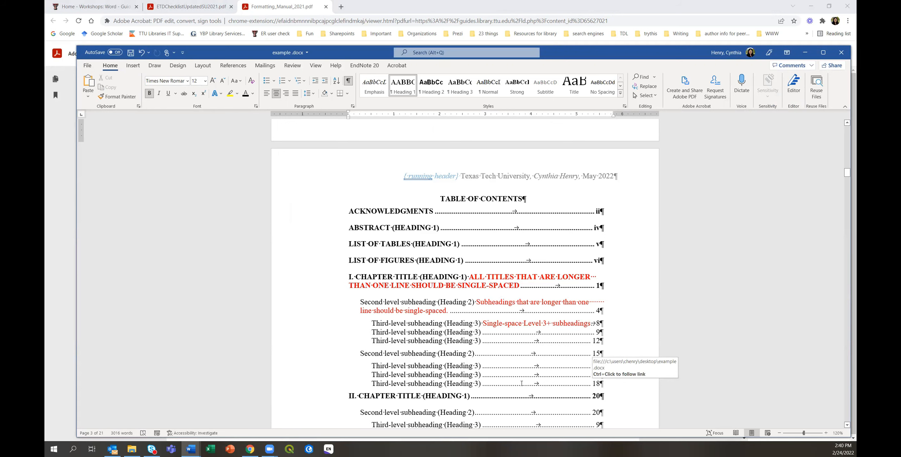
scroll(520, 383, down, 1)
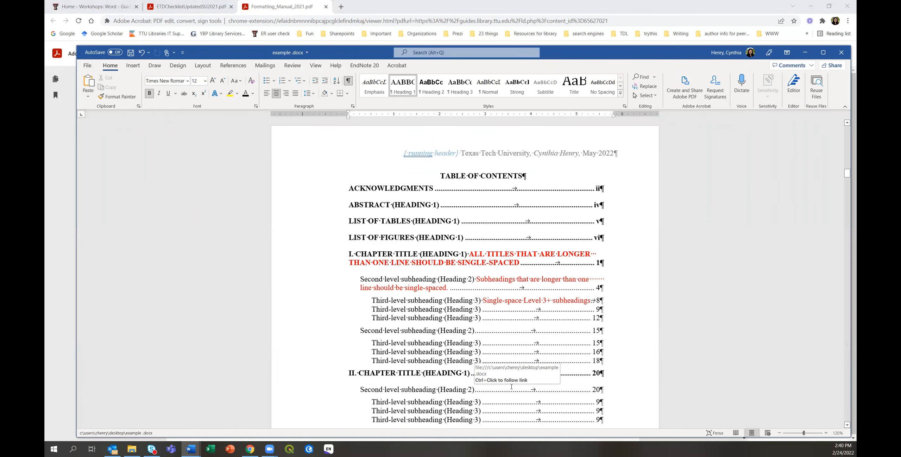
scroll(512, 386, down, 2)
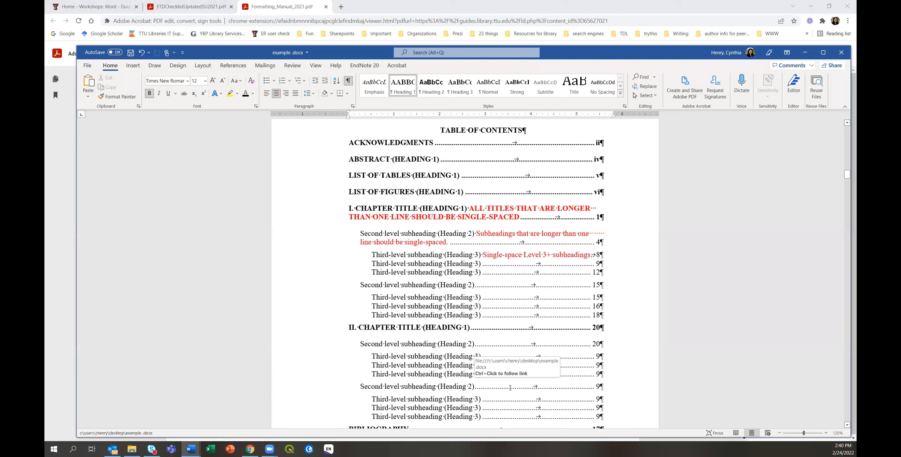
scroll(510, 388, down, 8)
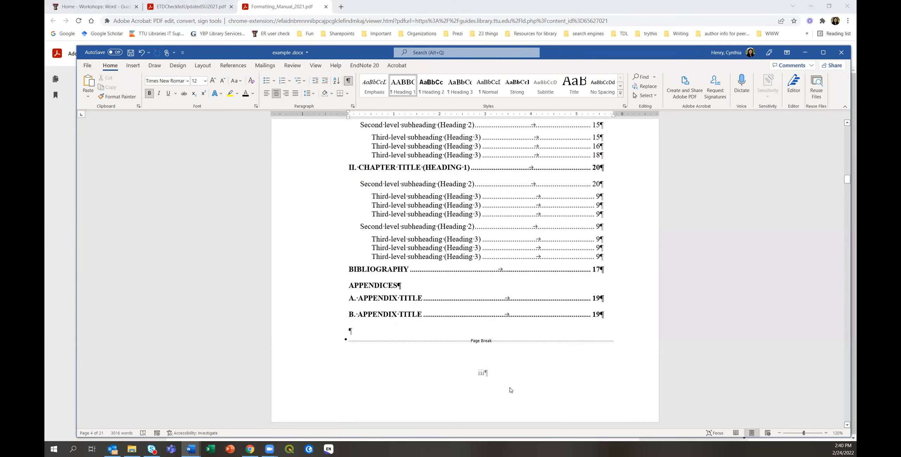
scroll(512, 389, down, 12)
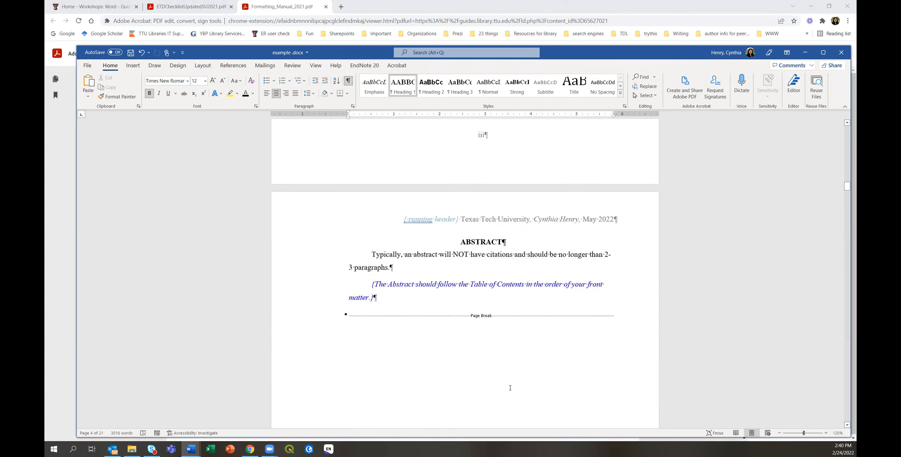
scroll(510, 388, down, 8)
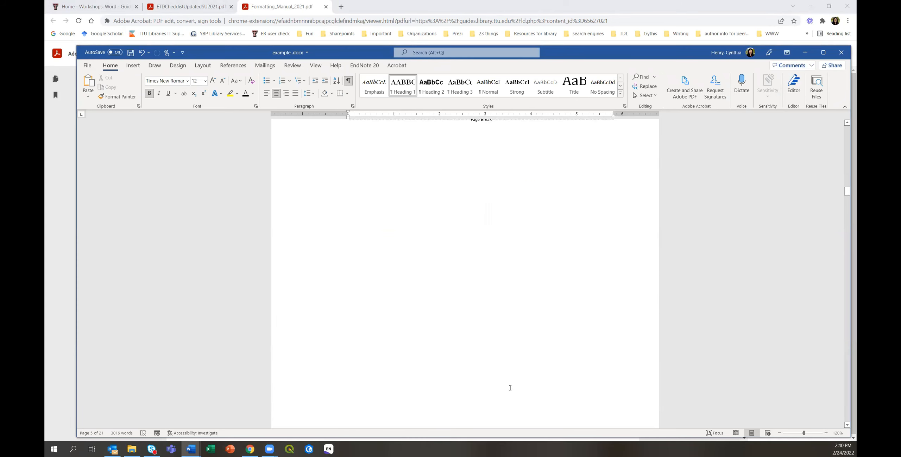
scroll(511, 389, down, 5)
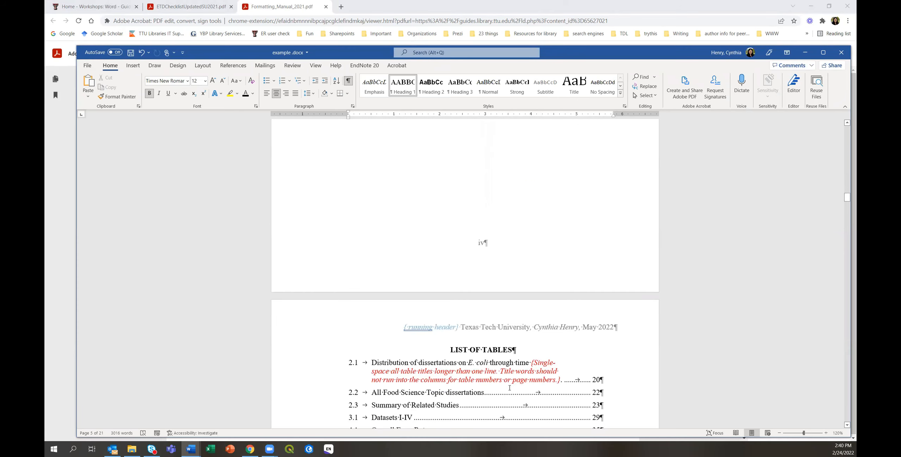
scroll(509, 389, down, 9)
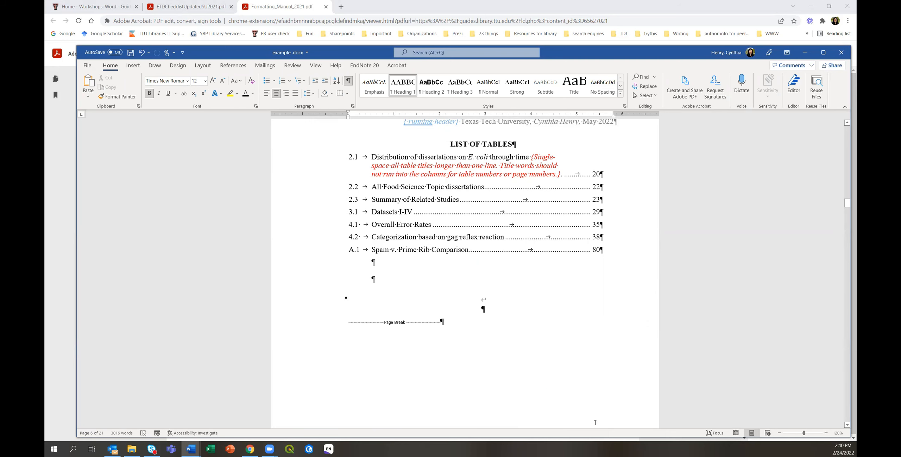
scroll(603, 411, up, 4)
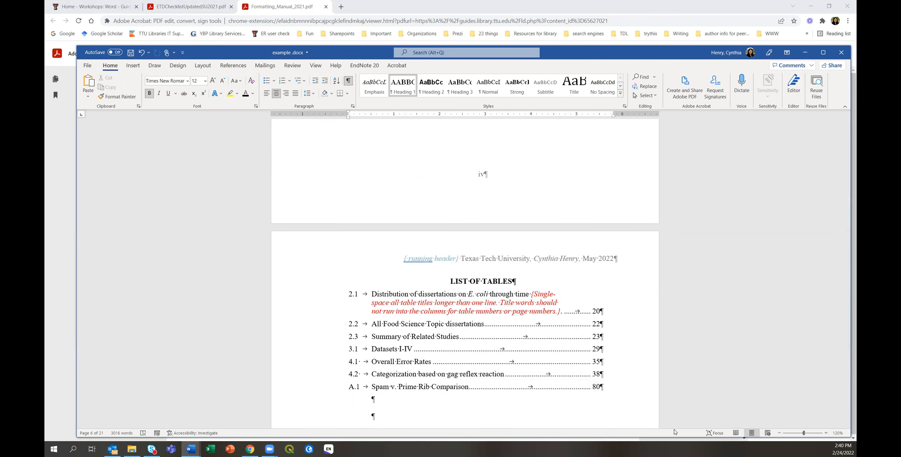
scroll(583, 278, up, 7)
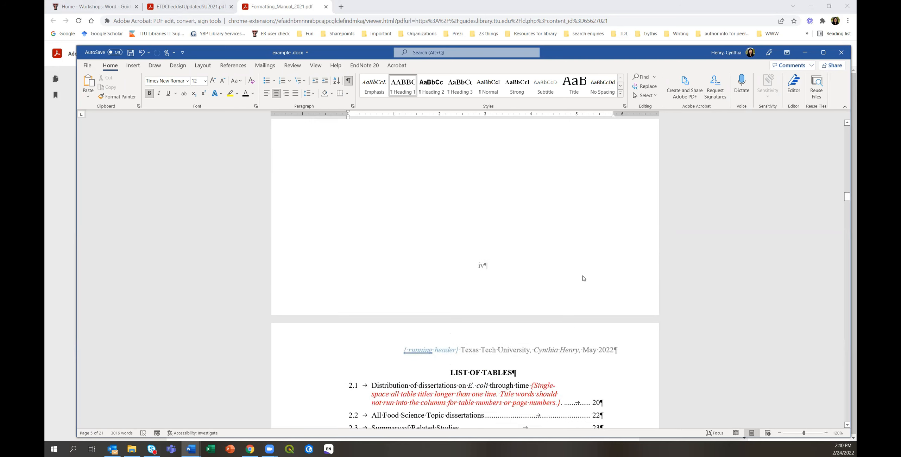
scroll(587, 291, up, 15)
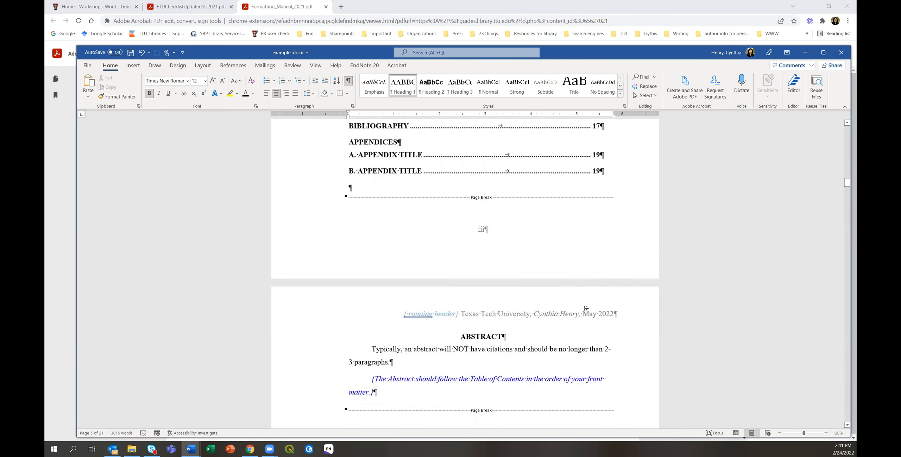
scroll(595, 304, up, 4)
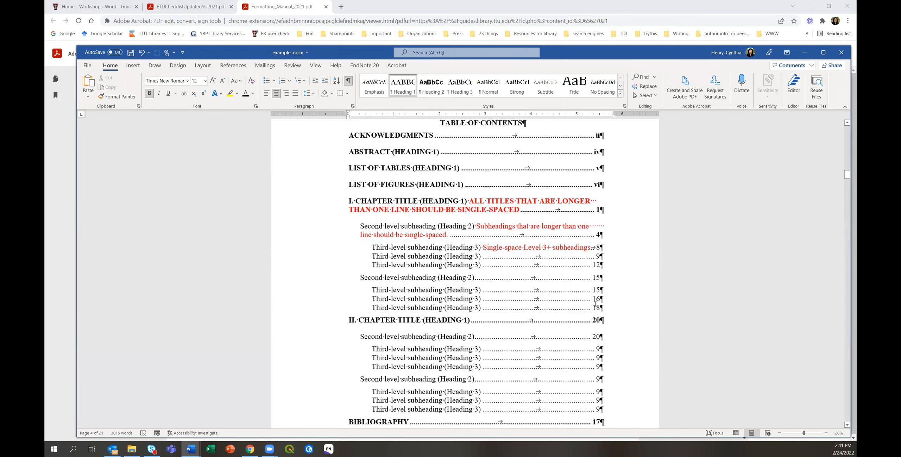
Step: Return to the Formatting Manual PDF and read the Table of Contents requirements on indentation, line spacing, page numbers and leader lines
click(805, 53)
scroll(563, 263, down, 16)
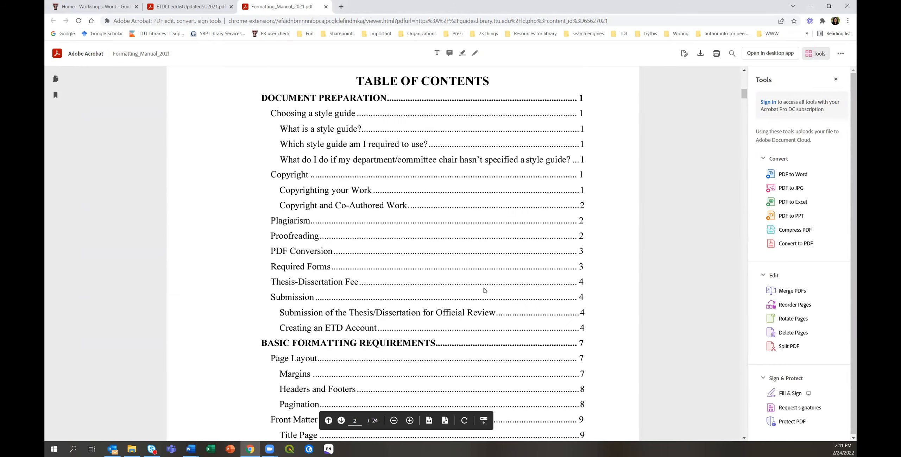
scroll(484, 290, down, 3)
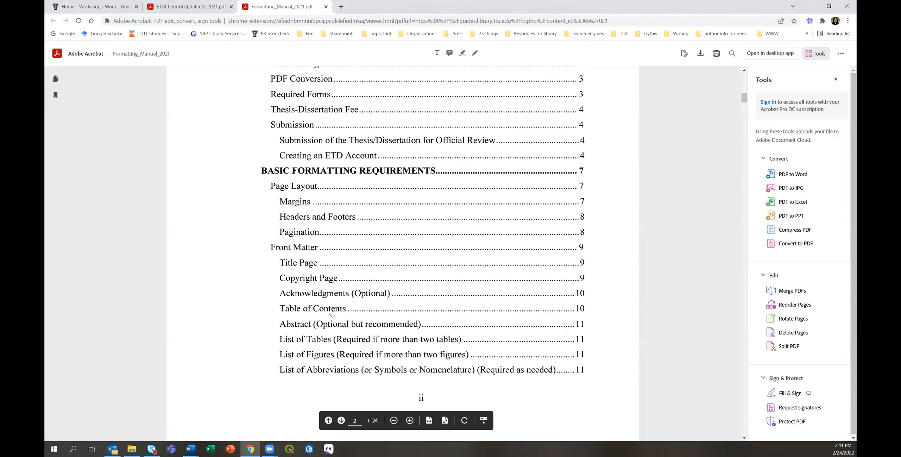
scroll(320, 313, down, 2)
scroll(301, 267, up, 1)
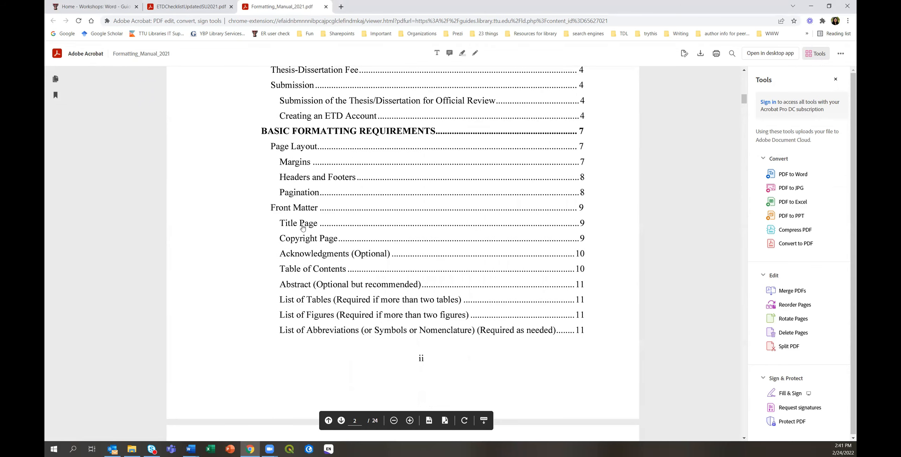
click(299, 273)
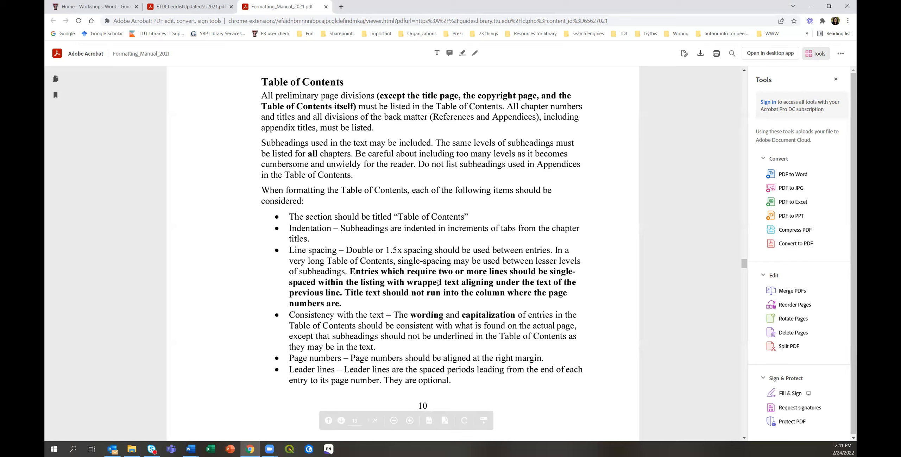
scroll(489, 287, down, 1)
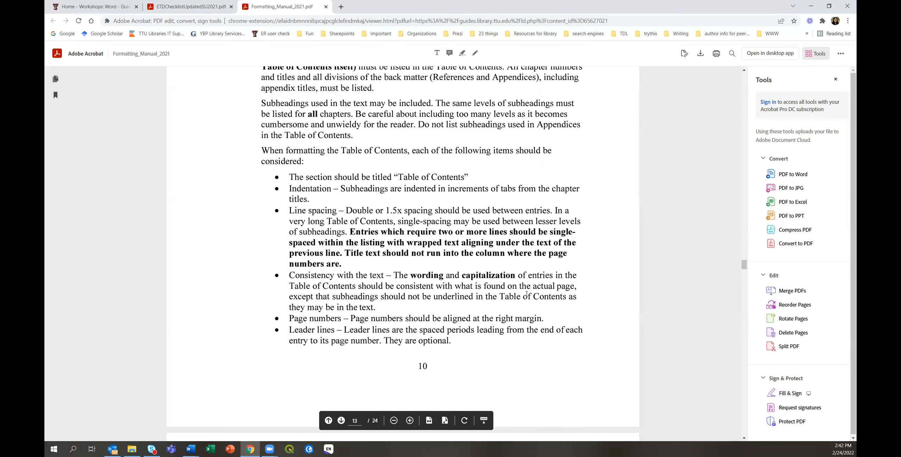
scroll(514, 298, down, 1)
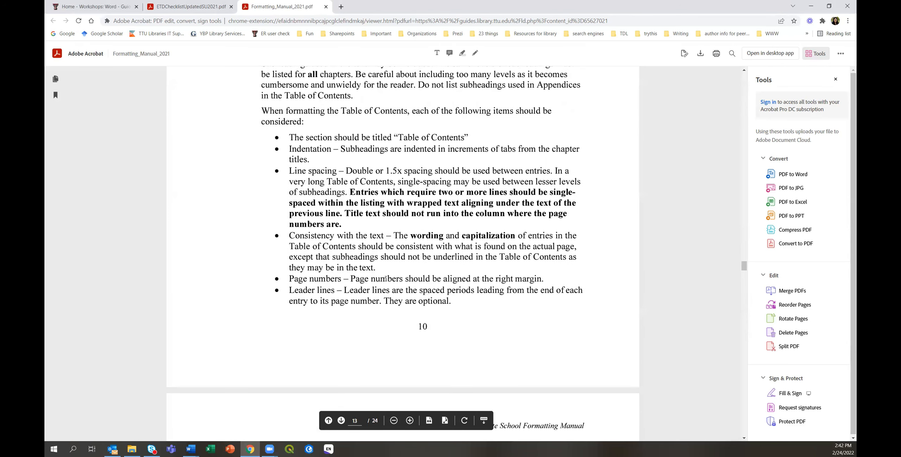
Step: Switch to example.docx and examine the table of contents, the front matter pages after it and the start of Chapter I
click(191, 449)
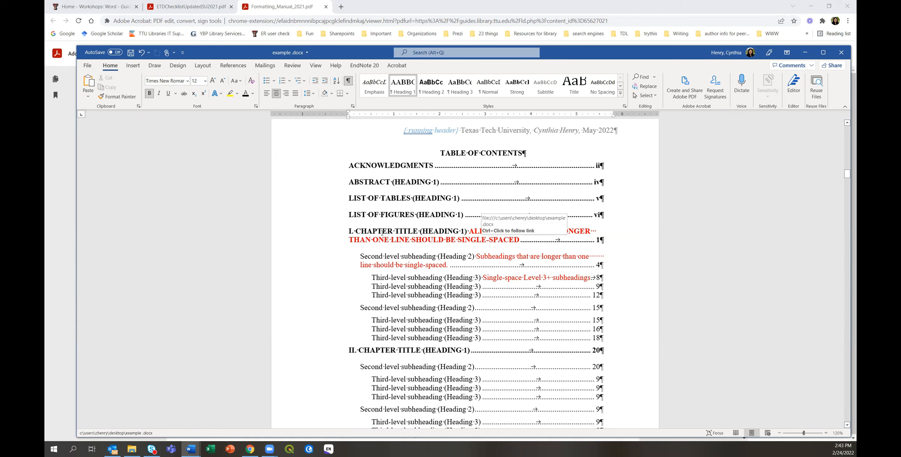
scroll(382, 233, down, 10)
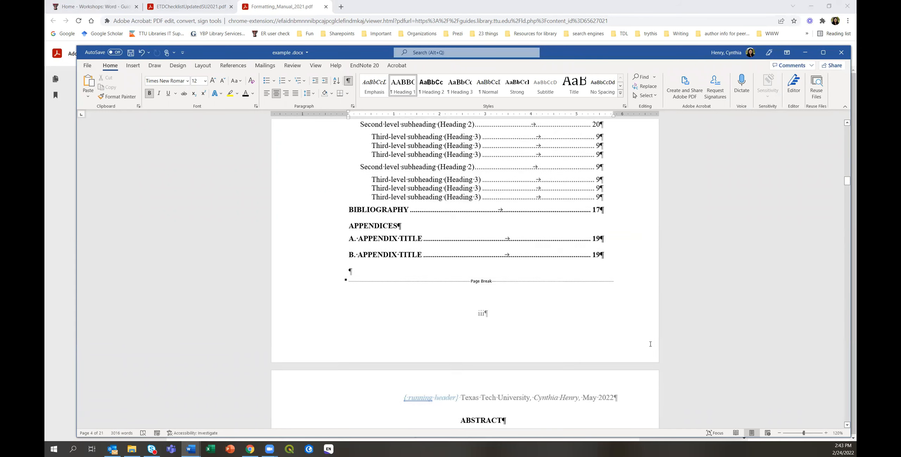
scroll(627, 341, down, 15)
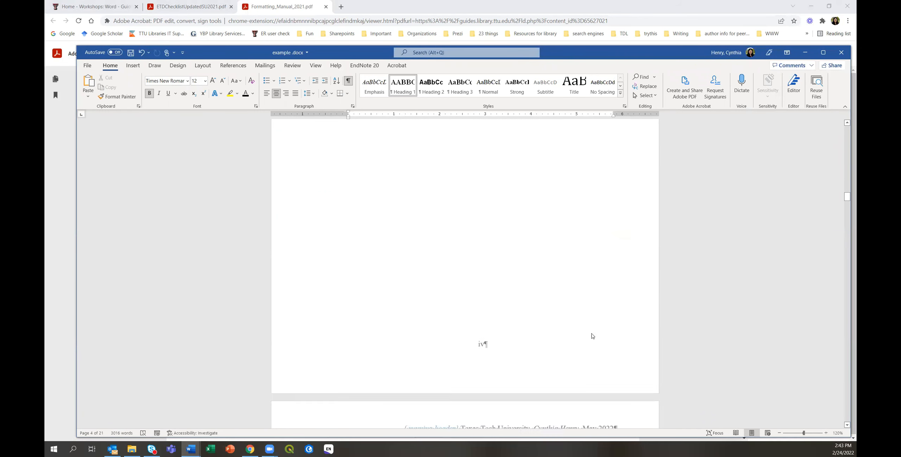
scroll(581, 325, down, 14)
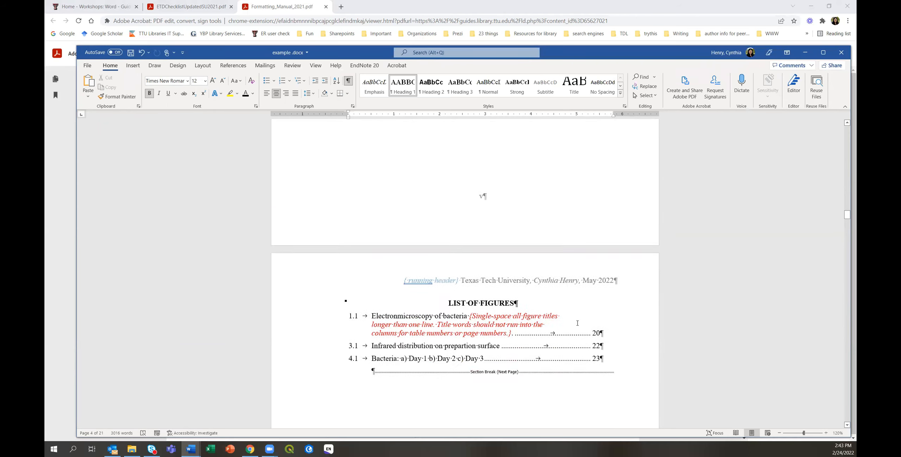
scroll(577, 322, down, 15)
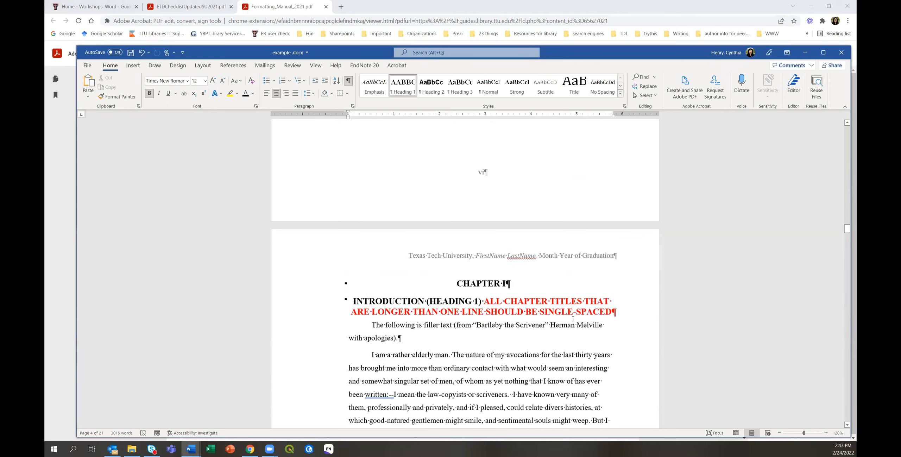
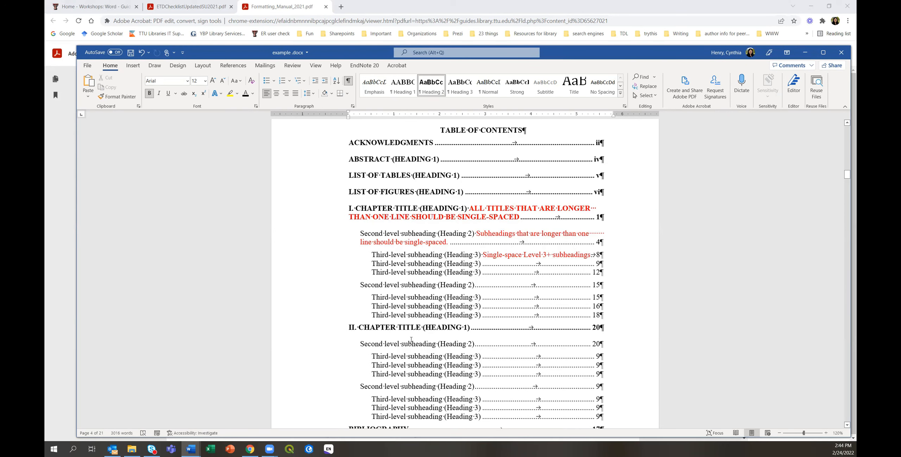
scroll(366, 245, up, 1)
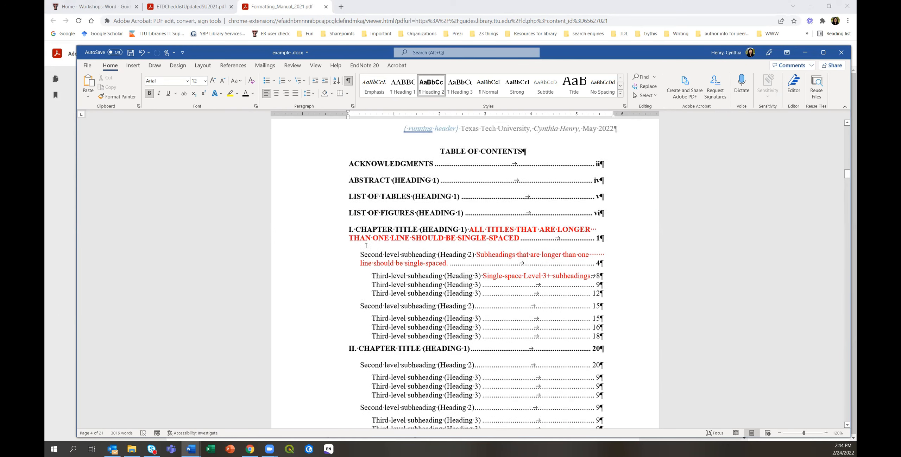
Step: Select the TABLE OF CONTENTS title and open the full list of styles
click(451, 152)
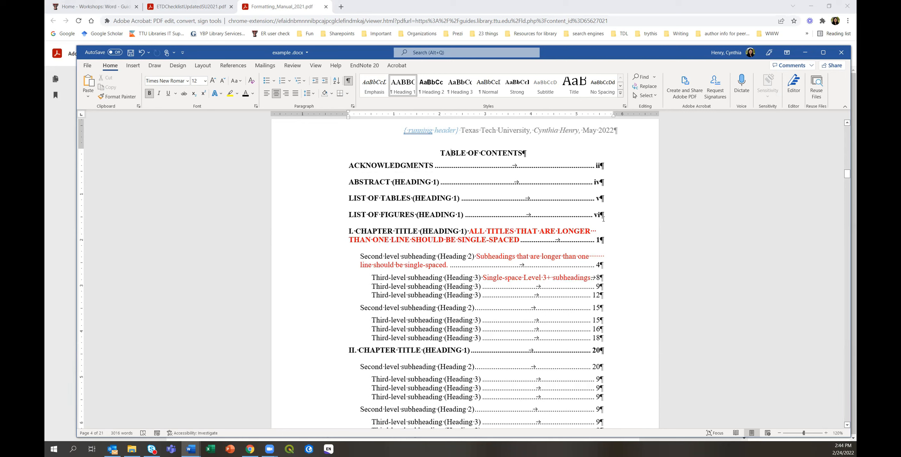
drag(440, 153, 522, 153)
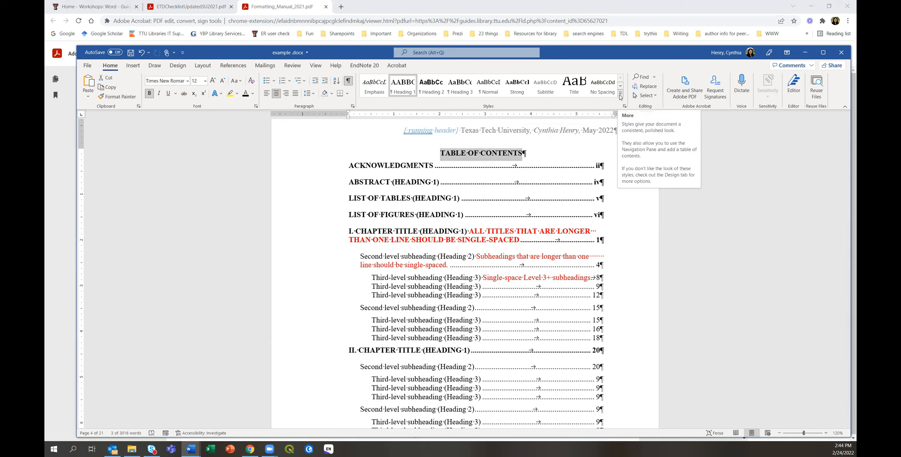
click(620, 96)
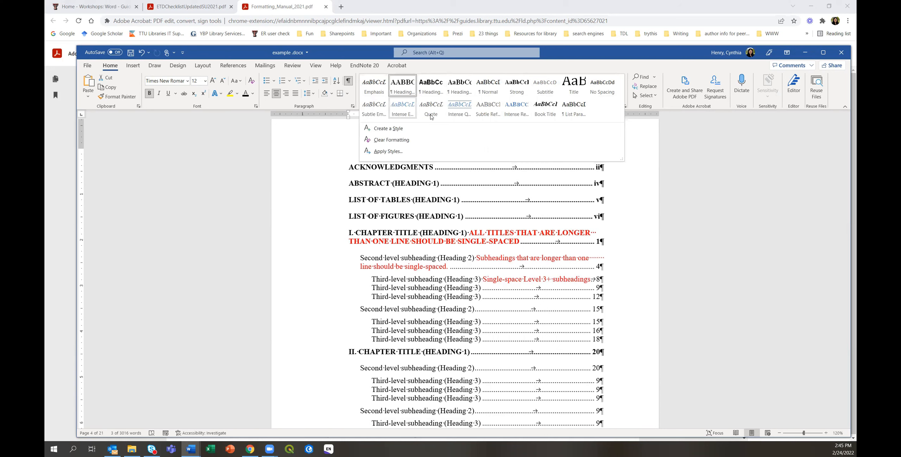
click(688, 133)
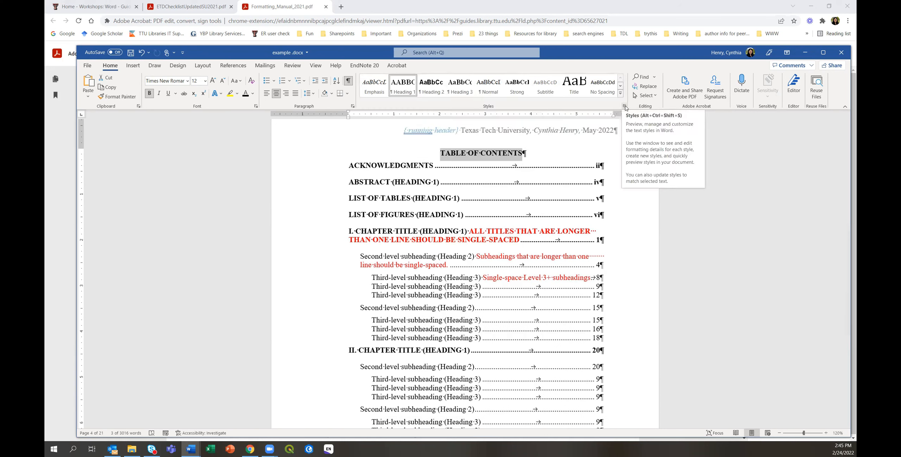
click(625, 107)
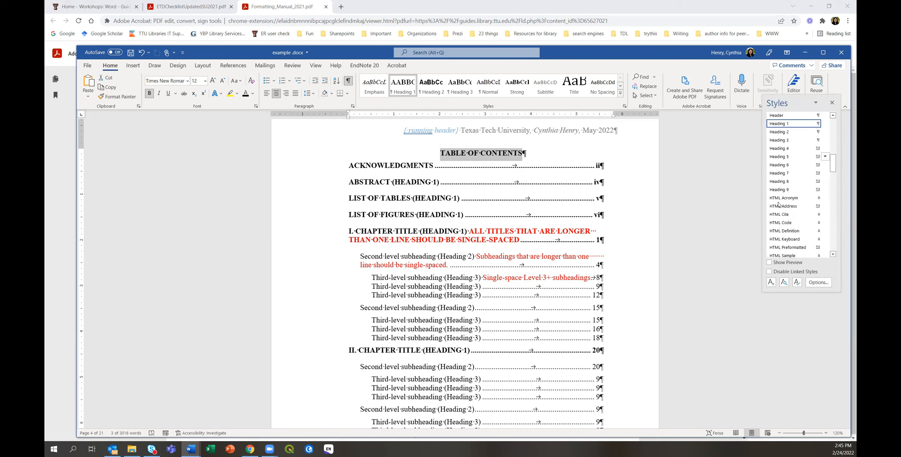
mouse_move(792, 157)
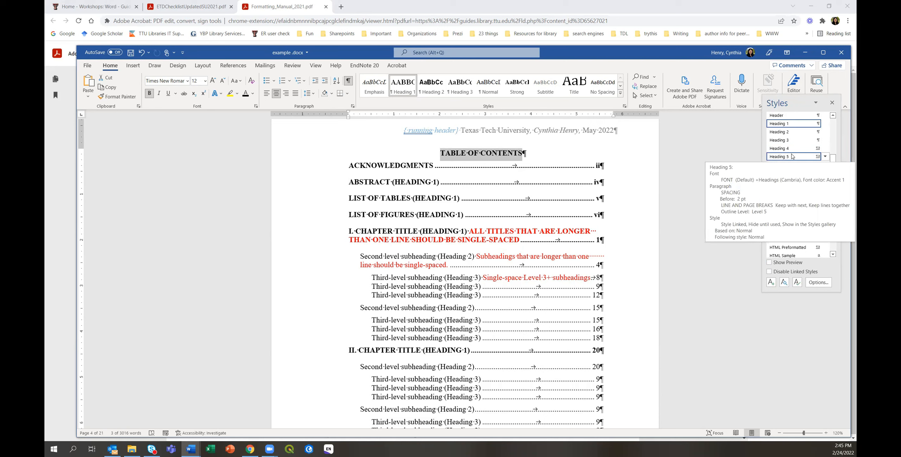
Step: Apply the TOC Heading style to the table of contents title
click(735, 309)
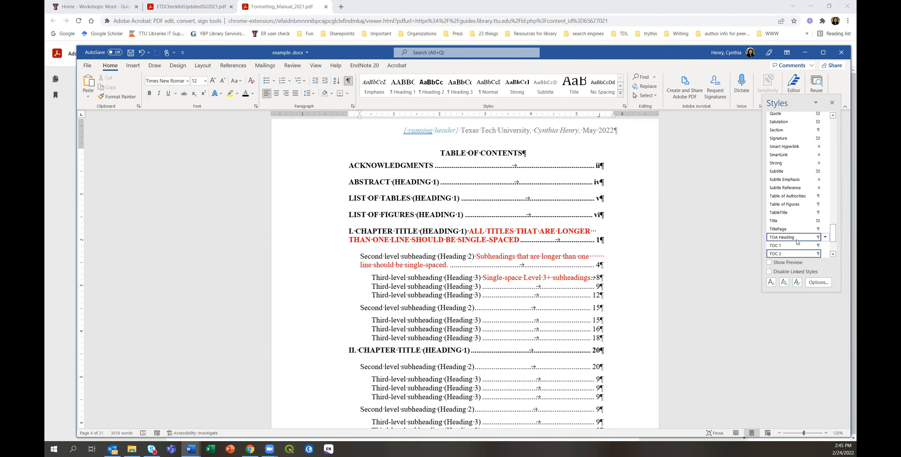
scroll(797, 241, down, 2)
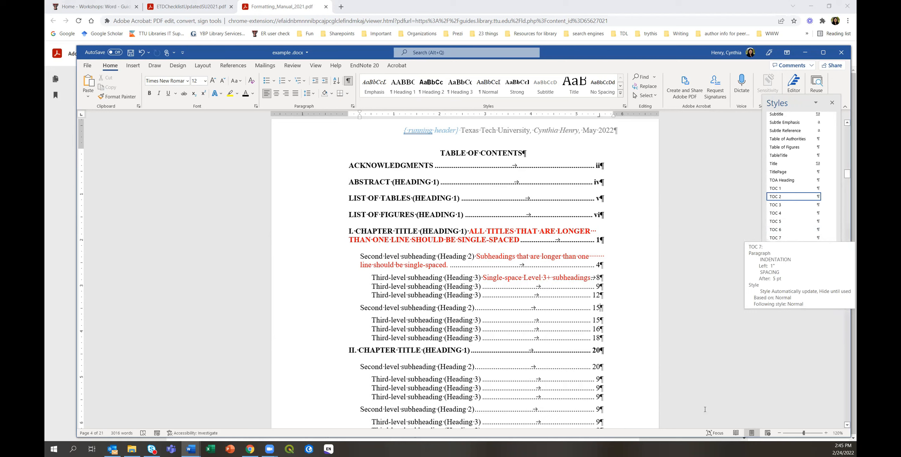
scroll(797, 236, down, 1)
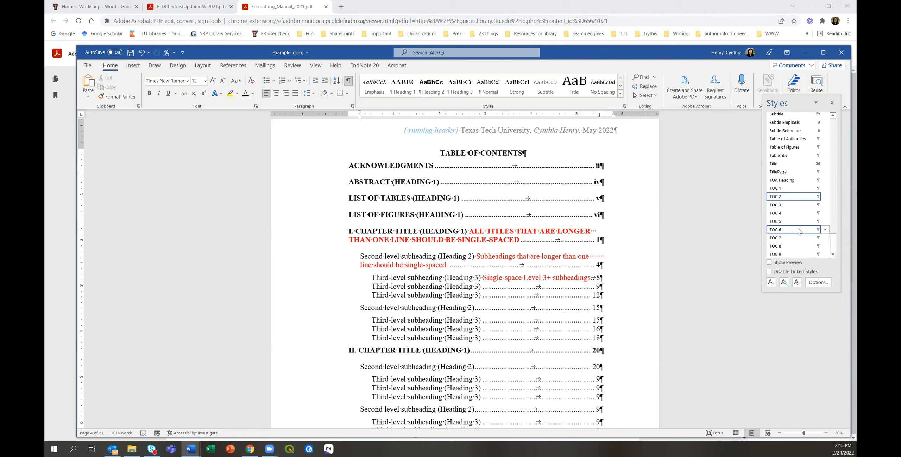
click(826, 246)
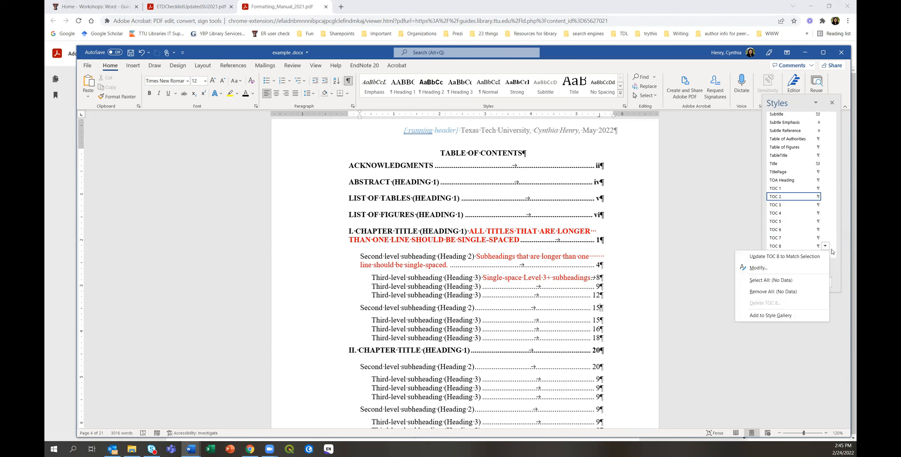
click(710, 287)
drag(835, 243, 837, 250)
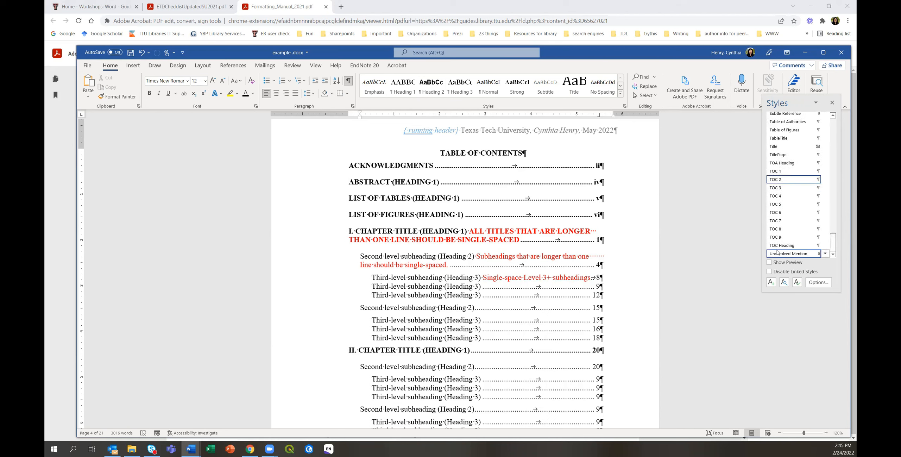
mouse_move(776, 248)
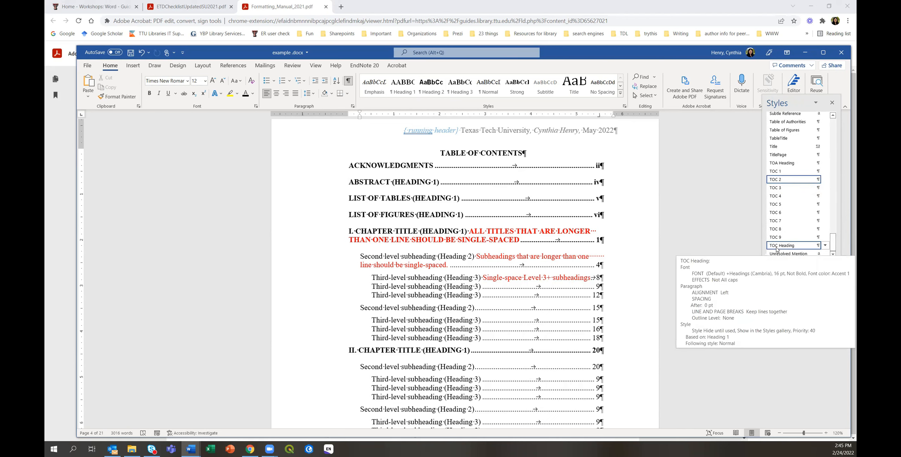
drag(440, 154, 522, 153)
drag(834, 162, 831, 250)
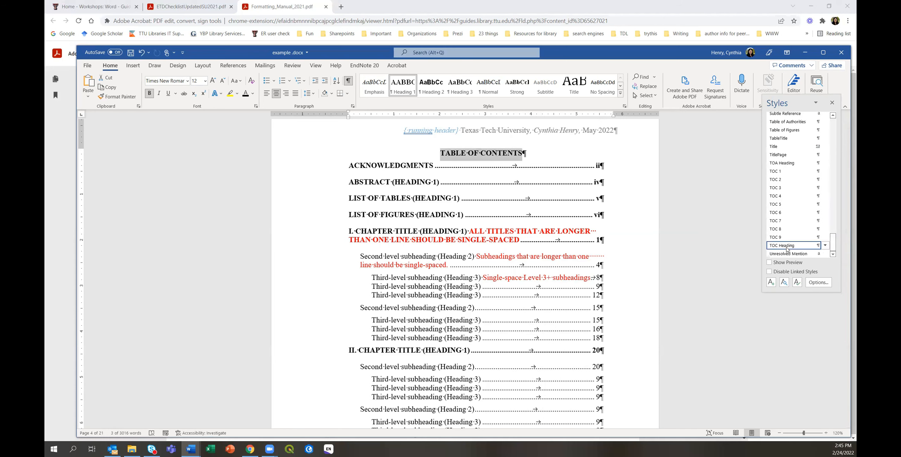
click(787, 245)
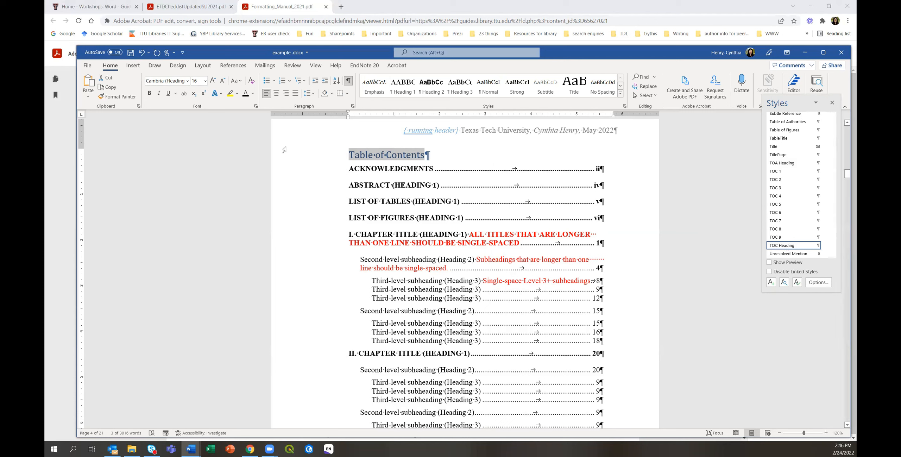
Step: Make the table of contents title black and bold
click(246, 96)
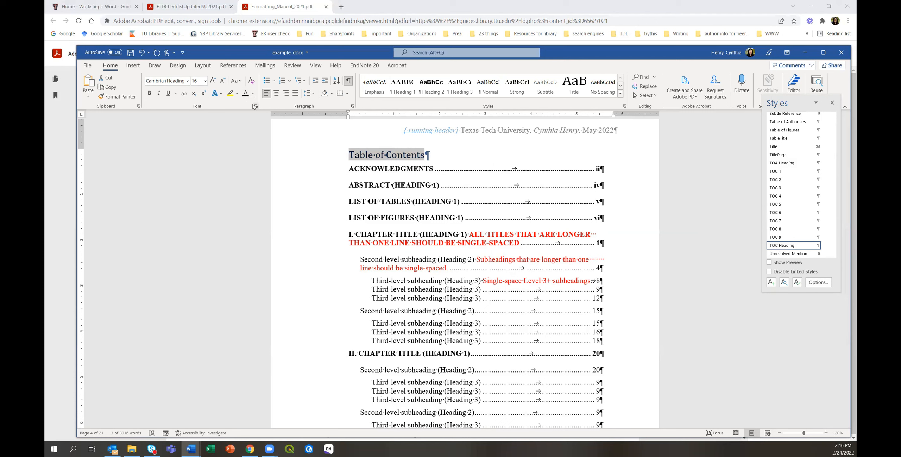
click(149, 95)
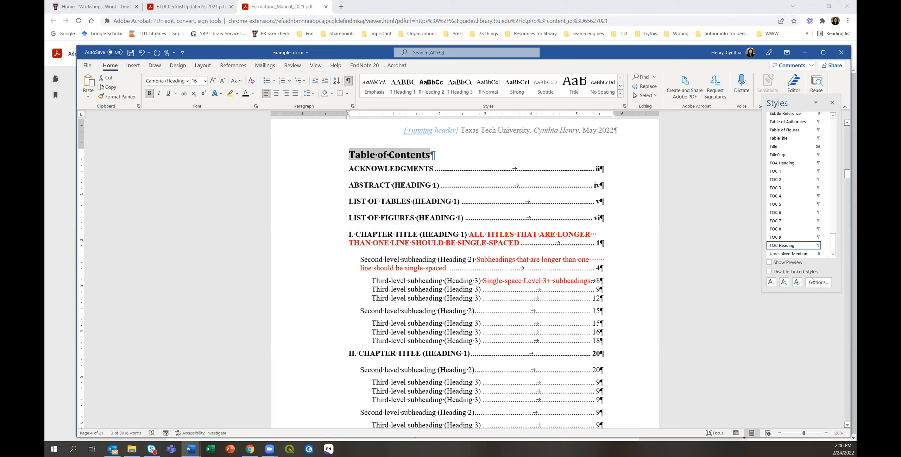
mouse_move(794, 249)
click(364, 169)
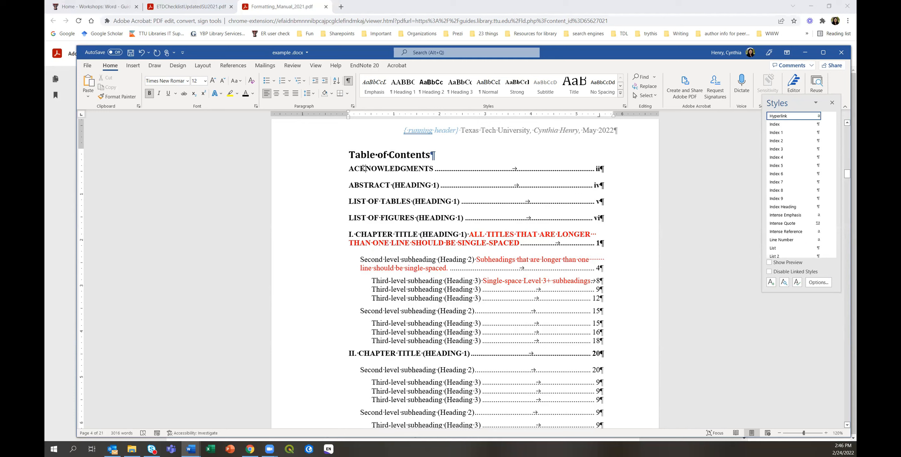
Step: Set the table of contents title to Times New Roman, 12 pt
drag(349, 154, 429, 155)
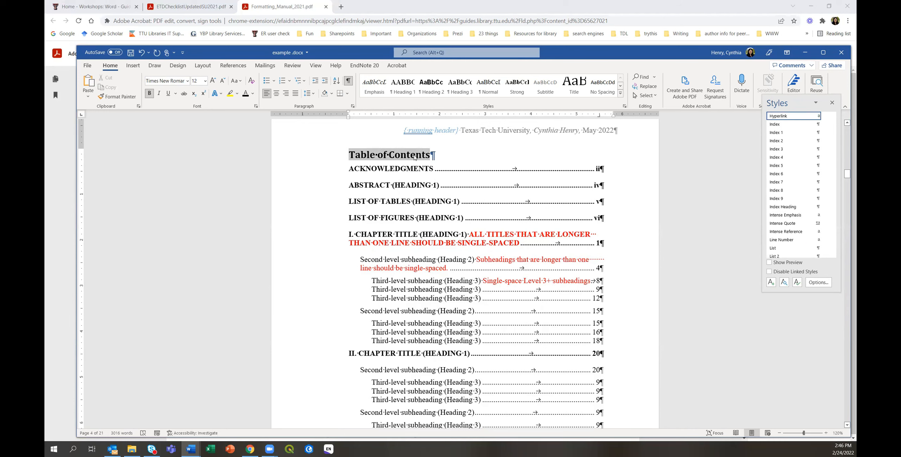
click(187, 82)
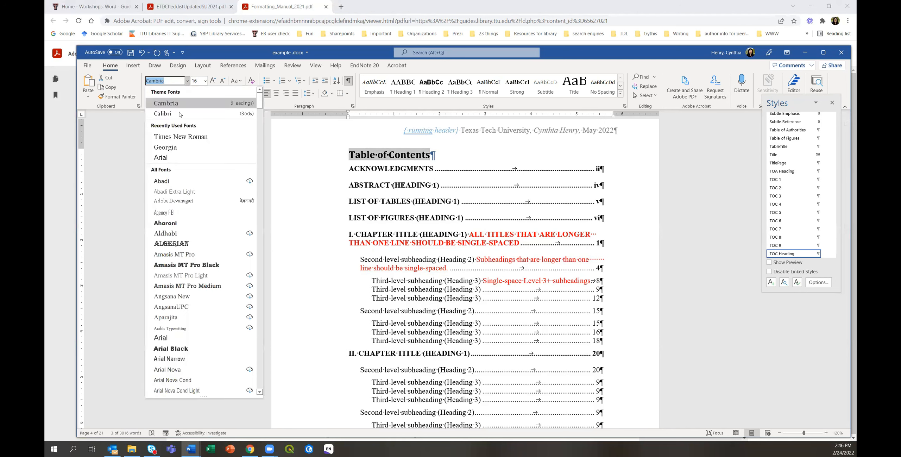
click(180, 137)
click(196, 81)
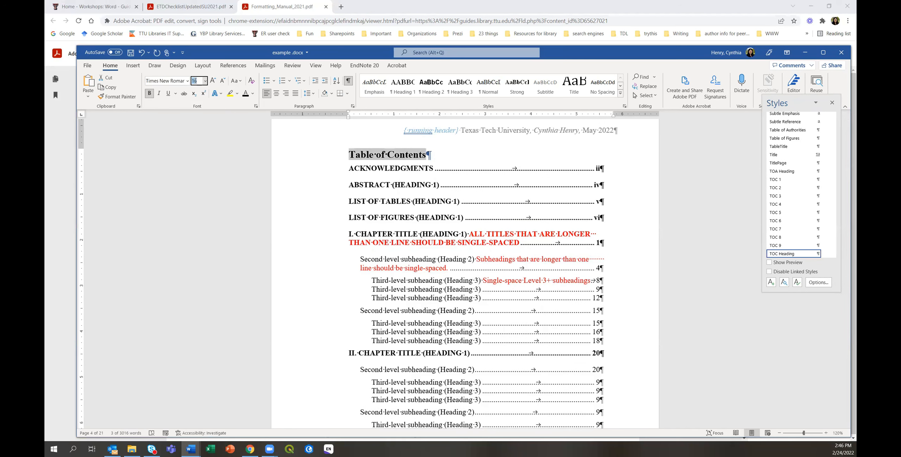
text(12)
key(Return)
click(601, 240)
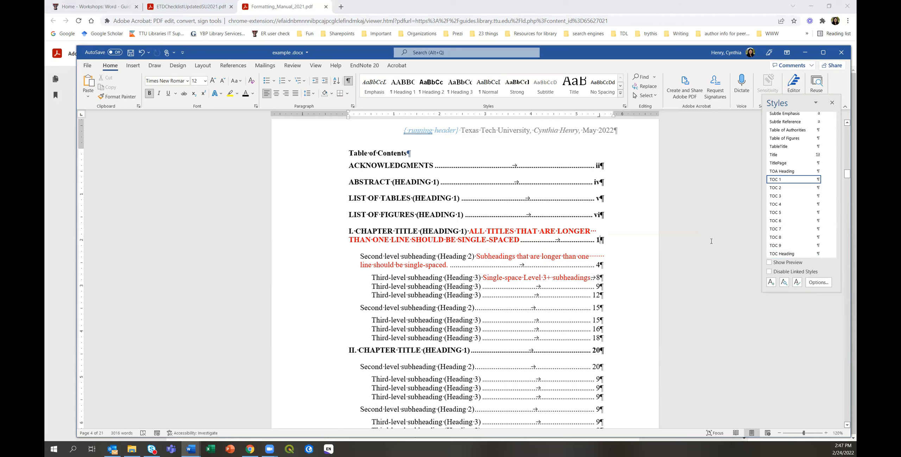
Step: Retype the table of contents title in capital letters as TABLE OF CONTENTS
click(348, 152)
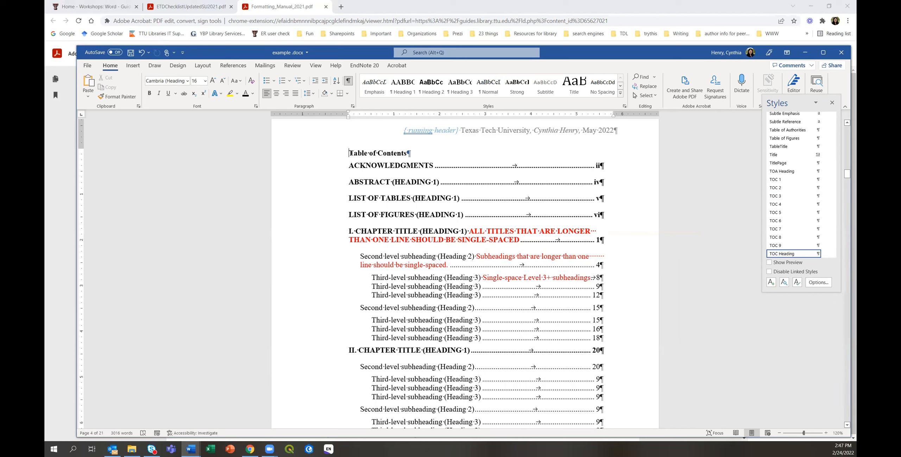
drag(349, 152, 399, 156)
click(353, 151)
text(ABLE OF)
key(Delete)
key(Delete)
key(Delete)
key(Delete)
key(Delete)
key(Delete)
key(Delete)
key(Delete)
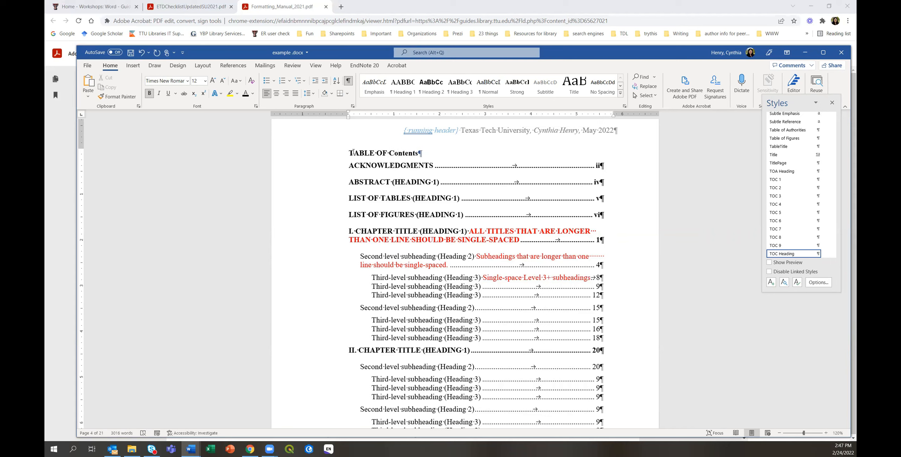
text(o)
key(BackSpace)
text(ONTENTS)
key(Delete)
key(Delete)
key(Delete)
key(Delete)
key(Delete)
key(Delete)
key(Delete)
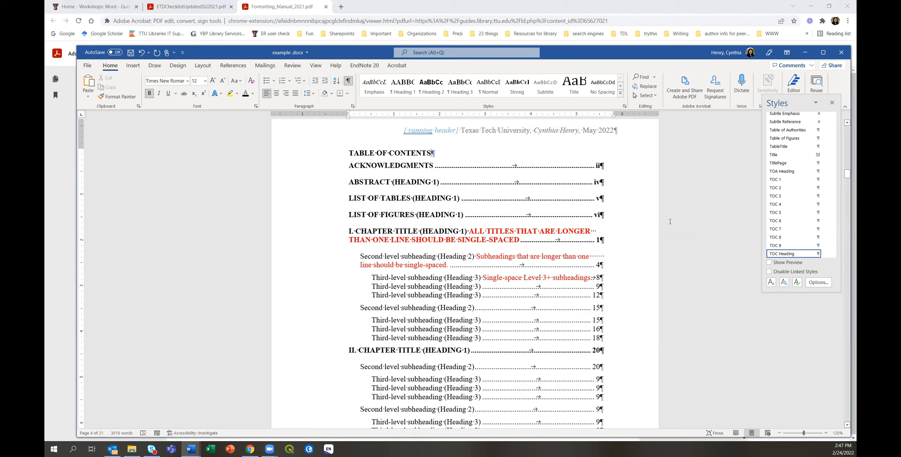
Step: Close the list of styles and center the TABLE OF CONTENTS title
click(685, 207)
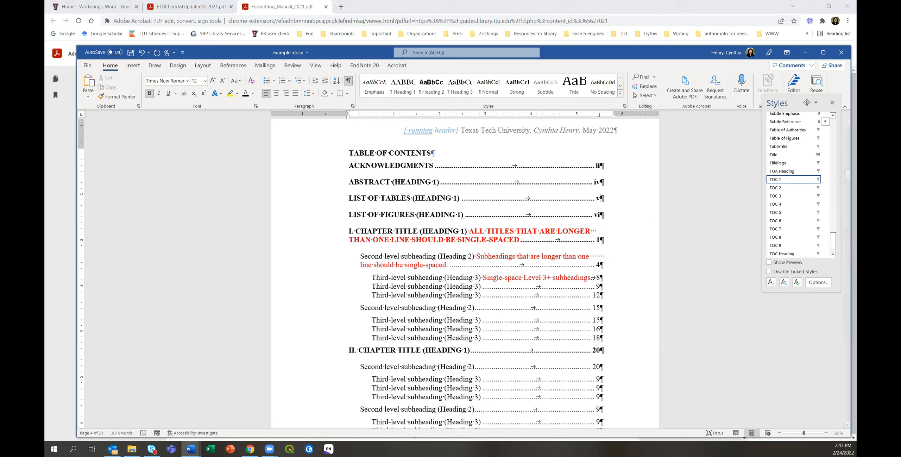
click(832, 102)
click(276, 93)
click(203, 65)
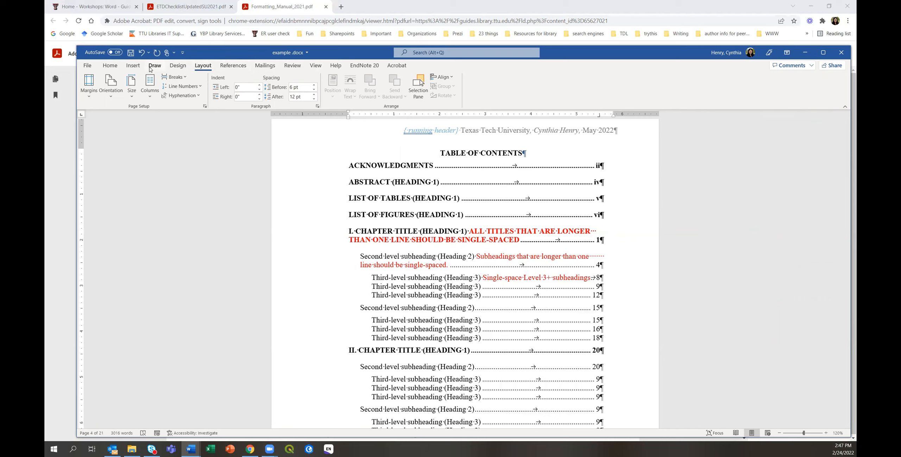
click(133, 66)
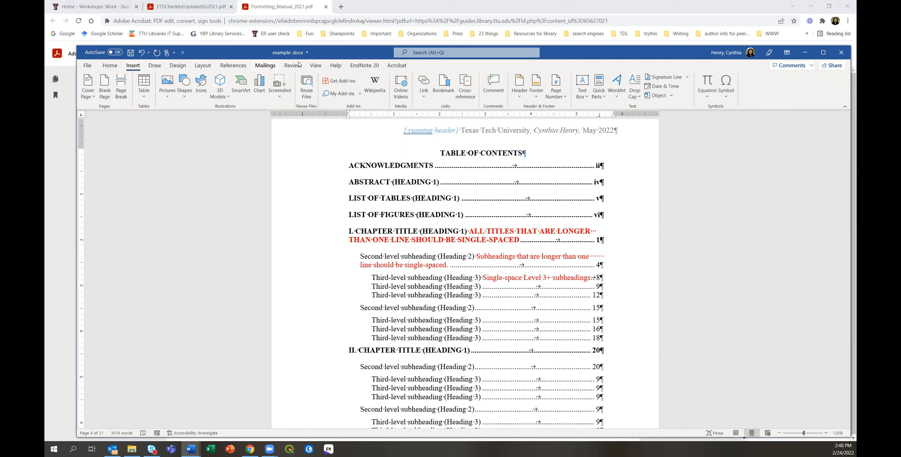
click(315, 67)
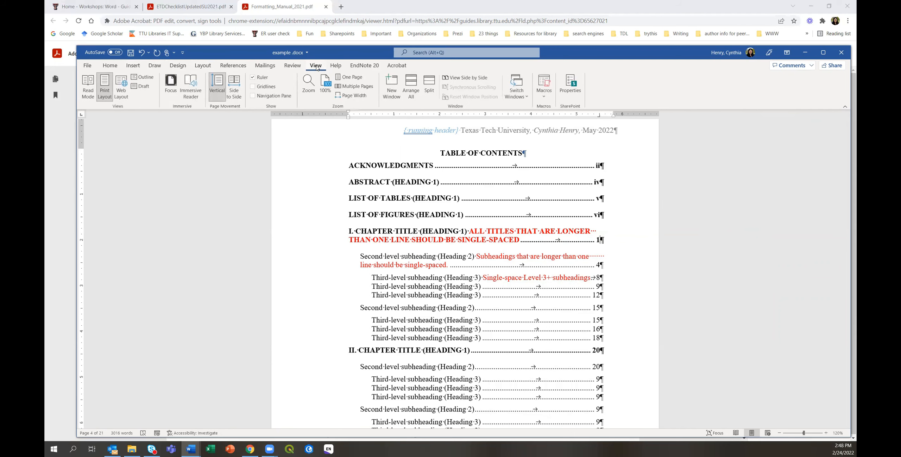
Step: Update the thesis document's table of contents including its entries, and undo and redo the update to compare both versions
click(236, 67)
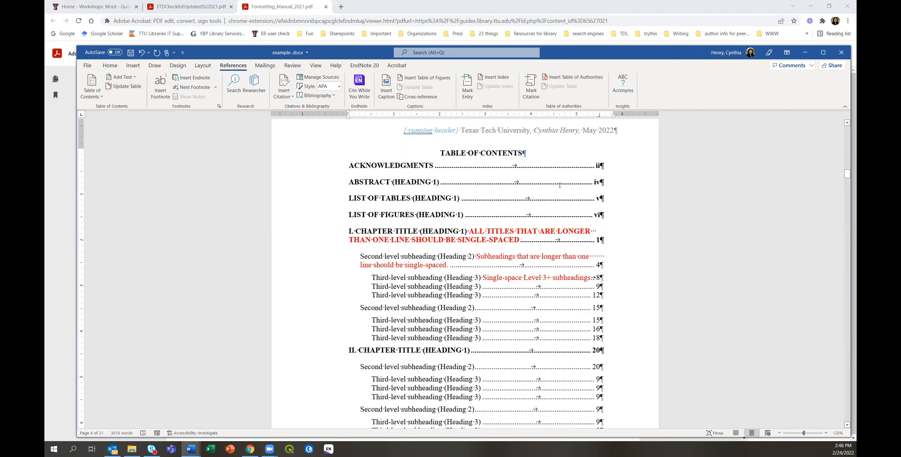
click(139, 87)
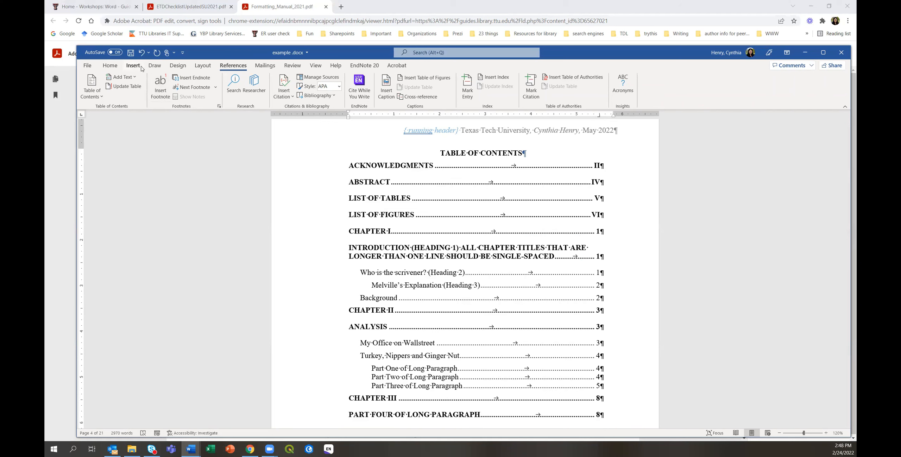
click(141, 53)
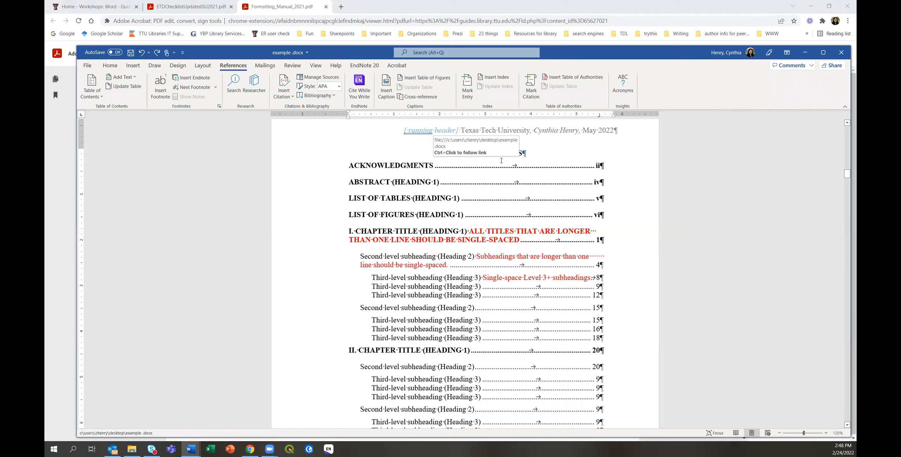
click(157, 52)
Step: Examine the CHAPTER I, LIST OF FIGURES and ABSTRACT entries and the Roman page numbers in the table of contents
triple_click(386, 234)
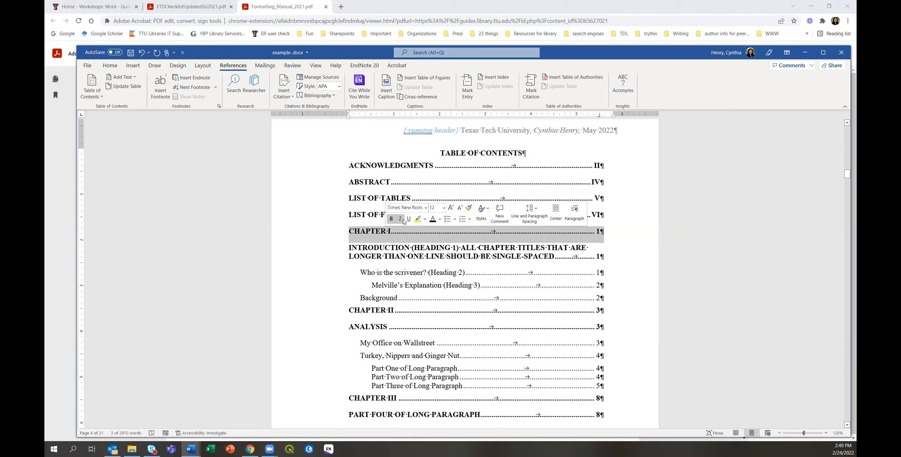
click(239, 216)
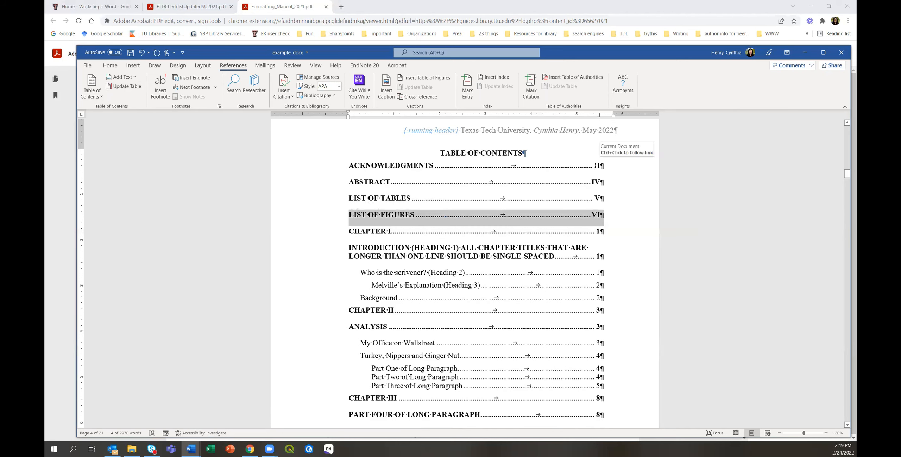
click(595, 182)
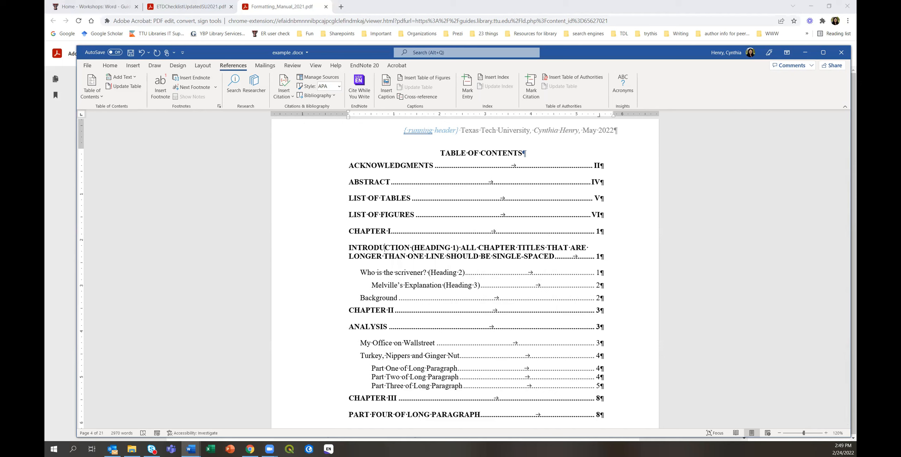
Step: Switch to Chrome, download the Front Matter template from the Graduate School's Thesis & Dissertation Forms page, and open it in Word
key(alt+Tab)
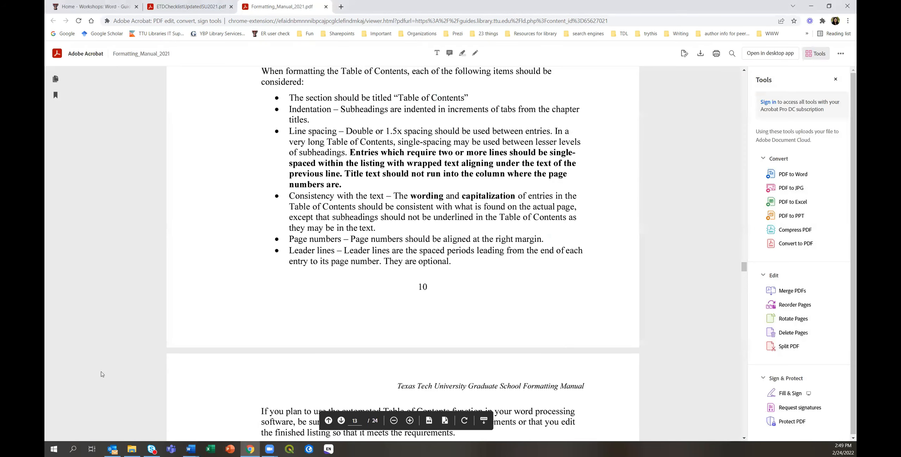
click(102, 5)
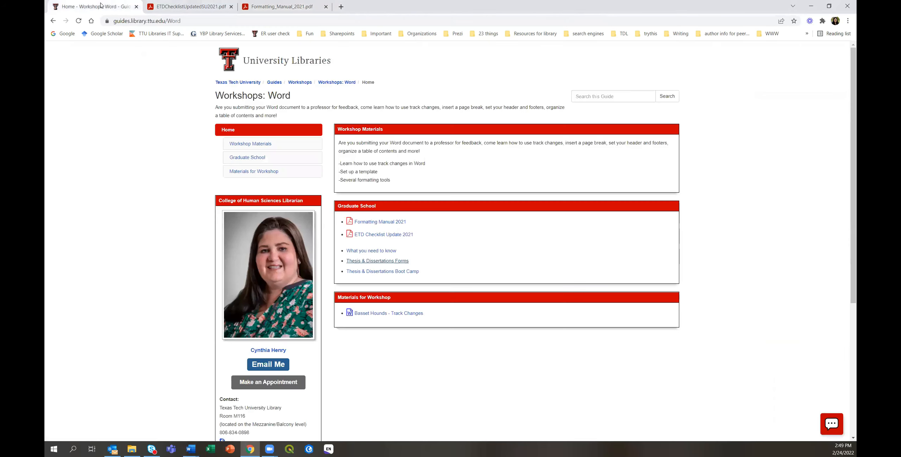
click(376, 261)
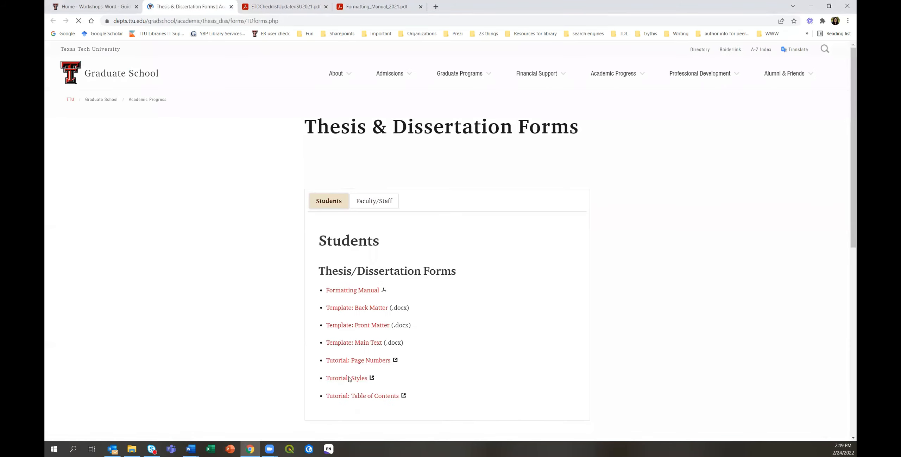
click(359, 326)
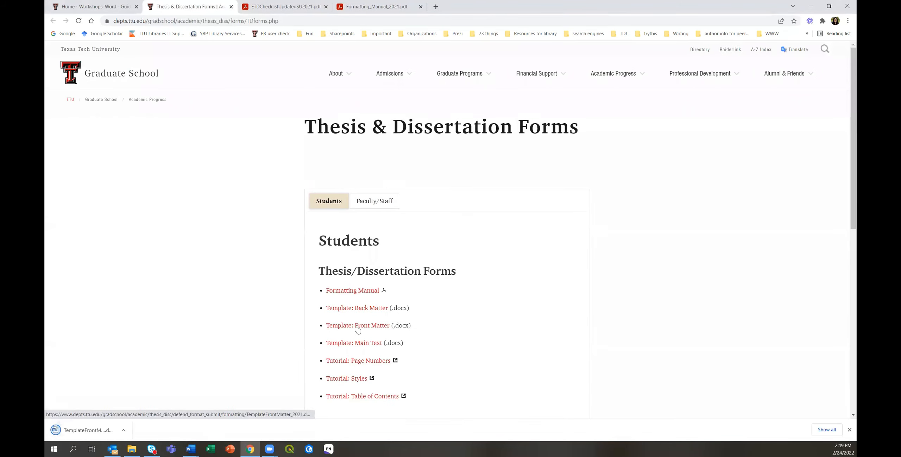
click(114, 428)
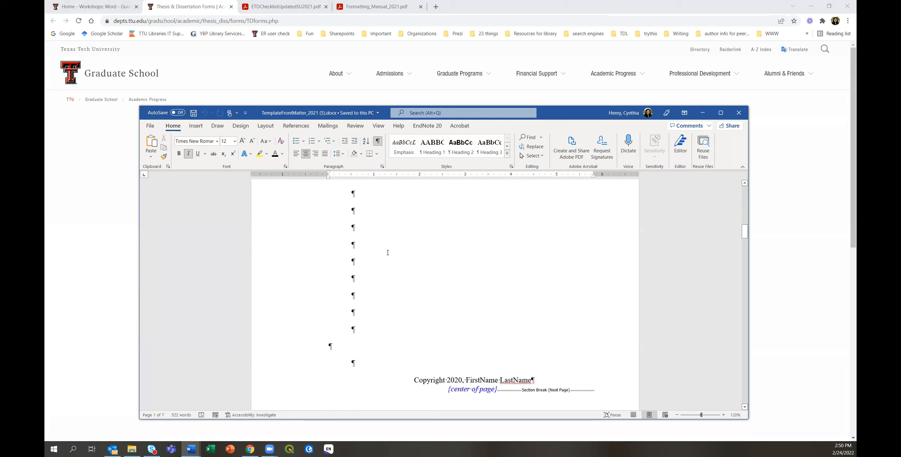
Step: Update the entire table of contents in the front matter template
scroll(388, 252, down, 10)
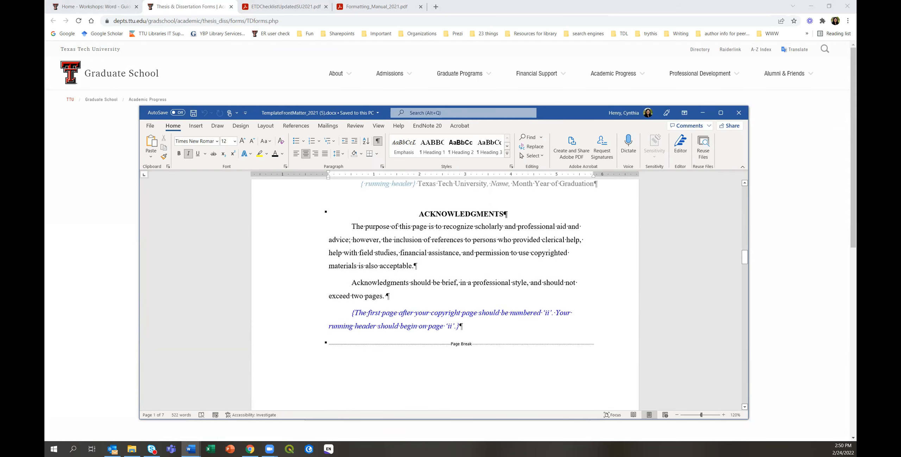
scroll(387, 252, down, 10)
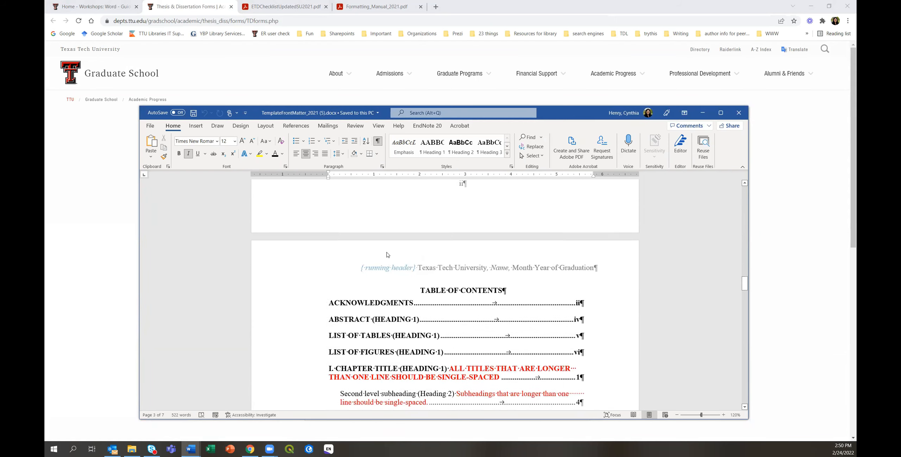
scroll(387, 252, down, 4)
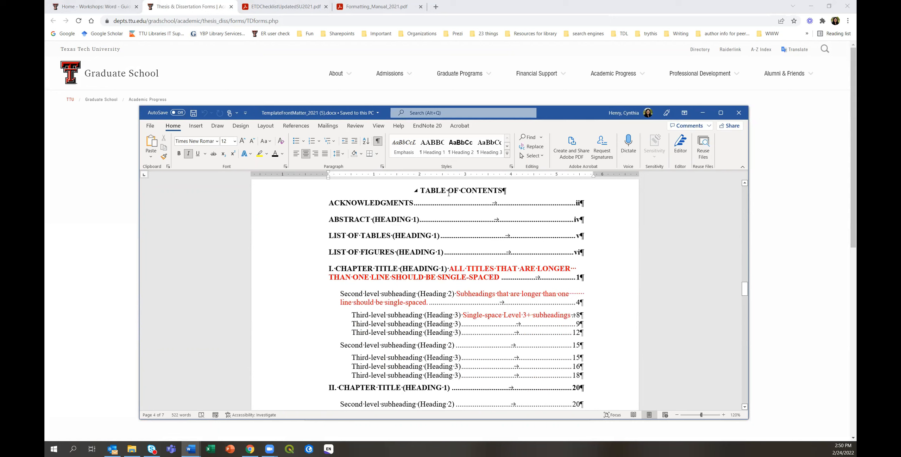
click(296, 125)
click(186, 147)
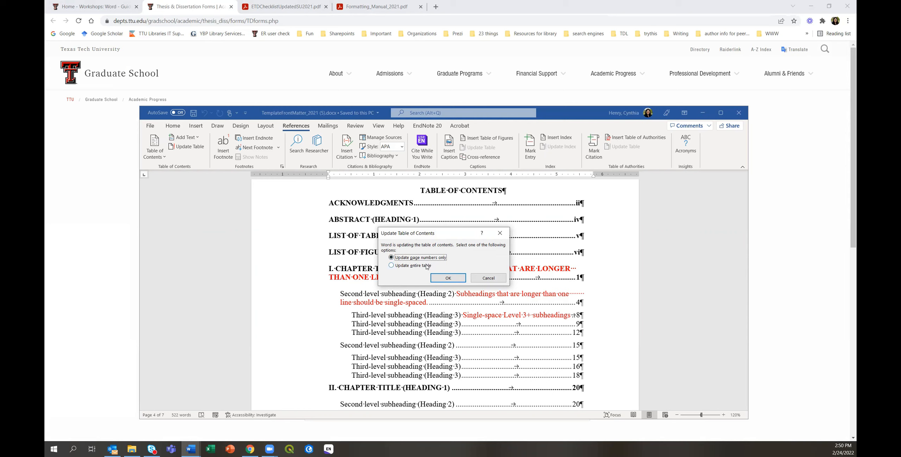
click(426, 267)
click(447, 277)
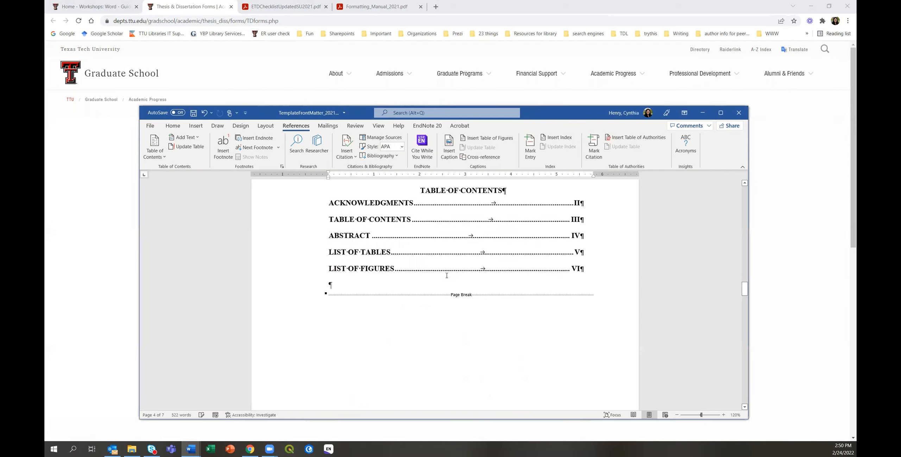
Step: Examine the TABLE OF CONTENTS entry in the template's table and check the style applied to the page title
scroll(389, 272, up, 1)
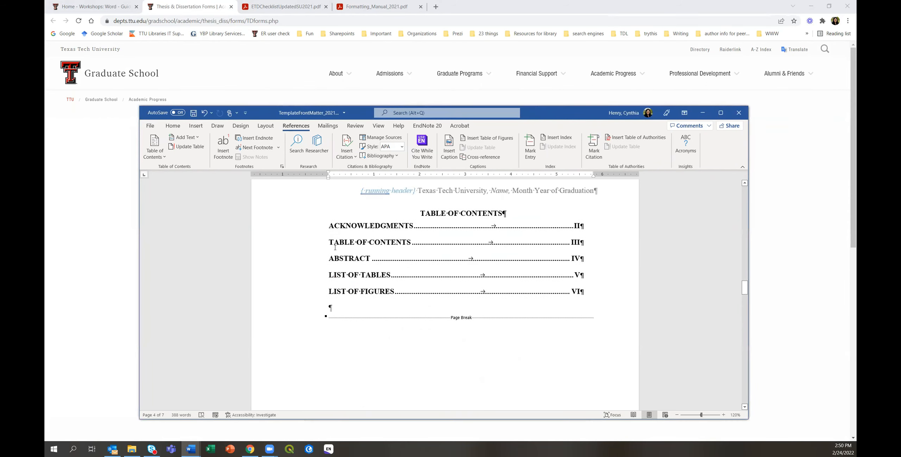
triple_click(402, 244)
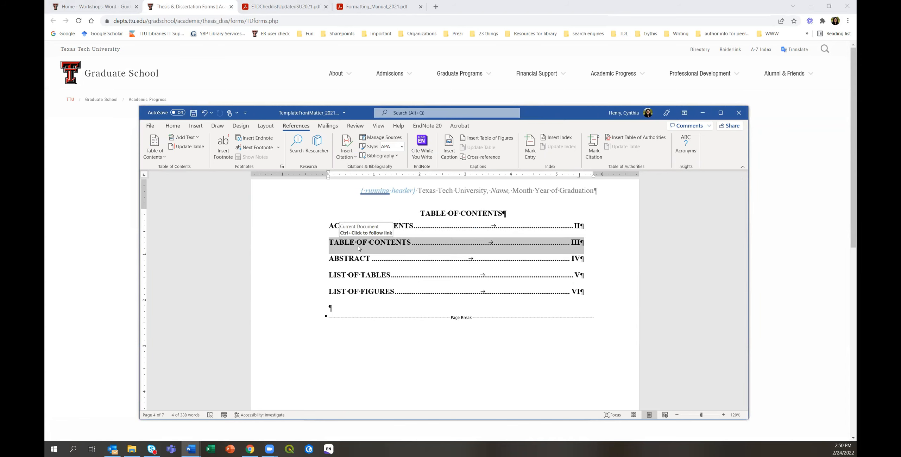
click(453, 214)
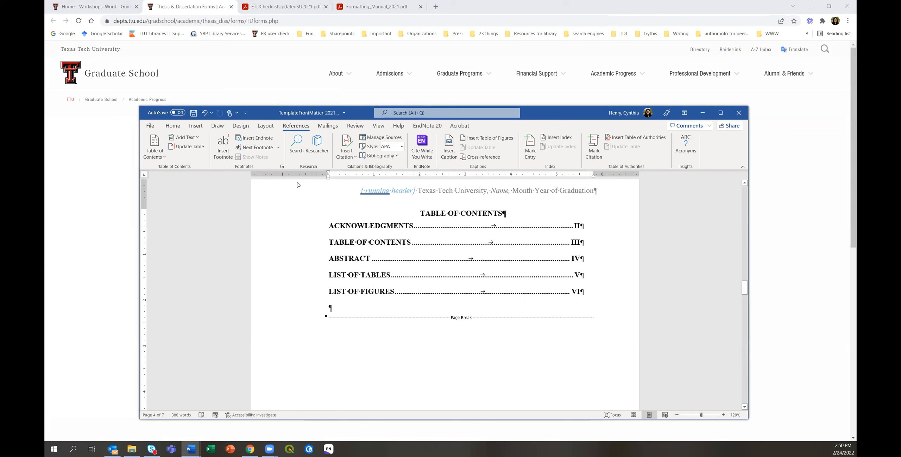
click(173, 126)
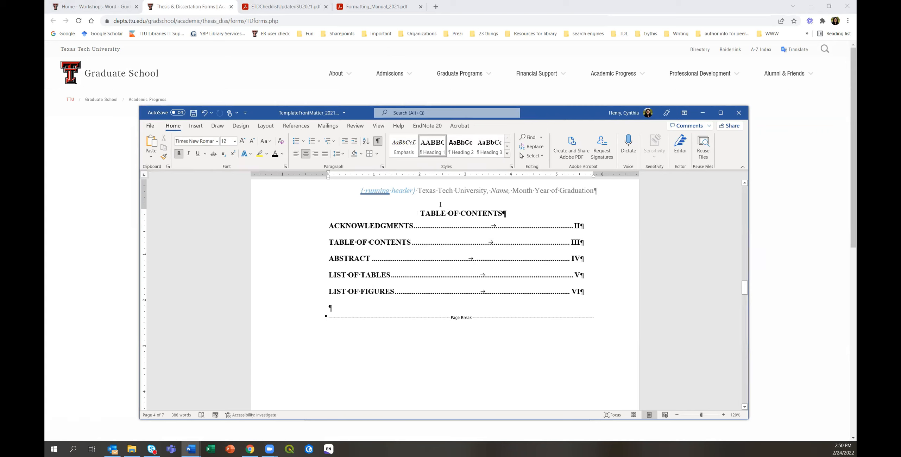
click(440, 216)
Step: Switch to example.docx to compare its table of contents, and return to the front matter template
click(190, 449)
click(232, 412)
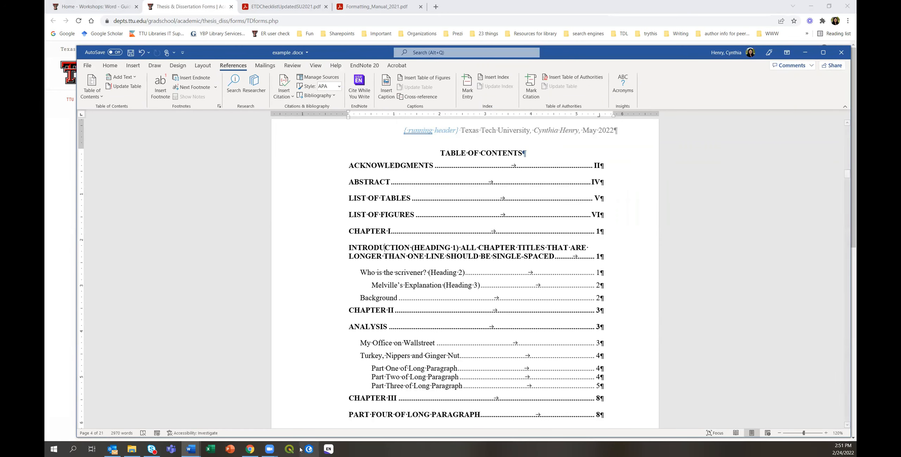
mouse_move(190, 449)
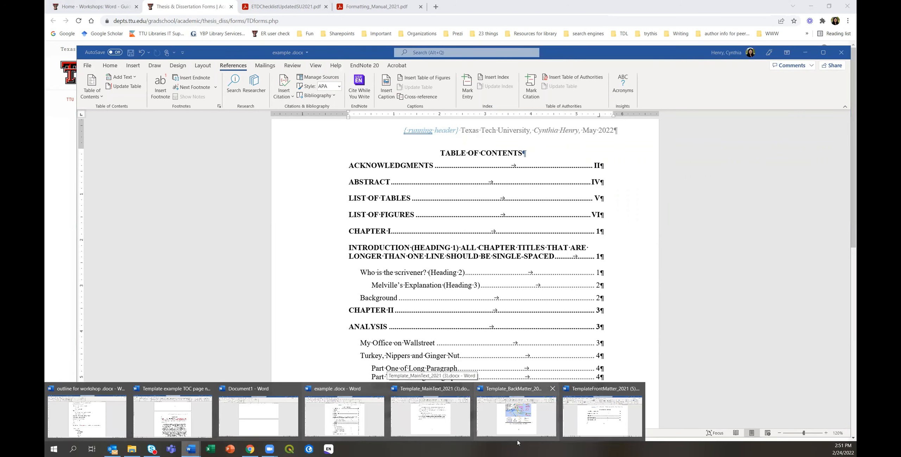
click(603, 415)
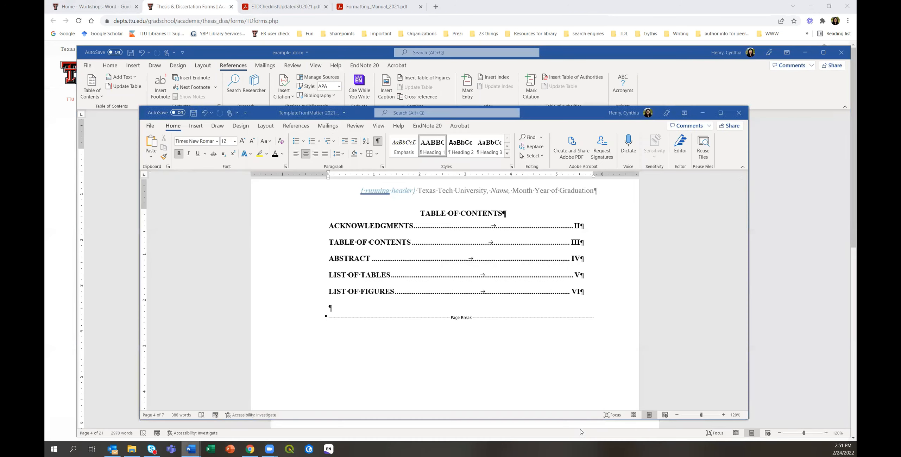
Step: Undo the table of contents update in the front matter template and go back to its table of contents page
click(204, 113)
click(204, 113)
scroll(487, 297, down, 1)
scroll(487, 297, down, 10)
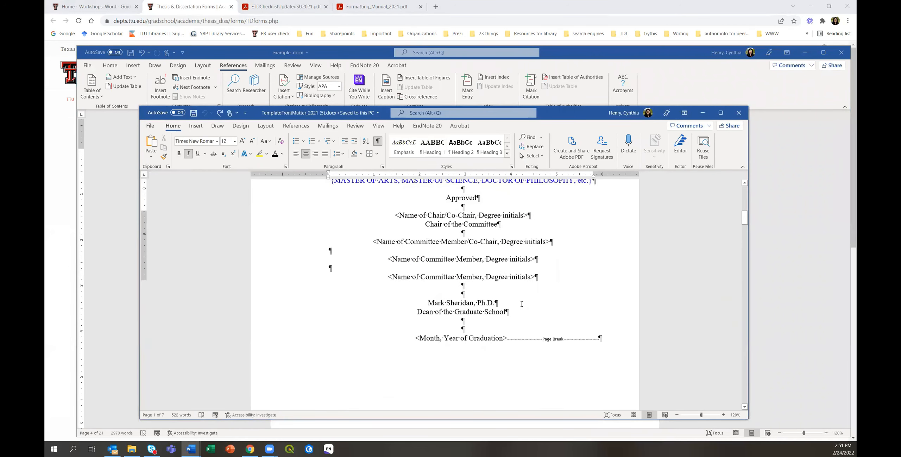
scroll(527, 300, down, 10)
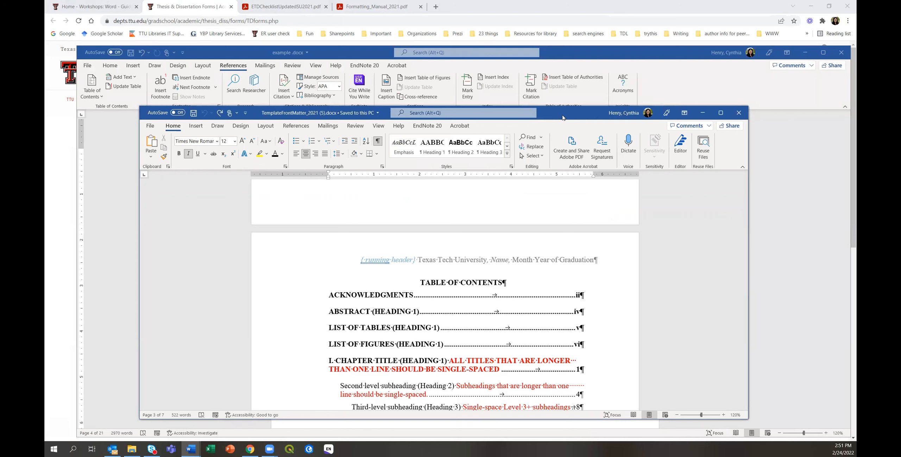
Step: Minimize the TemplateFrontMatter_2021 document and review the table of contents in example.docx
drag(562, 117, 610, 182)
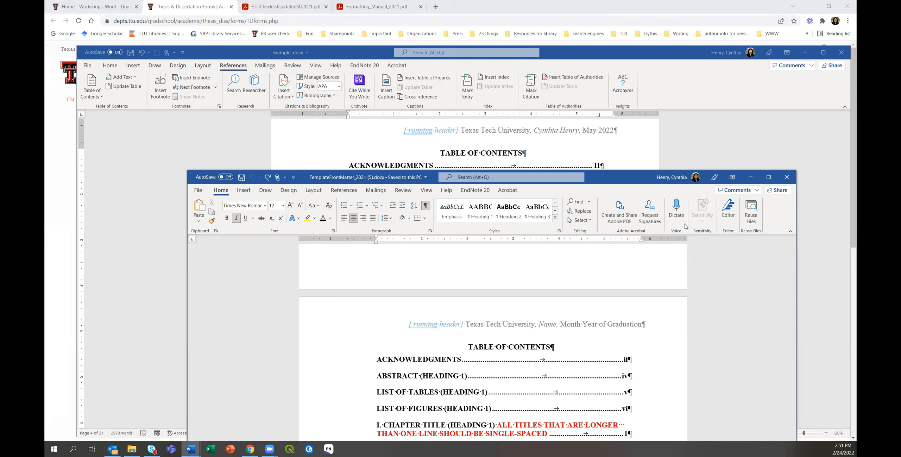
click(751, 178)
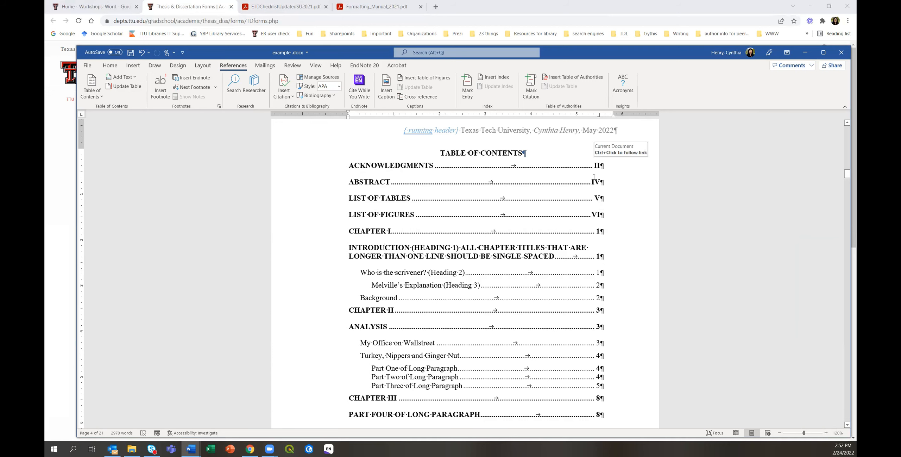
scroll(593, 177, down, 1)
scroll(571, 232, down, 6)
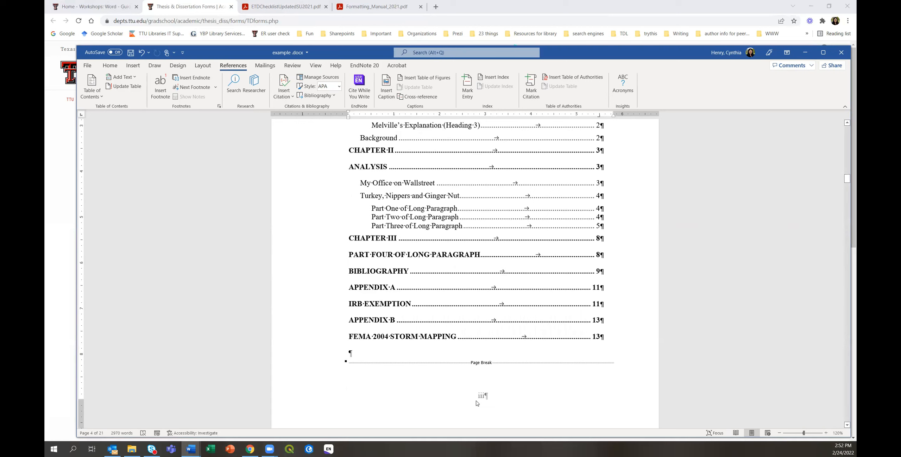
scroll(603, 171, up, 6)
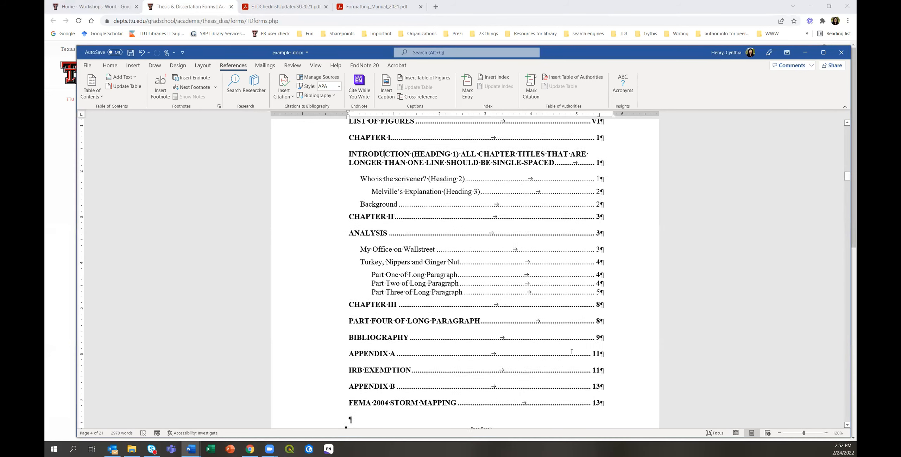
scroll(604, 170, up, 1)
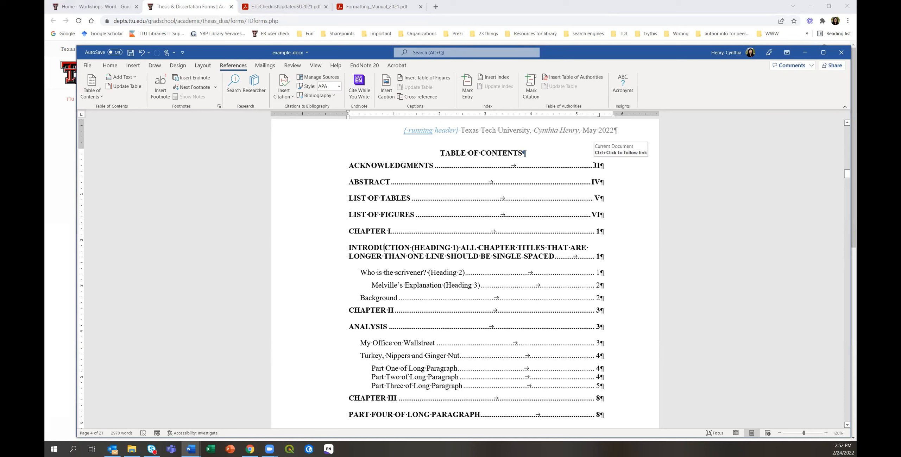
Step: Turn off the All caps effect for the page number of the ACKNOWLEDGMENTS entry in the table of contents
drag(594, 165, 600, 165)
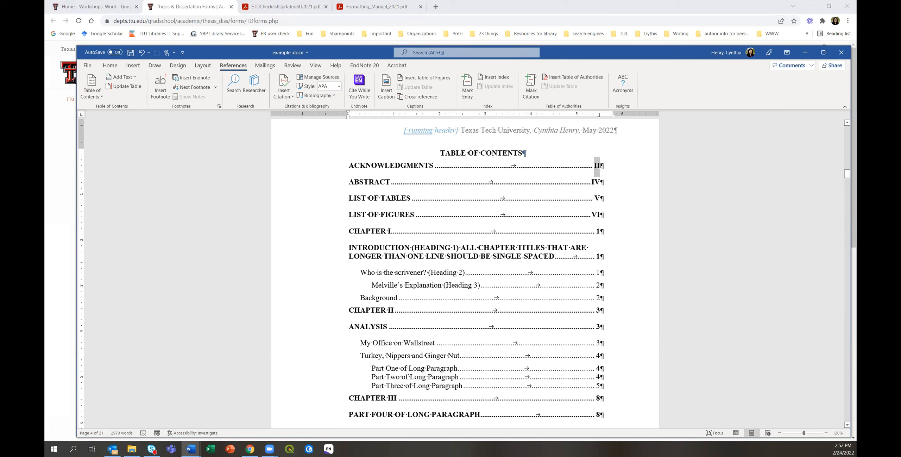
right_click(597, 168)
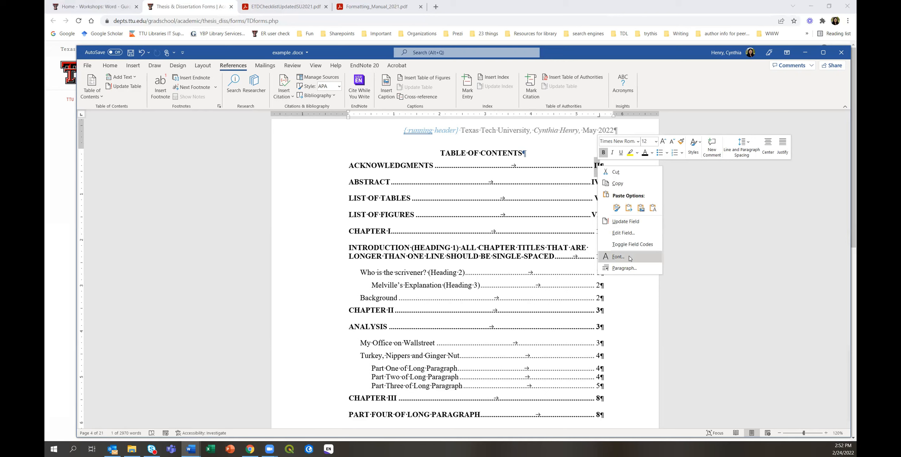
click(619, 257)
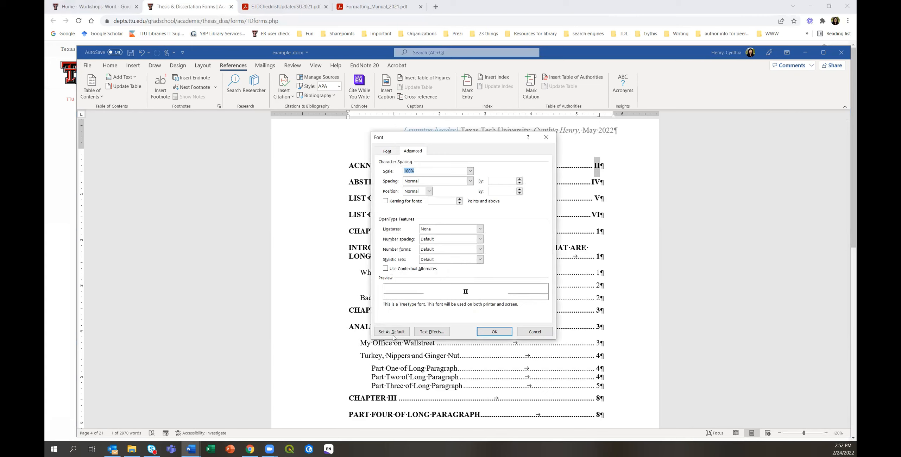
click(387, 151)
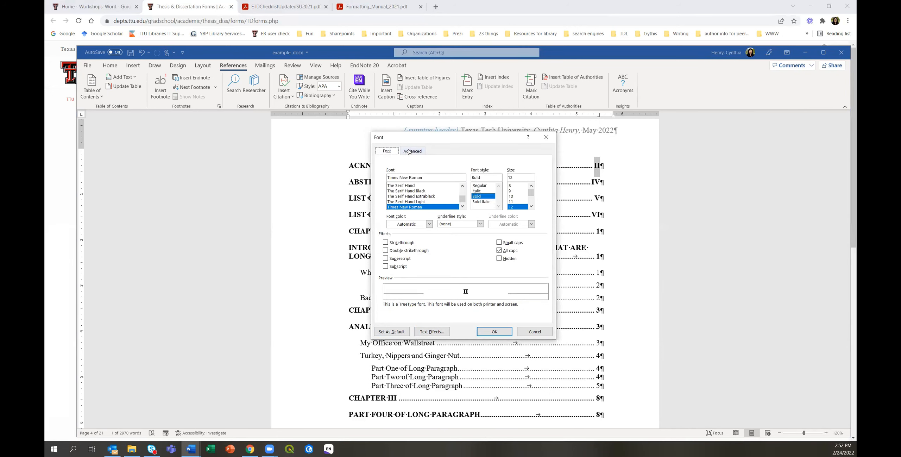
click(410, 152)
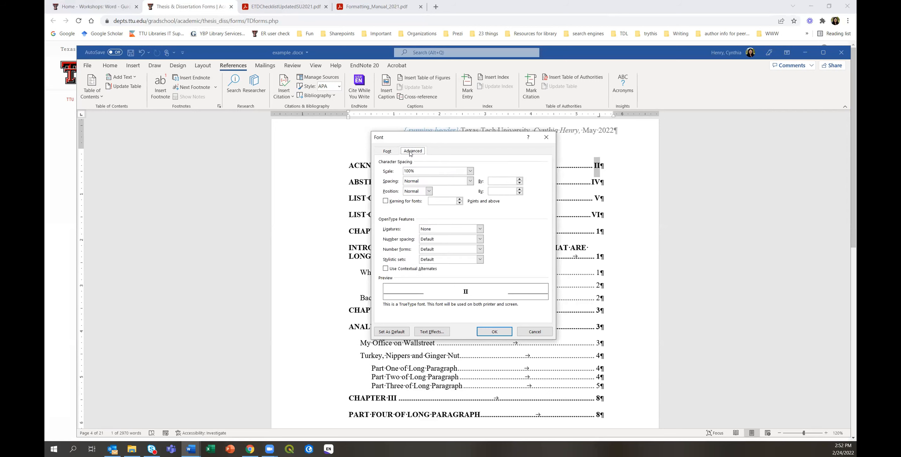
click(388, 154)
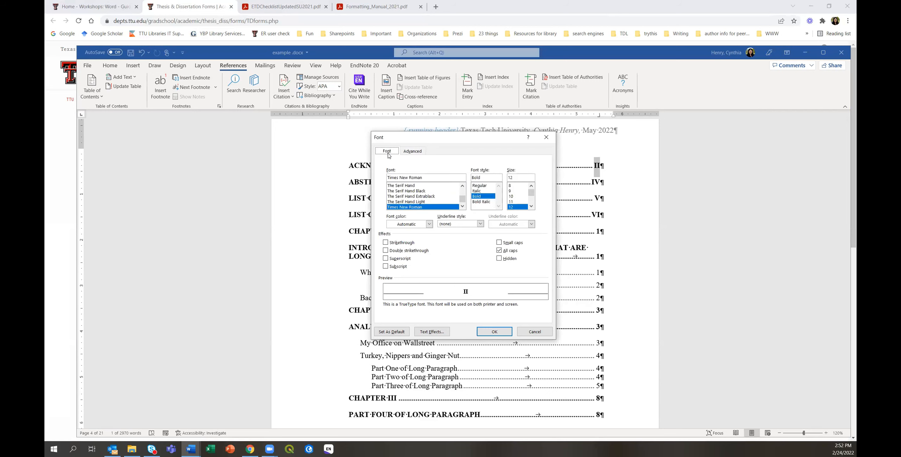
click(499, 251)
click(495, 331)
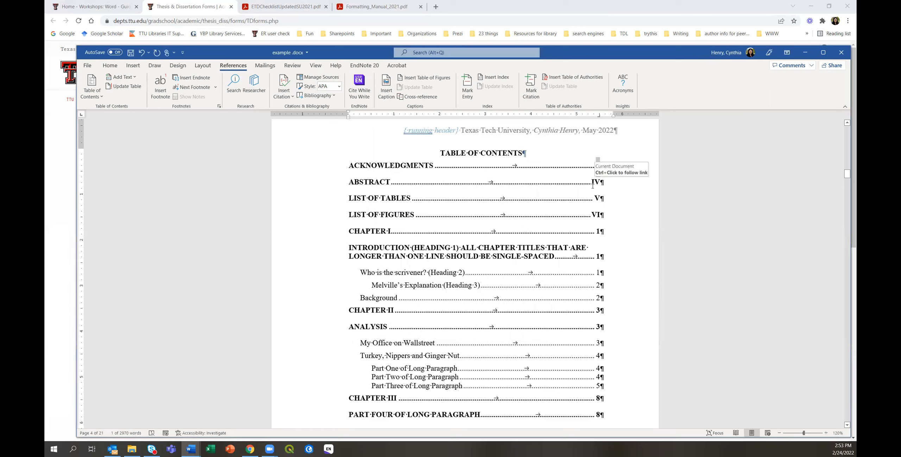
Step: Turn off All caps for the ABSTRACT entry's page number and update only the page numbers of the table of contents
click(598, 183)
right_click(598, 183)
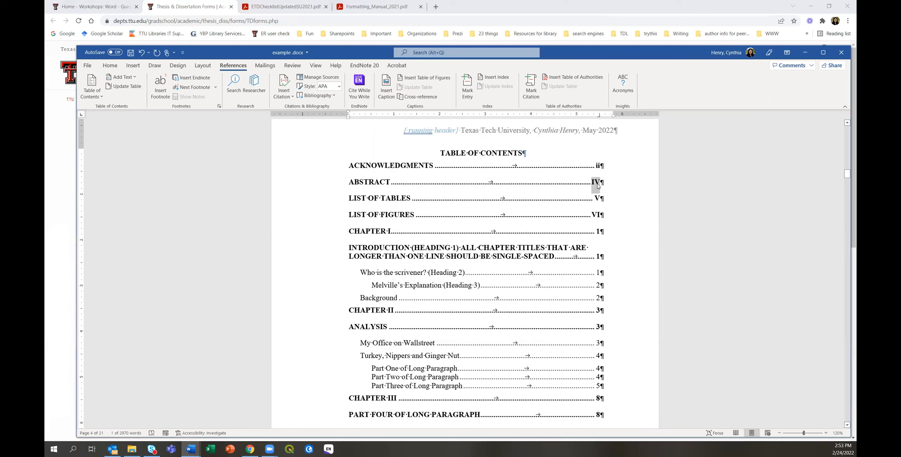
click(619, 274)
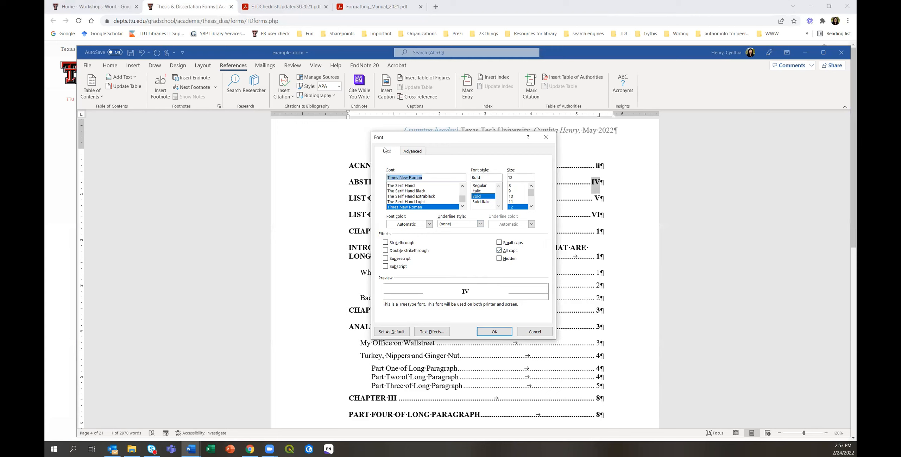
click(500, 250)
click(487, 335)
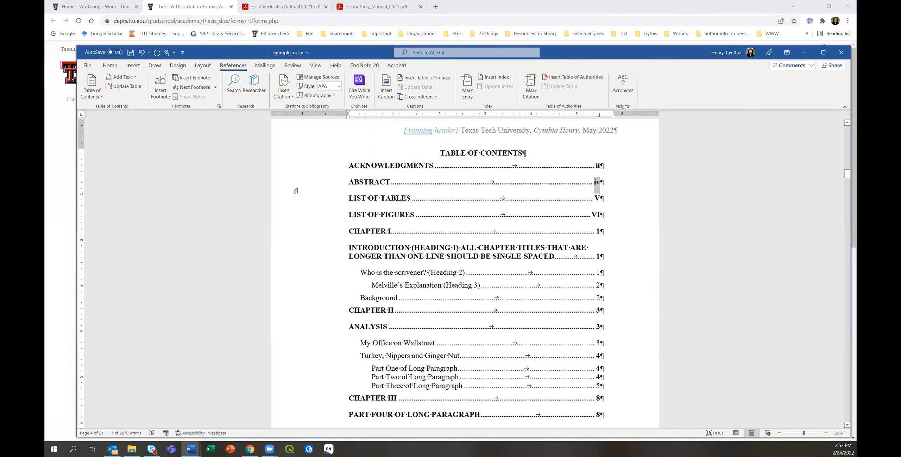
click(136, 88)
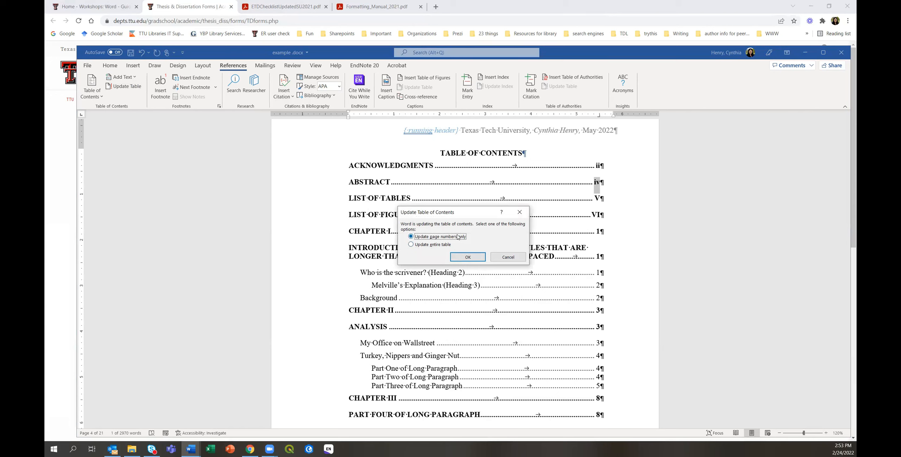
click(463, 256)
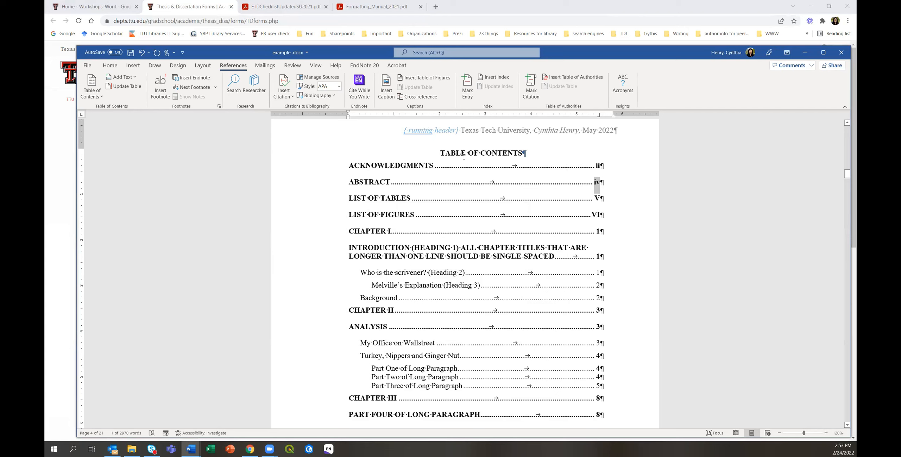
Step: Select the CHAPTER I heading on the first page of the chapter text
click(356, 231)
click(110, 66)
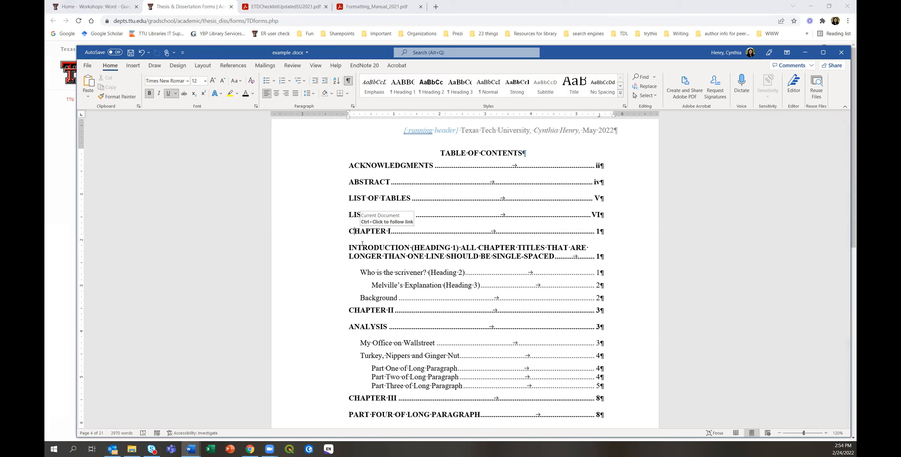
scroll(491, 258, down, 1)
scroll(491, 258, down, 10)
scroll(551, 321, down, 14)
scroll(550, 321, down, 10)
scroll(551, 321, down, 12)
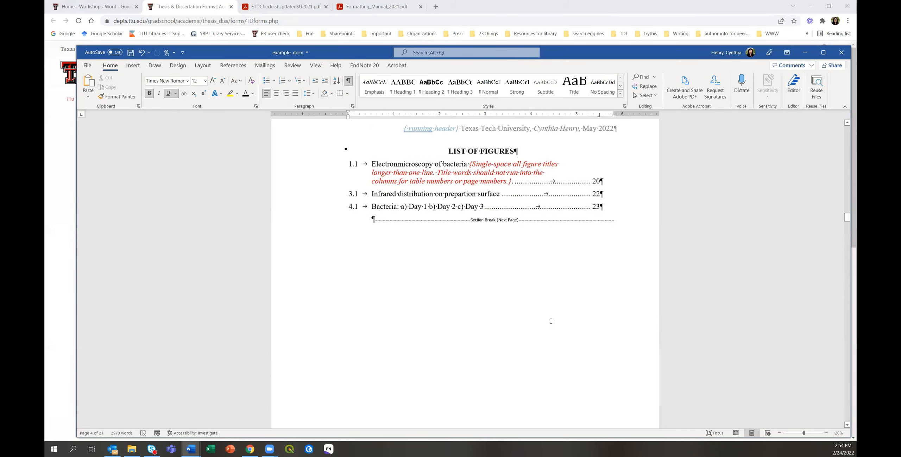
scroll(551, 321, up, 10)
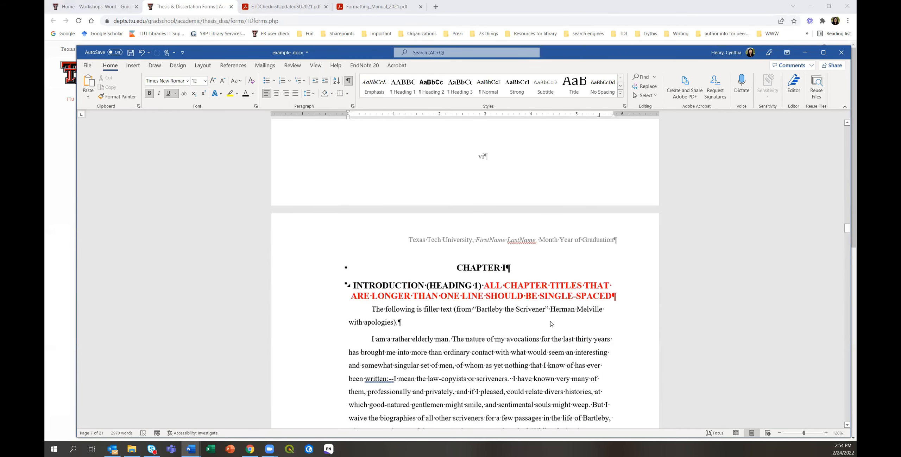
scroll(551, 320, up, 1)
scroll(551, 320, down, 6)
click(478, 321)
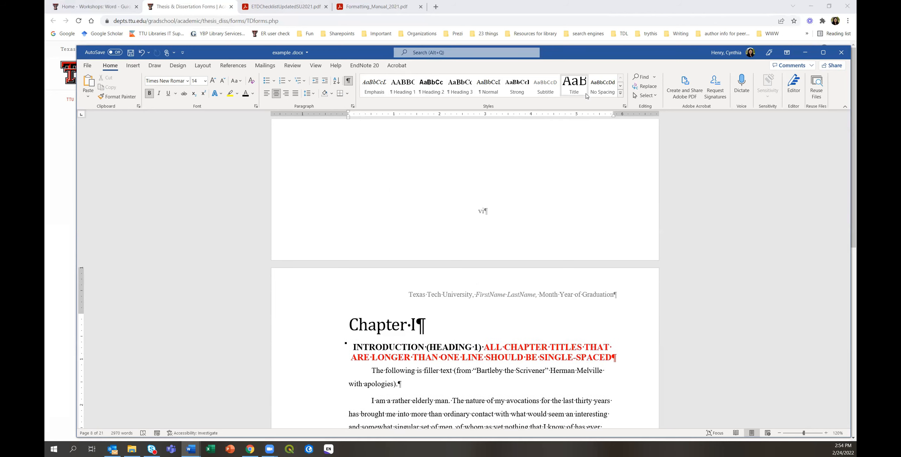
key(Home)
drag(477, 322, 511, 323)
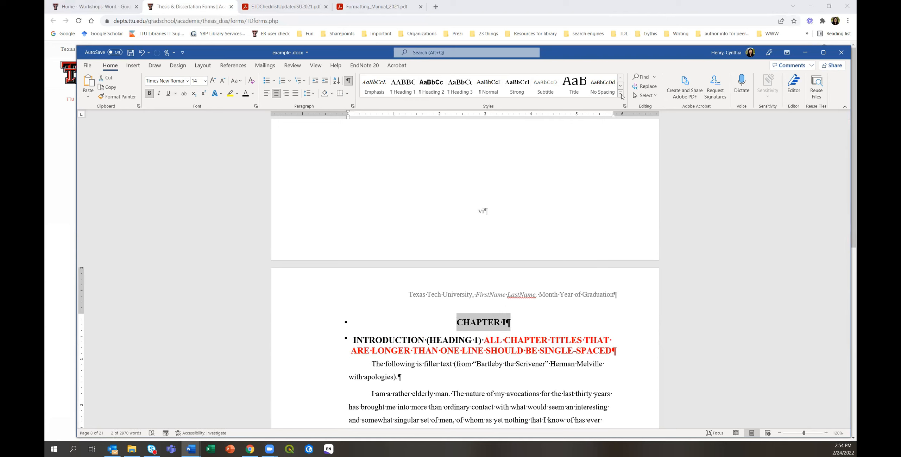
Step: Display the full list of document styles and locate chapterHeading in it
click(620, 93)
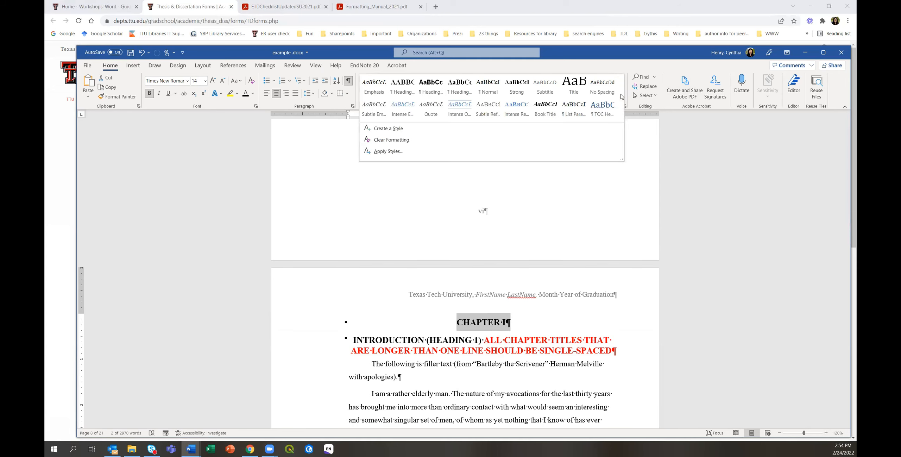
click(670, 120)
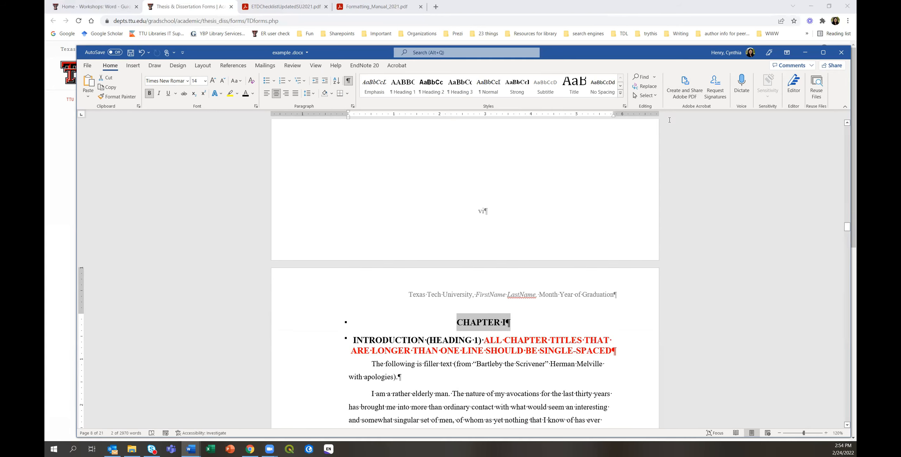
click(625, 106)
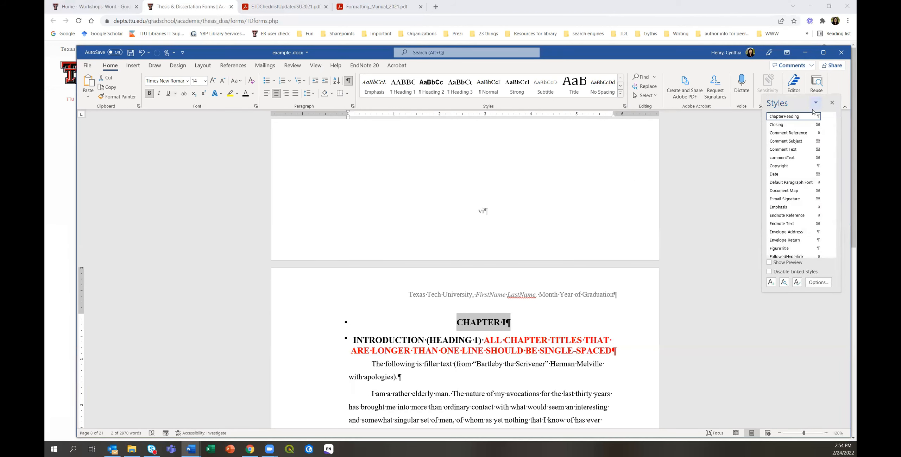
click(802, 118)
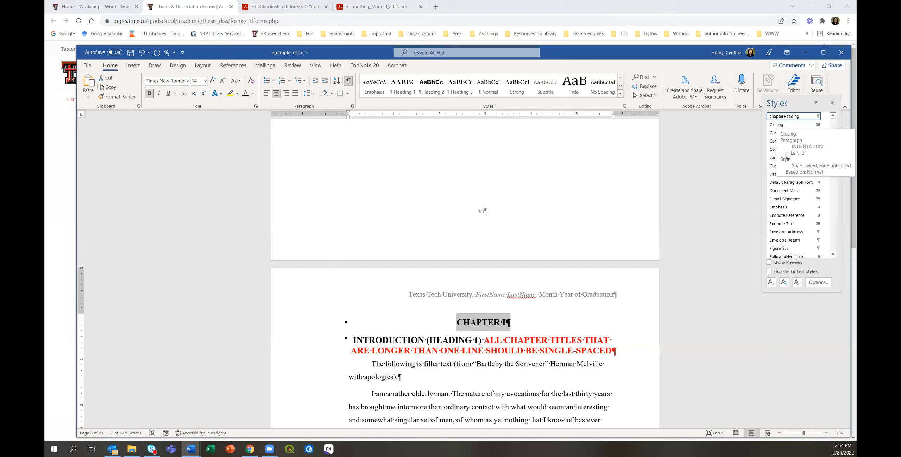
click(834, 116)
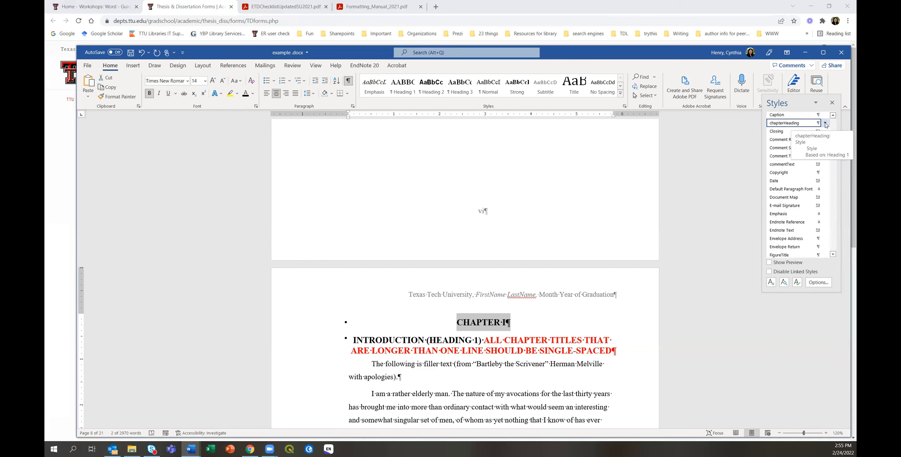
click(825, 123)
click(737, 144)
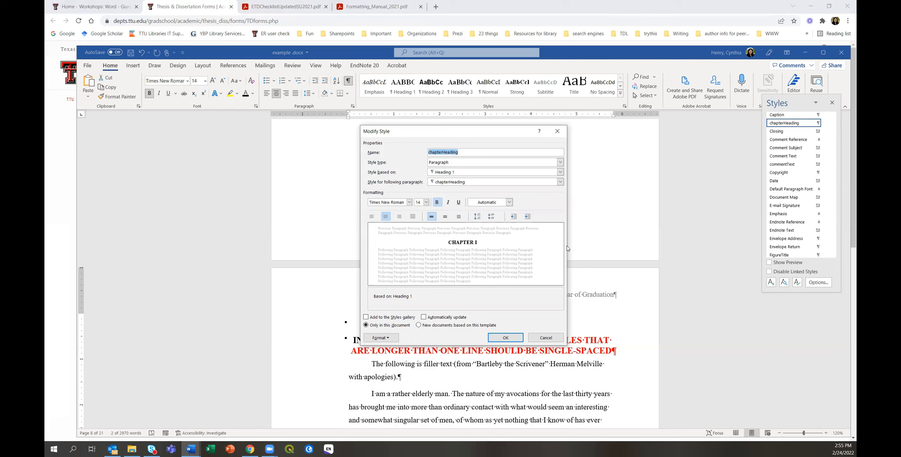
click(542, 337)
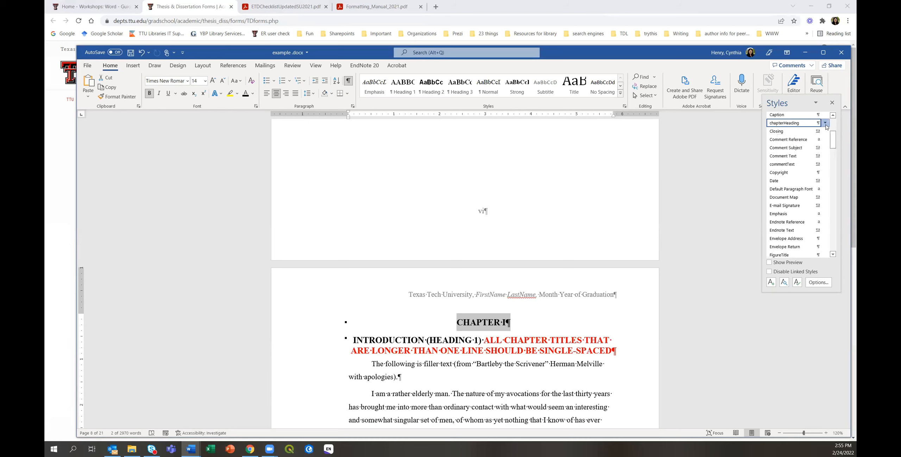
Step: Modify the chapterHeading style so that it is based on TOC Heading
click(826, 124)
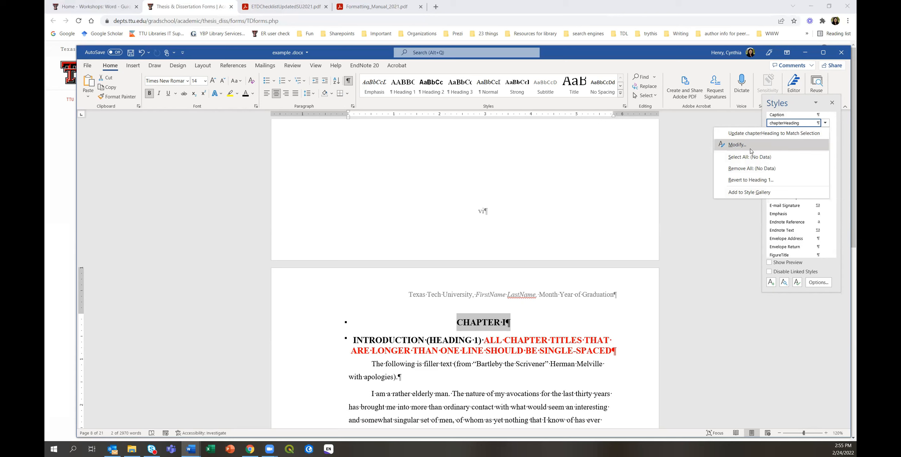
click(737, 144)
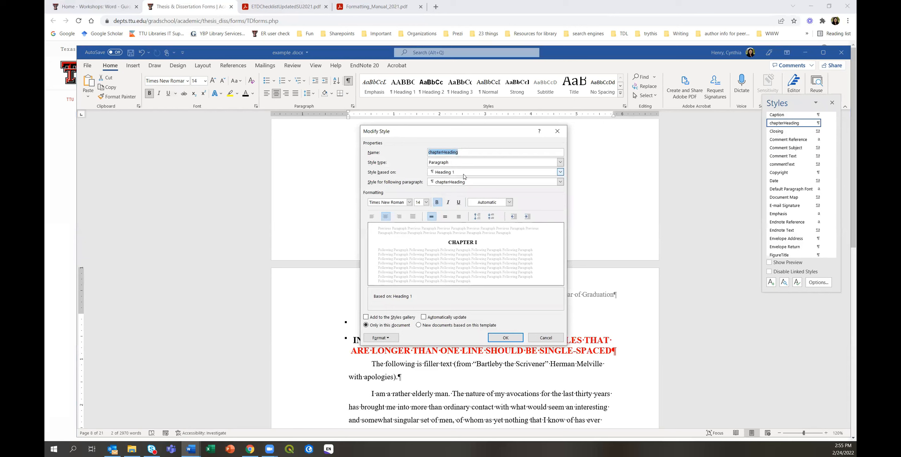
click(464, 174)
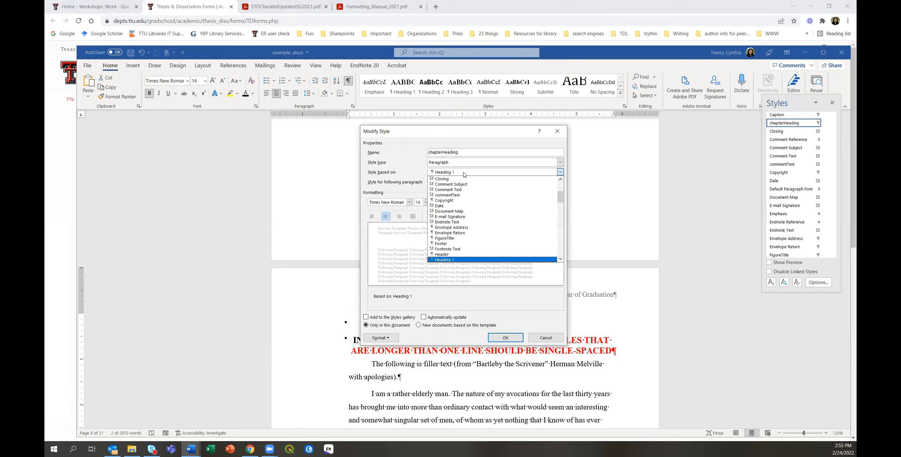
scroll(496, 231, down, 1)
scroll(496, 231, down, 4)
scroll(496, 231, down, 6)
scroll(496, 231, down, 6)
scroll(496, 231, down, 4)
scroll(514, 232, down, 3)
scroll(514, 232, down, 2)
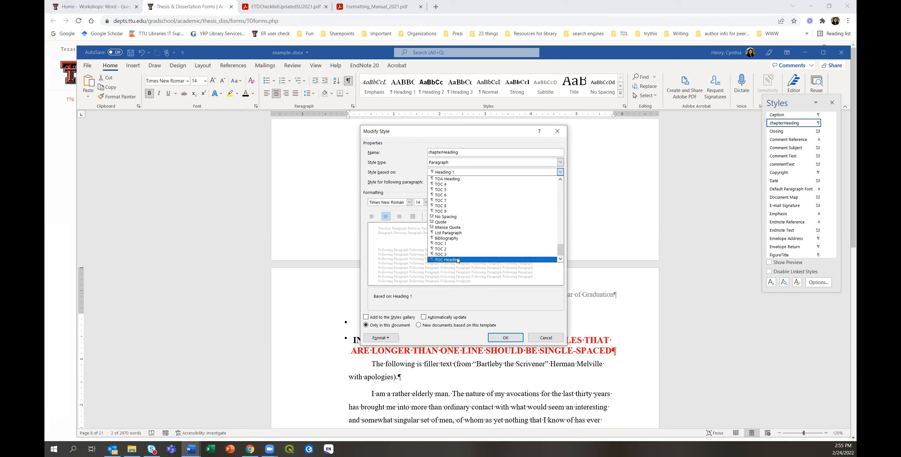
click(458, 261)
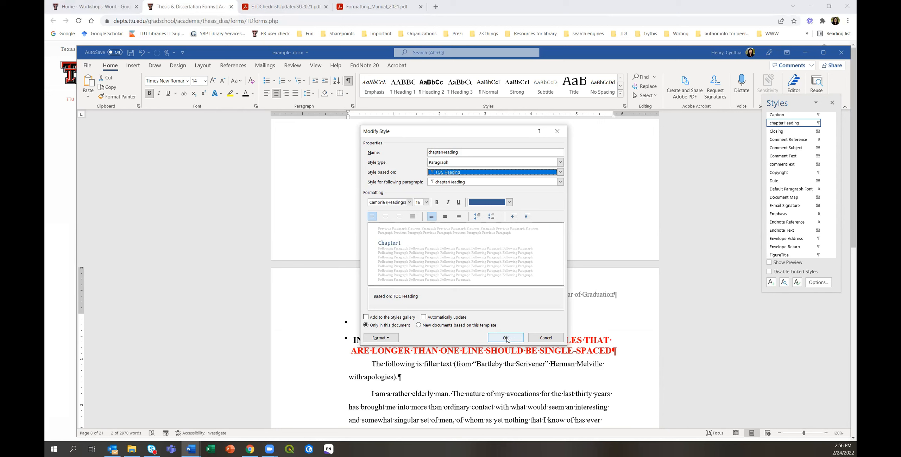
click(506, 338)
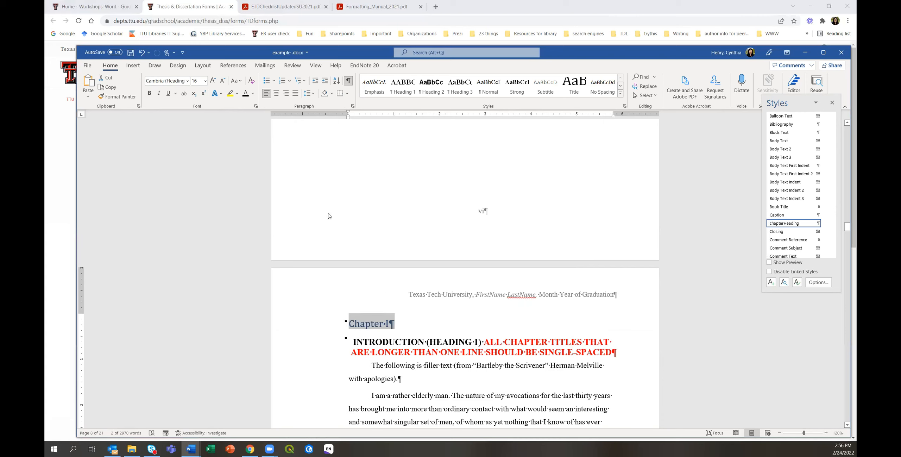
Step: Format the selected Chapter I heading in black, bold Times New Roman at 12 pt
click(245, 94)
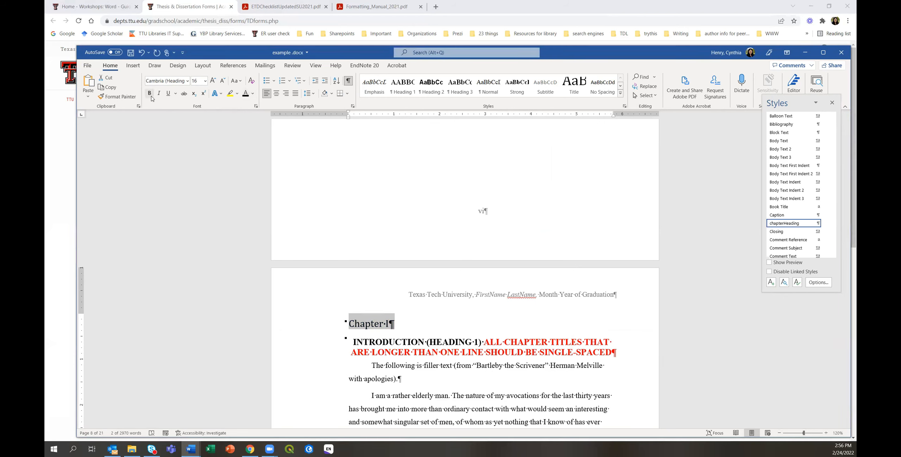
click(149, 94)
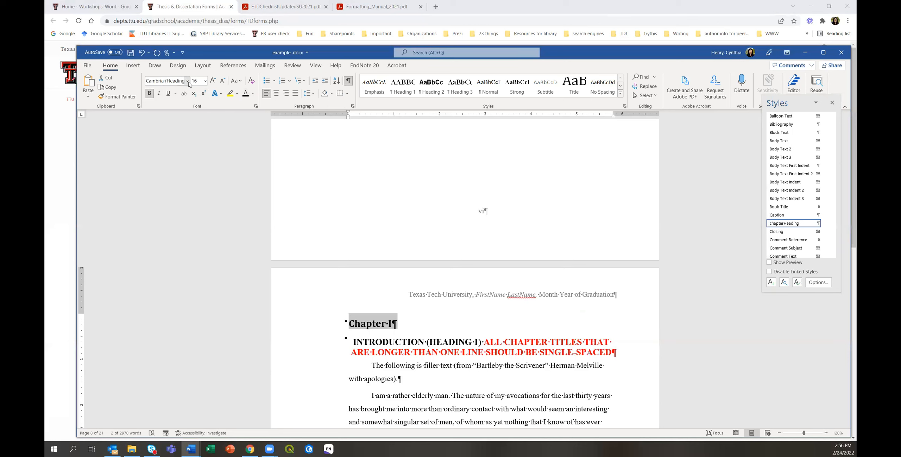
click(188, 81)
click(180, 136)
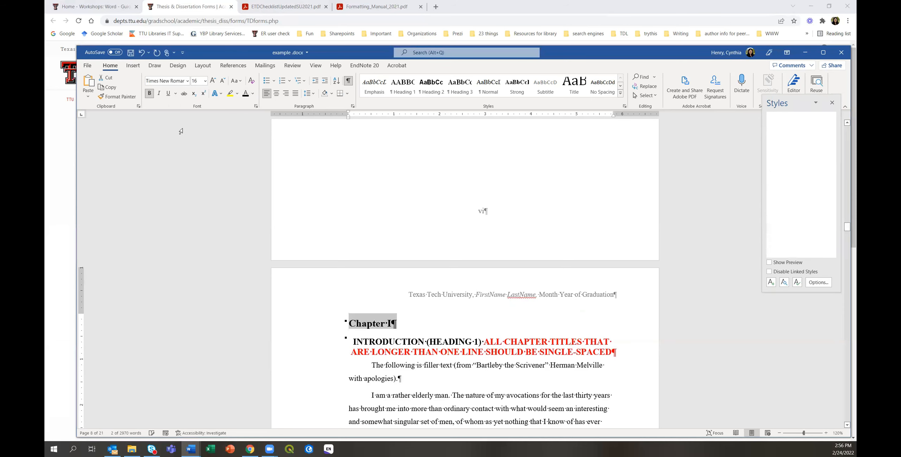
click(196, 81)
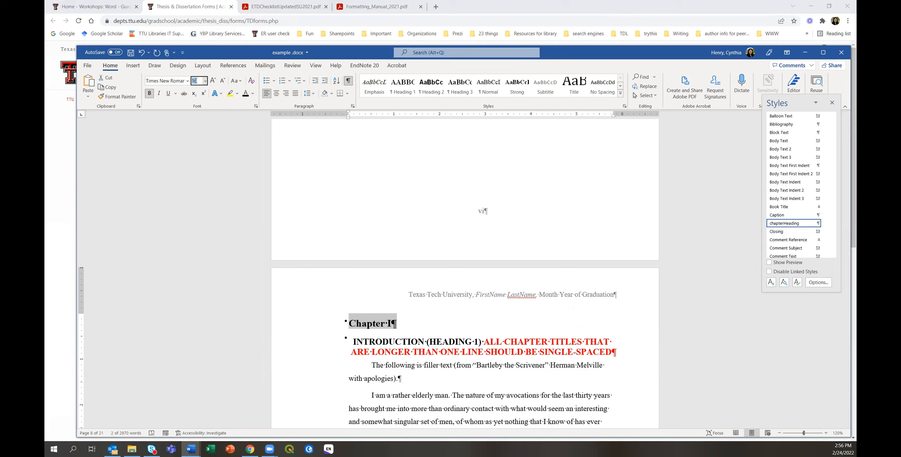
text(12)
key(Return)
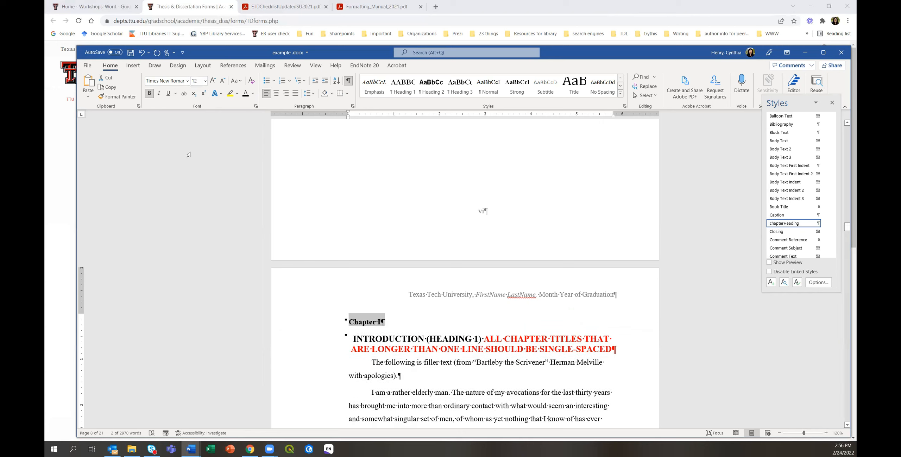
Step: Retype the word Chapter in the Chapter I heading as CHAPTER and centre the heading
click(354, 322)
text(HAPTER)
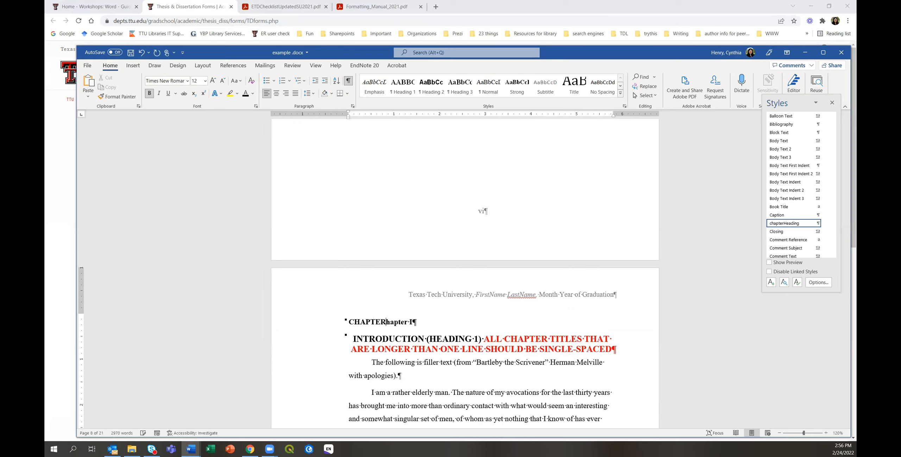
key(Delete)
key(Delete)
key(Delete)
key(Delete)
key(Delete)
key(Delete)
drag(349, 322, 393, 323)
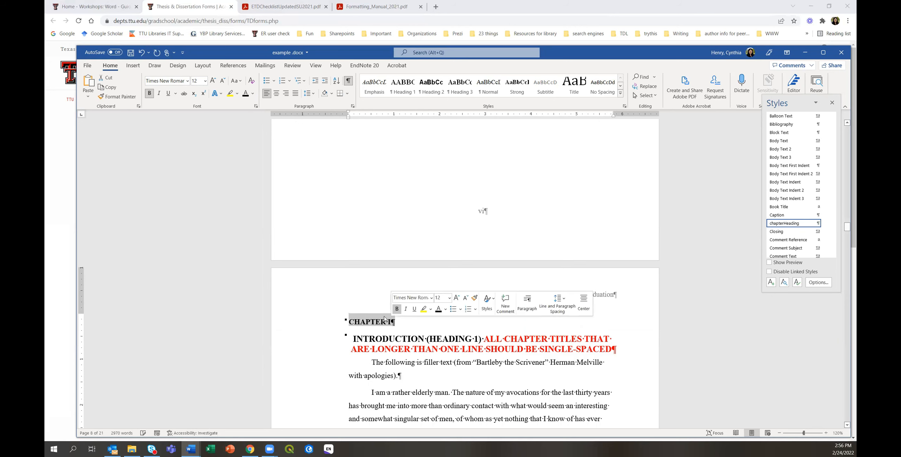
click(276, 92)
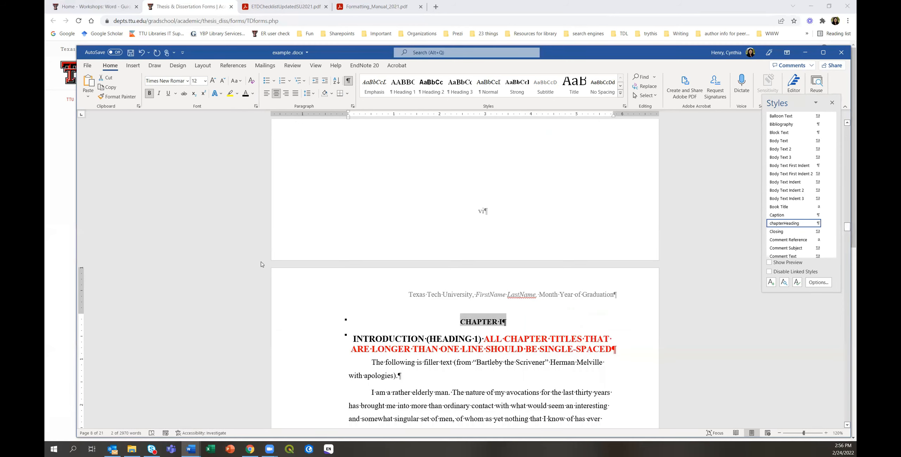
Step: Check the font size of the CHAPTER I heading in the Template_MainText_2021 document
click(195, 449)
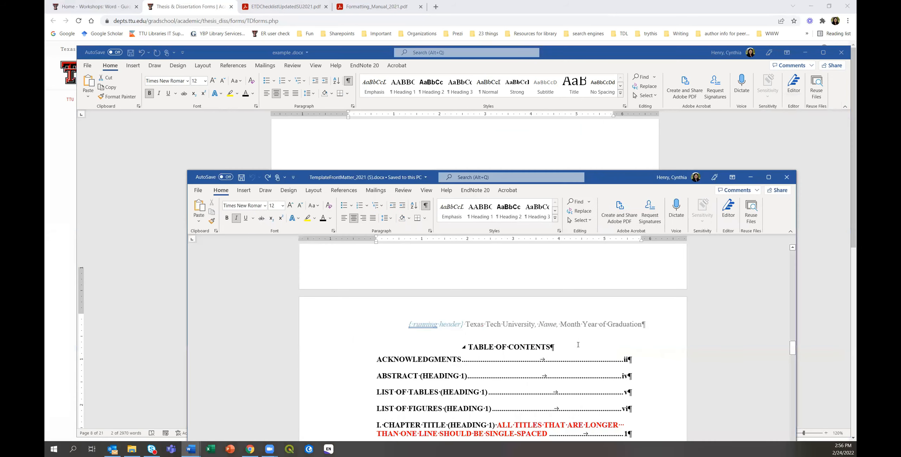
click(751, 177)
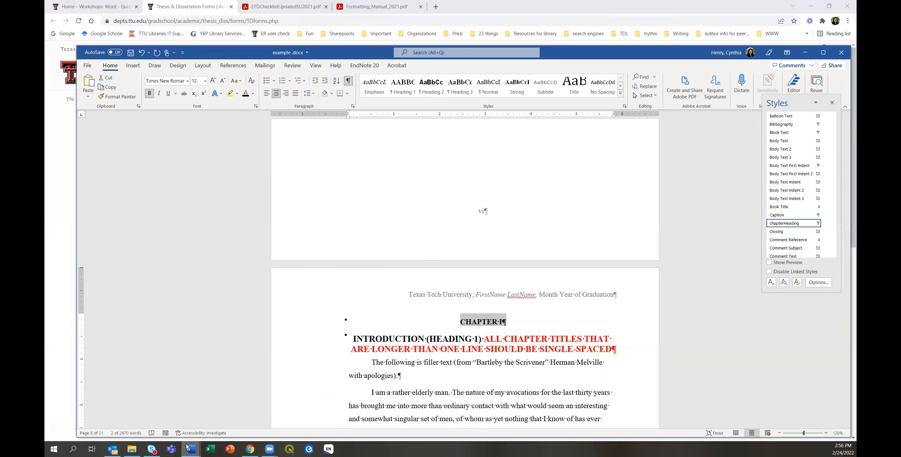
mouse_move(188, 448)
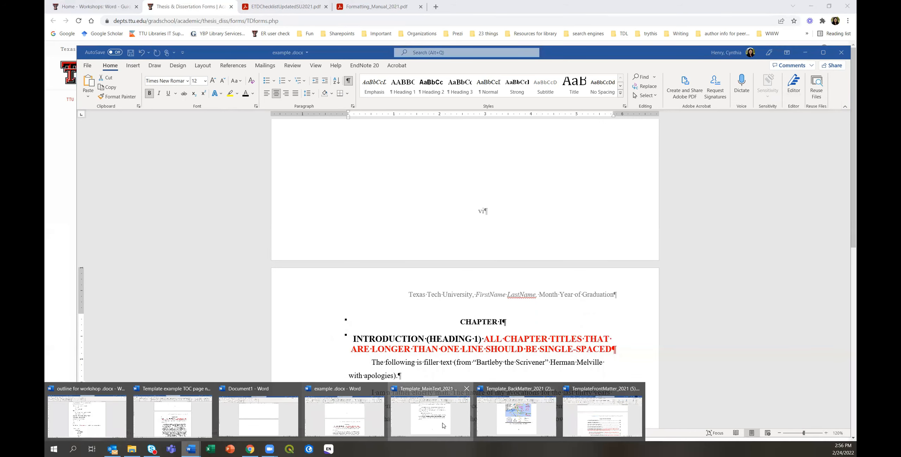
click(430, 417)
scroll(577, 294, up, 8)
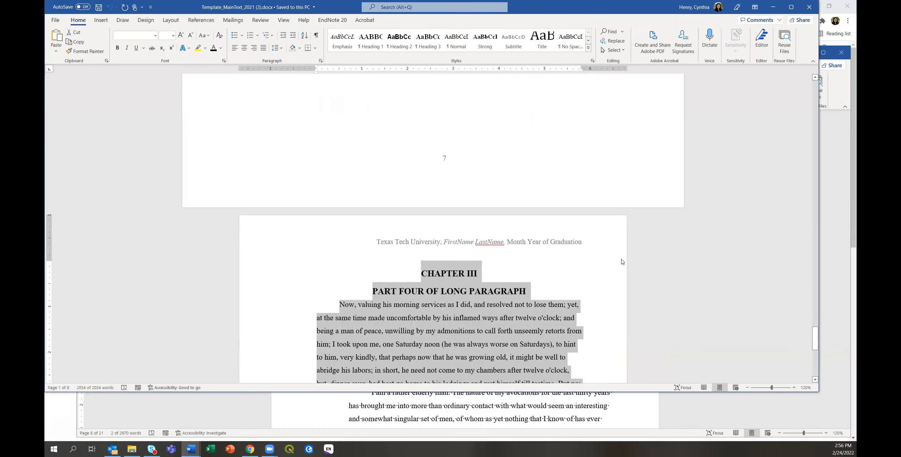
click(678, 138)
scroll(677, 139, up, 20)
click(451, 139)
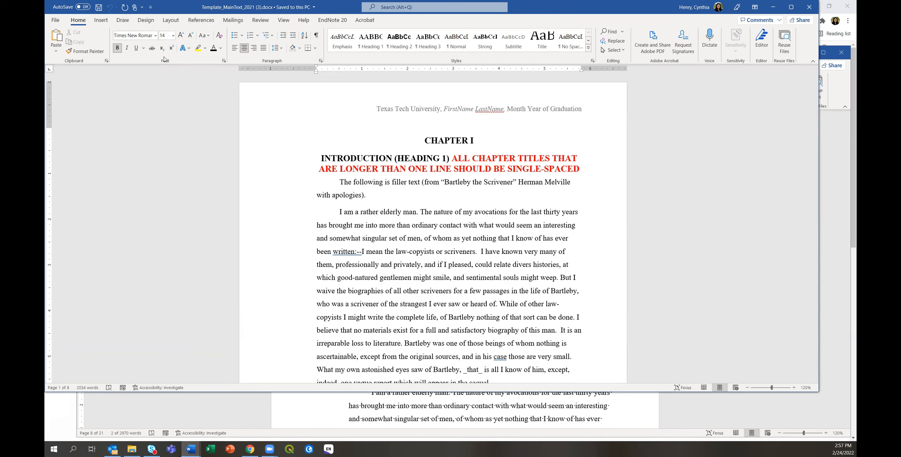
Step: Return to example.docx, set the CHAPTER I heading's font size to 14 pt and close the styles list
click(214, 410)
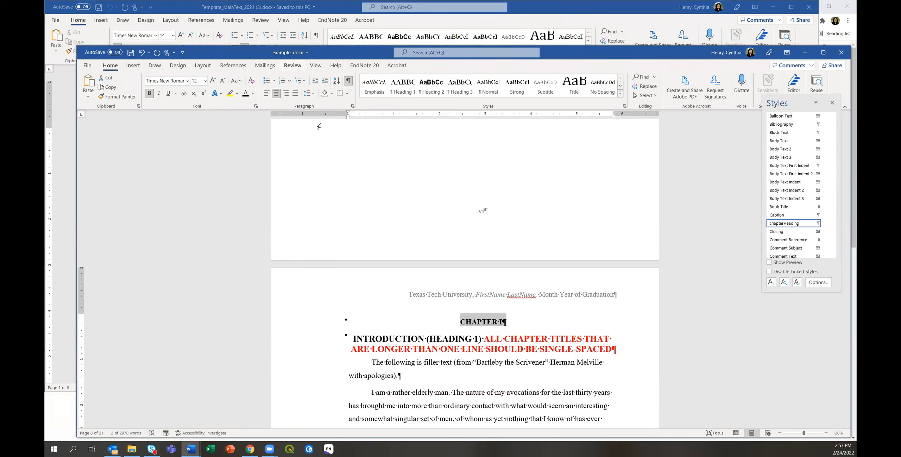
click(205, 81)
click(198, 138)
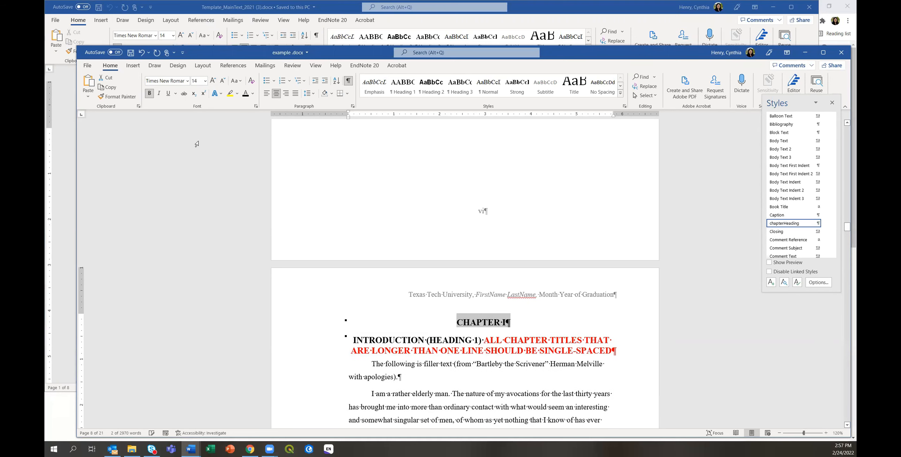
click(616, 324)
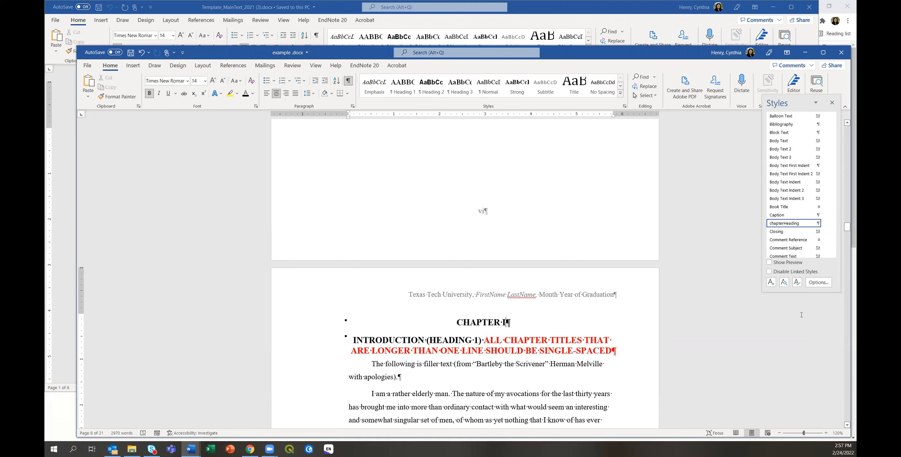
click(832, 103)
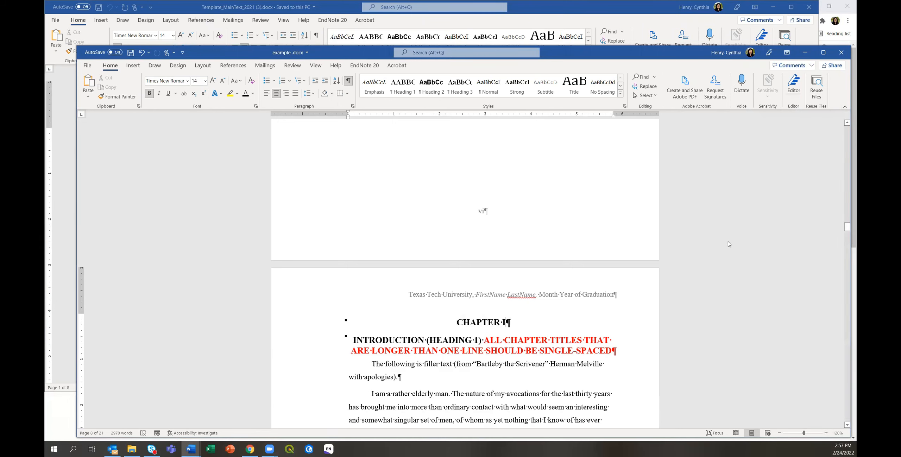
Step: Update the entire table of contents to reflect the changed chapter heading
drag(845, 225, 847, 174)
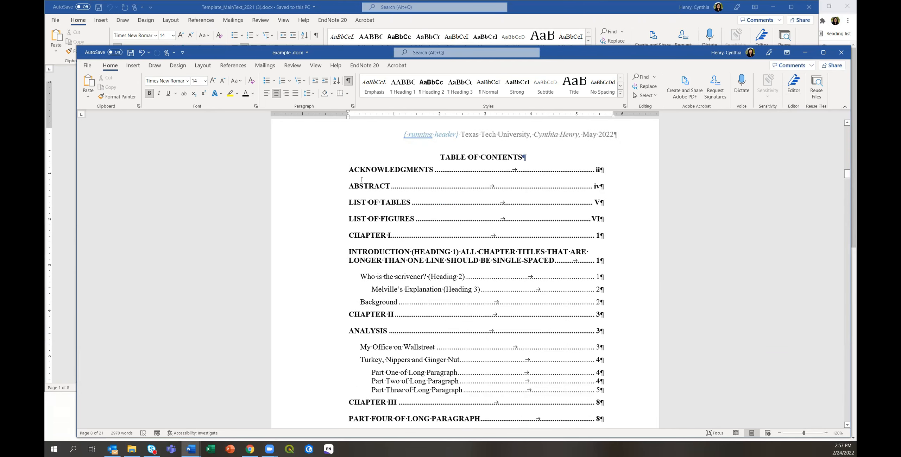
click(368, 169)
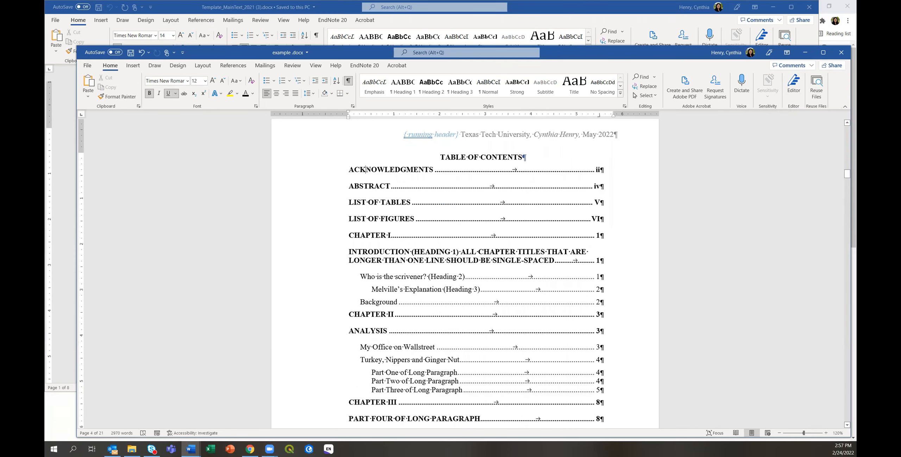
click(233, 65)
click(127, 86)
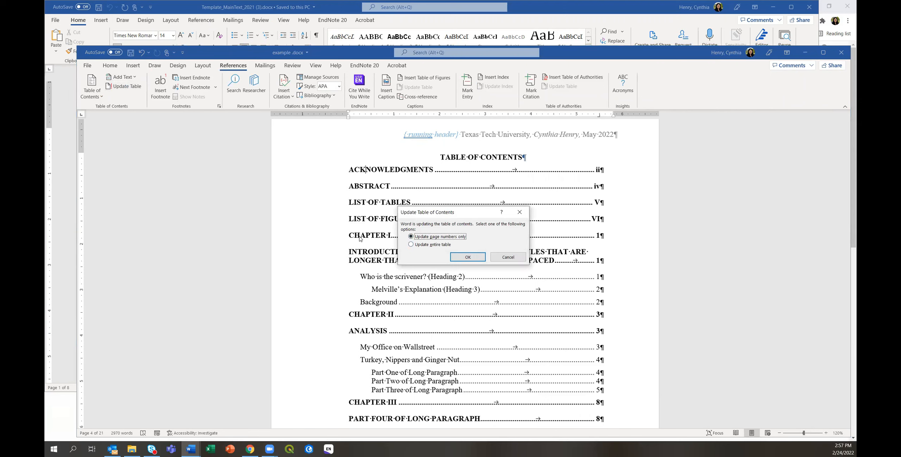
click(421, 245)
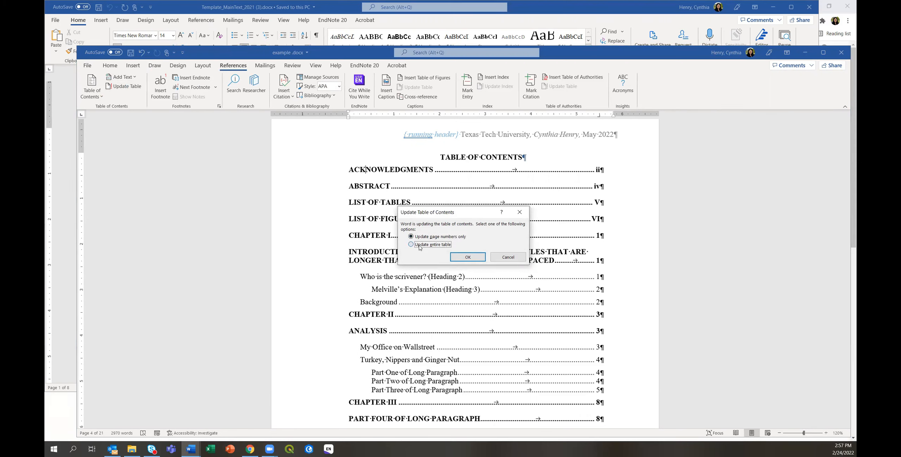
click(474, 257)
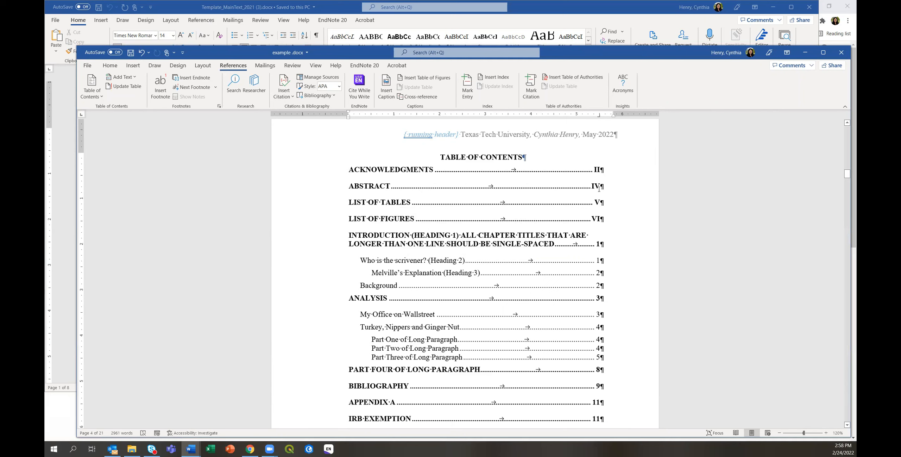
Step: Turn off All caps for the ACKNOWLEDGMENTS entry's page number and update only the page numbers of the table of contents
double_click(596, 169)
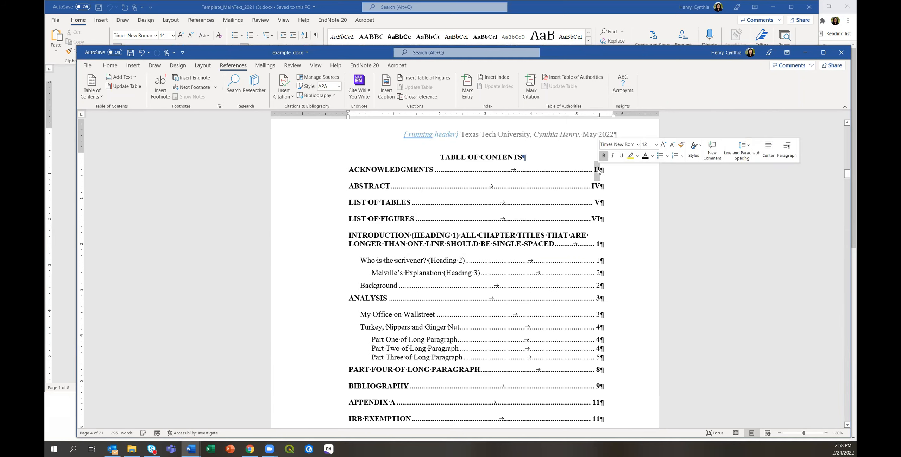
right_click(599, 171)
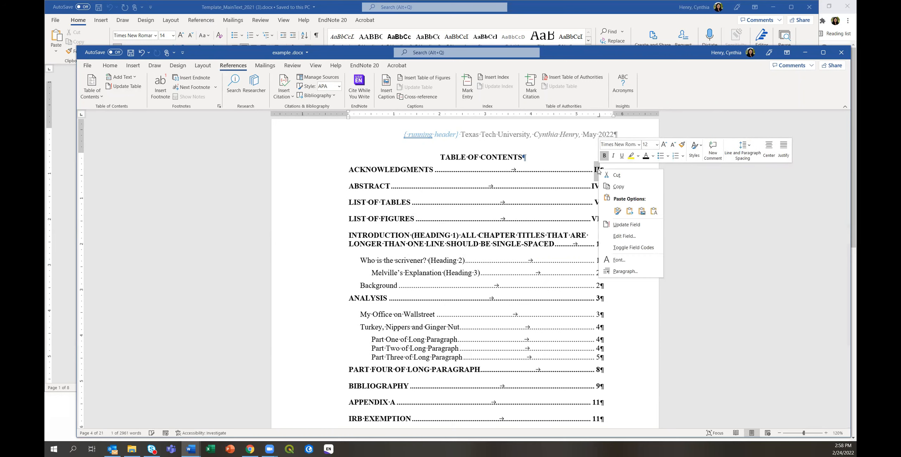
click(619, 260)
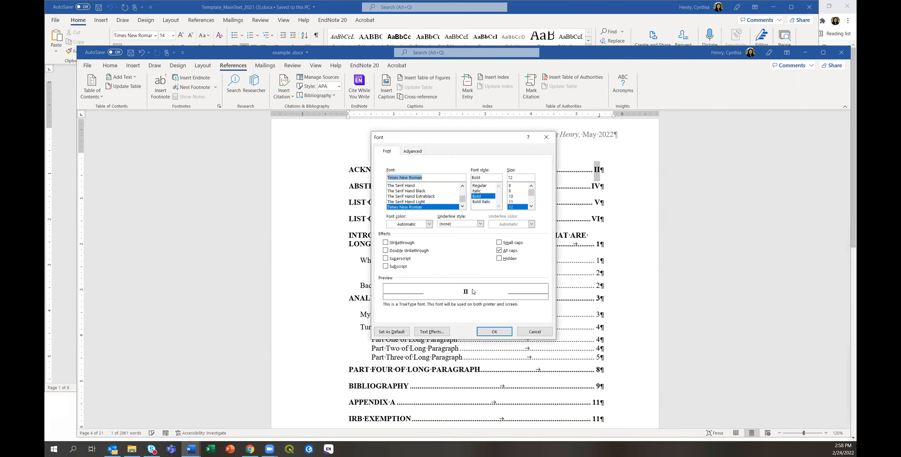
click(500, 253)
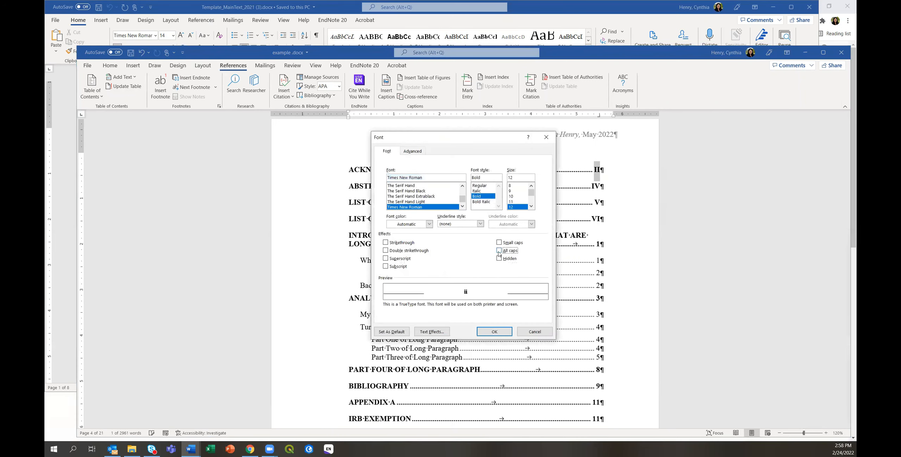
click(495, 331)
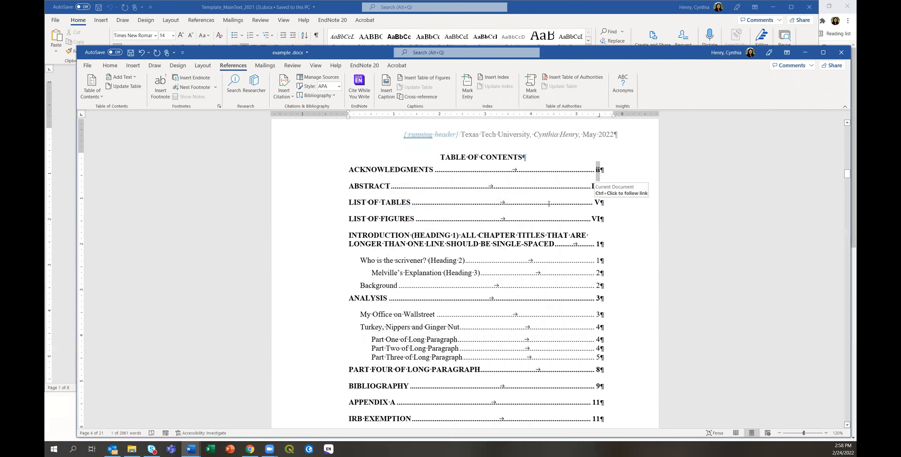
click(135, 91)
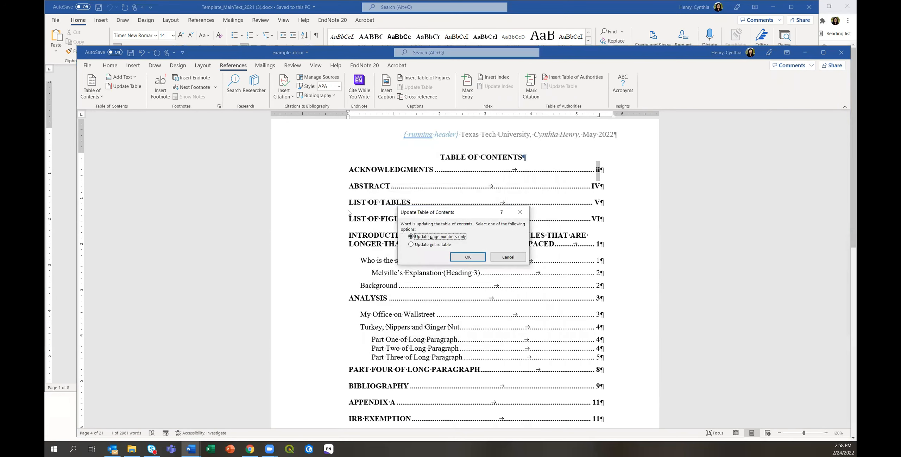
click(467, 258)
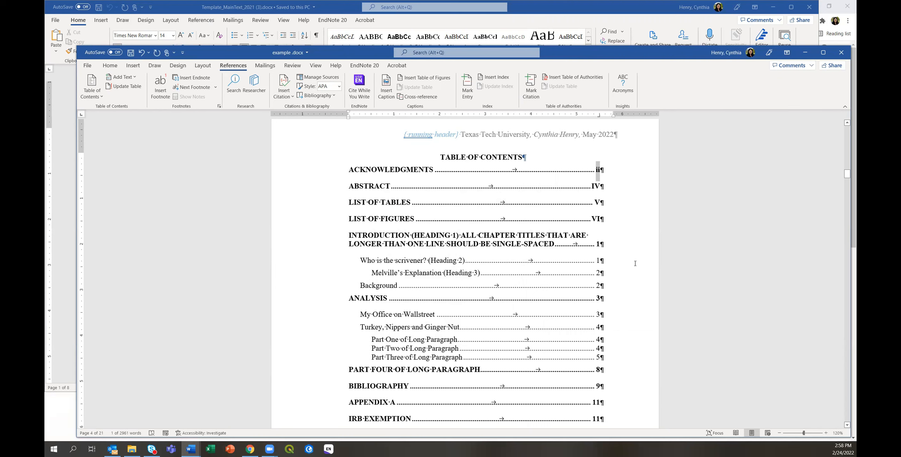
Step: Compare the table of contents with the headings in the chapter text, from CHAPTER I through Melville's Explanation (Heading 3)
scroll(635, 263, down, 1)
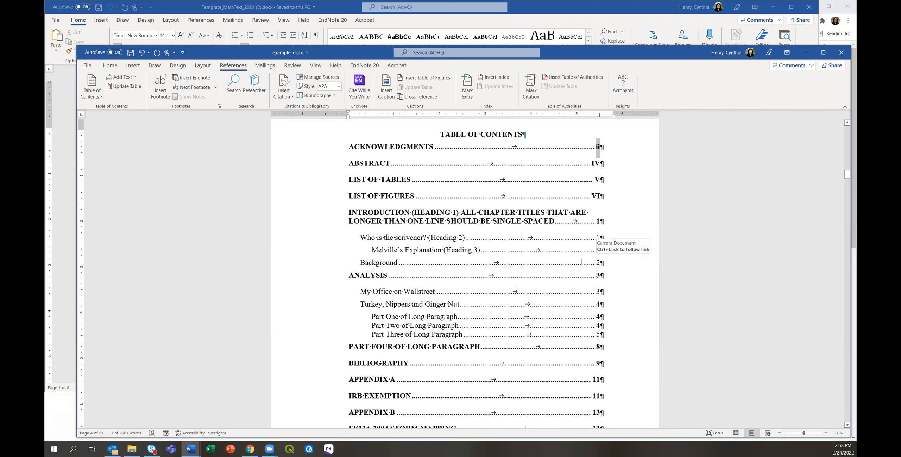
drag(847, 177, 847, 233)
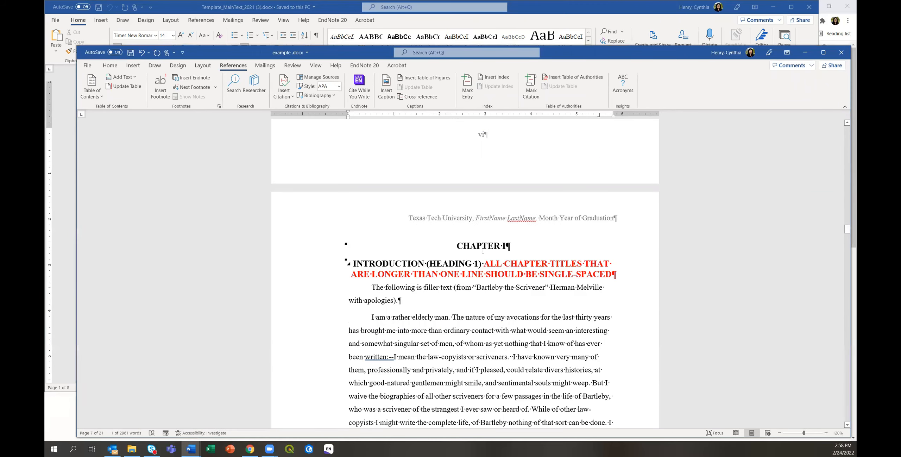
scroll(482, 251, down, 1)
scroll(488, 238, down, 5)
scroll(391, 373, down, 2)
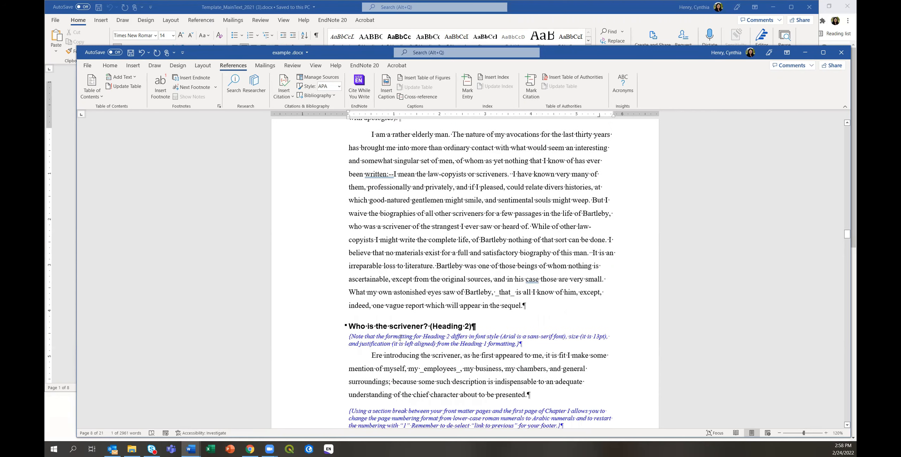
scroll(453, 329, down, 9)
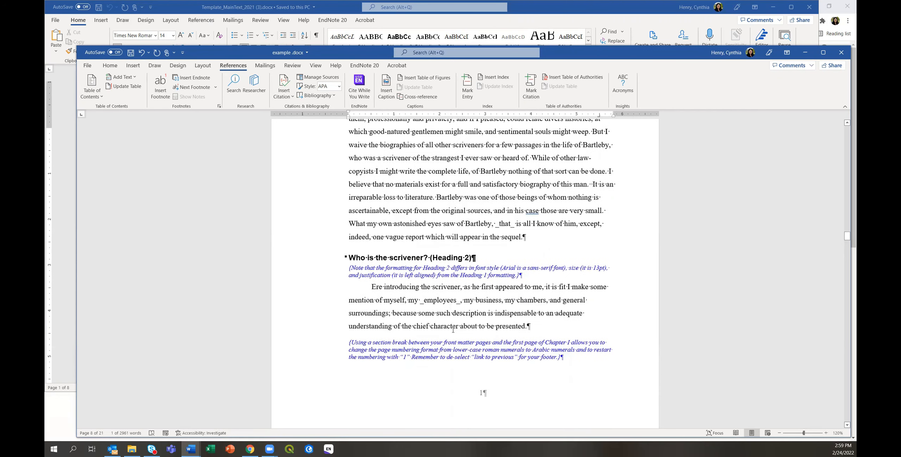
scroll(453, 330, down, 4)
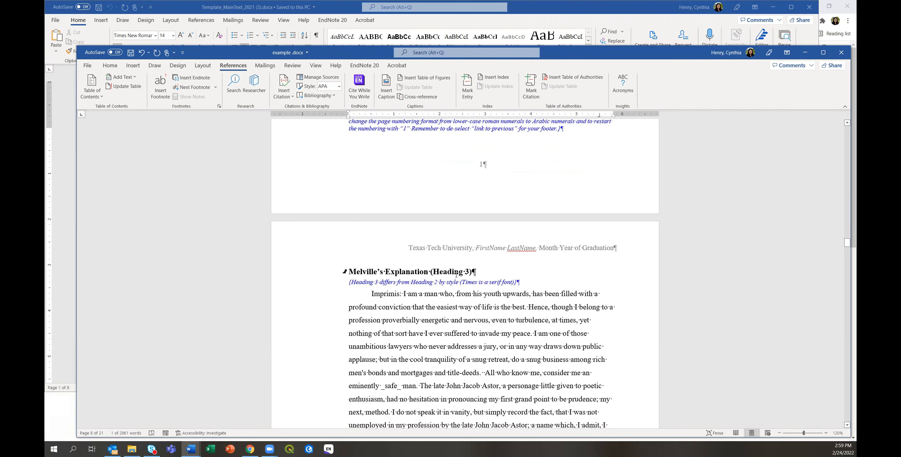
scroll(499, 310, down, 9)
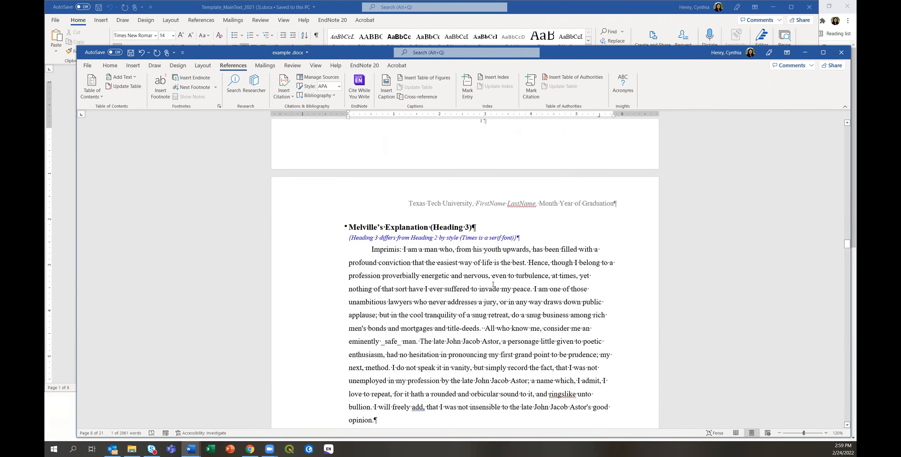
Step: Compare the table of contents entries with the Background section and the Introduction chapter heading in the text
scroll(522, 338, down, 2)
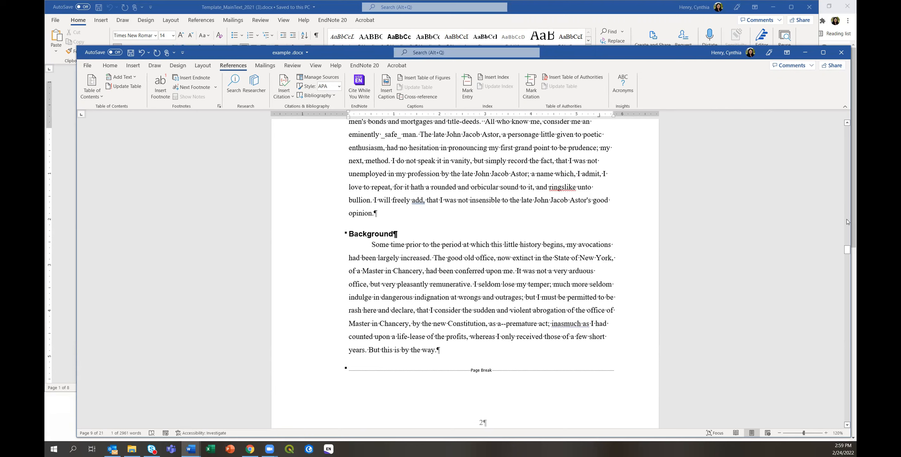
drag(847, 253, 838, 175)
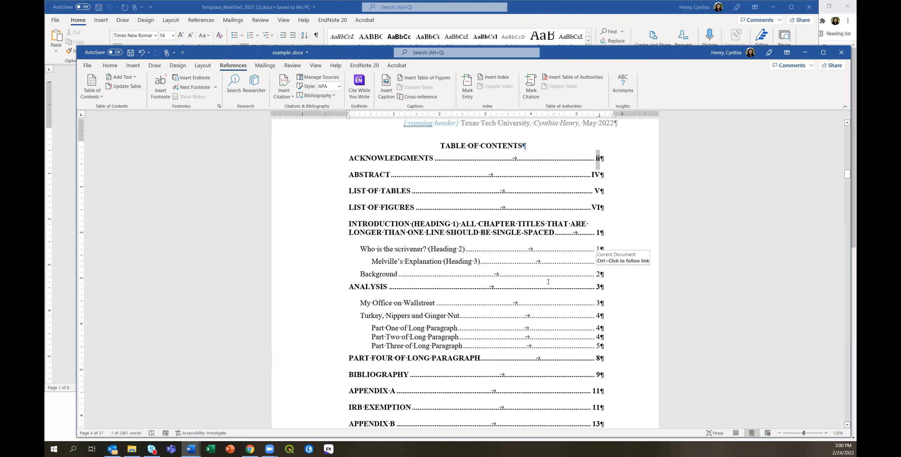
scroll(512, 341, down, 3)
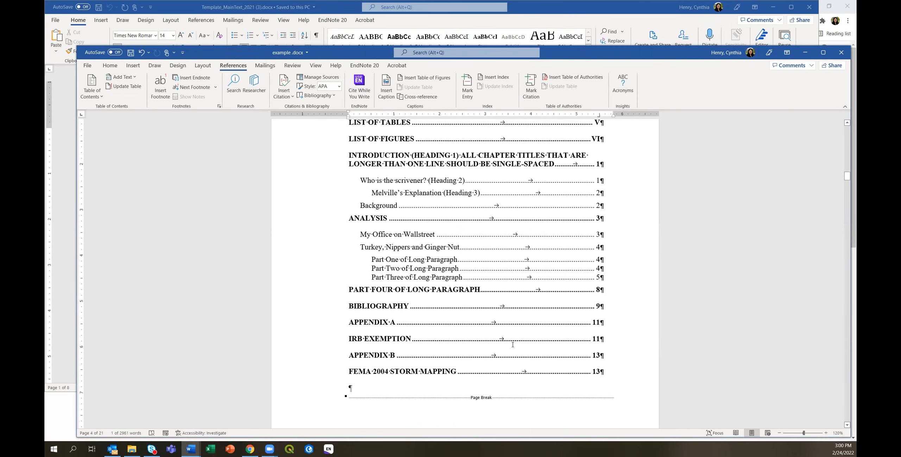
scroll(513, 344, up, 4)
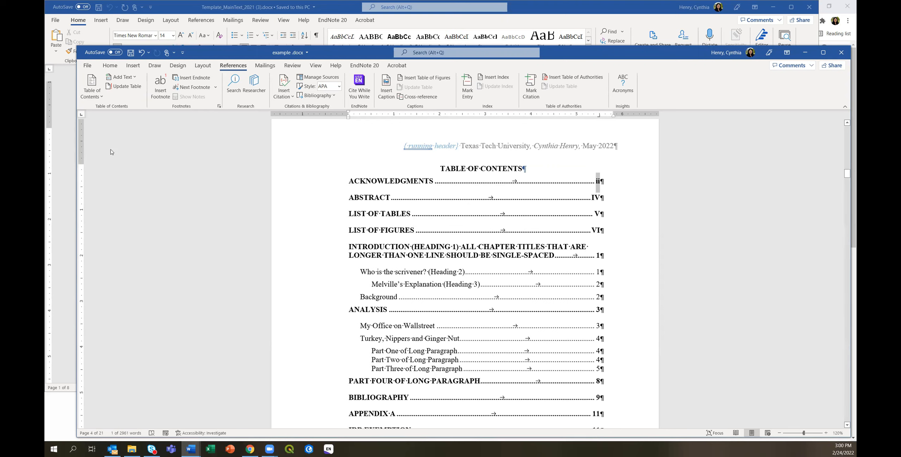
click(356, 245)
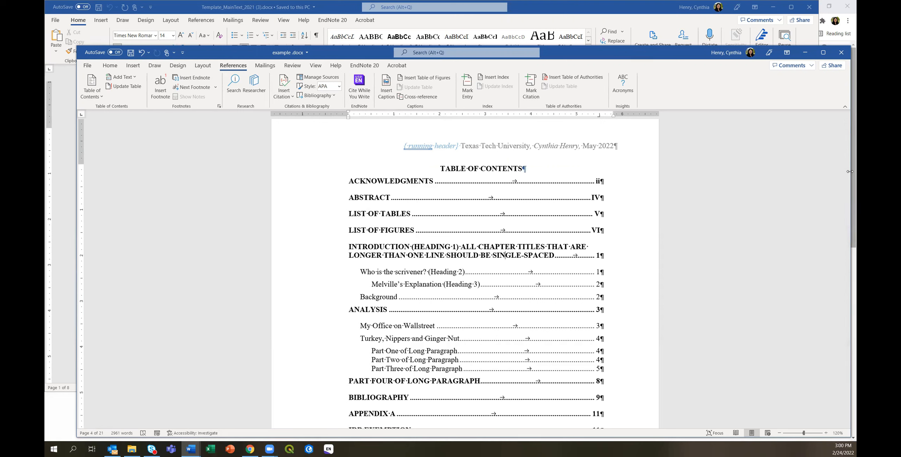
drag(848, 174, 847, 231)
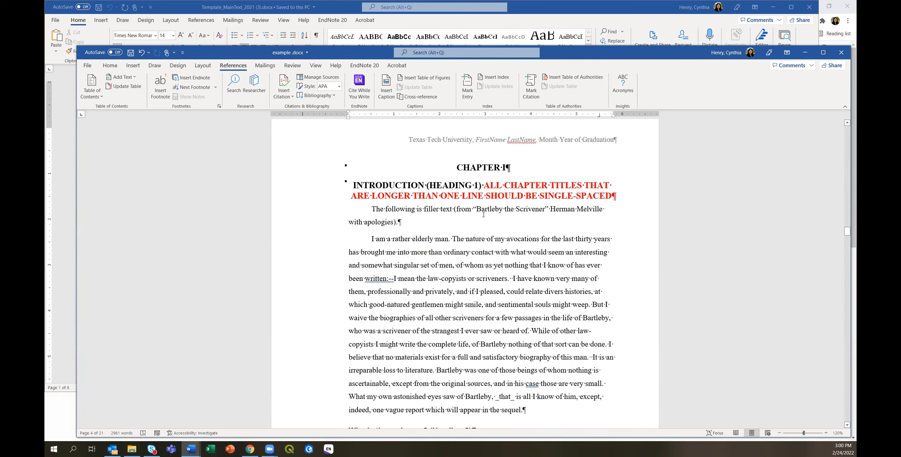
click(388, 185)
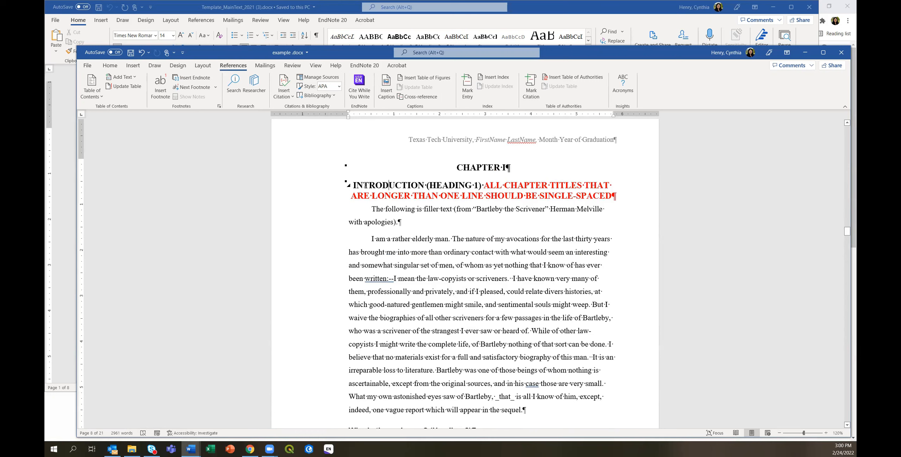
drag(381, 186, 583, 195)
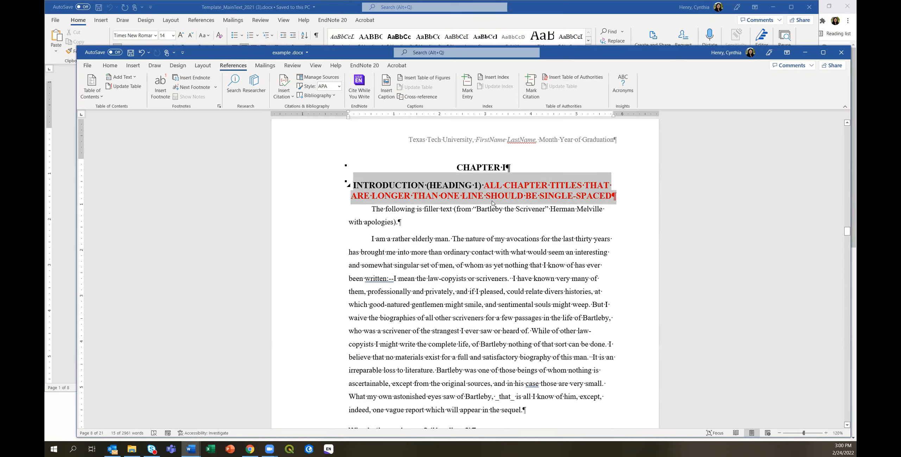
click(462, 196)
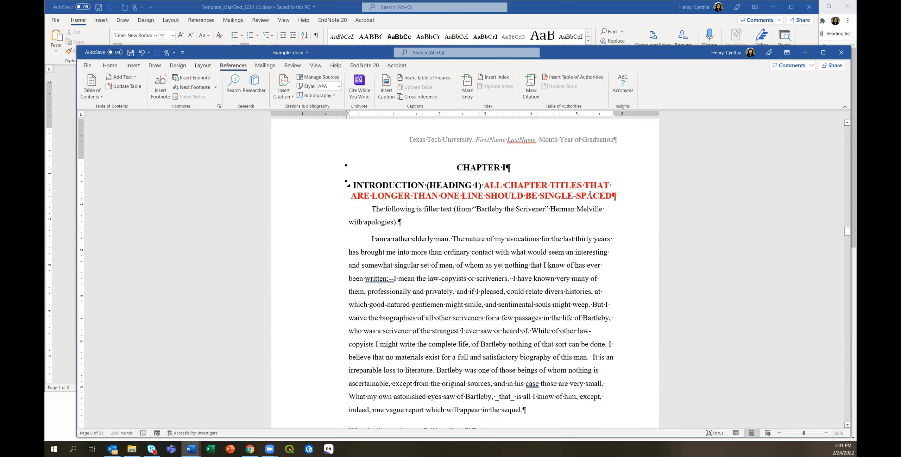
Step: Examine the front matter from the title page through the copyright page to the acknowledgments page's running header and page number
scroll(646, 259, up, 10)
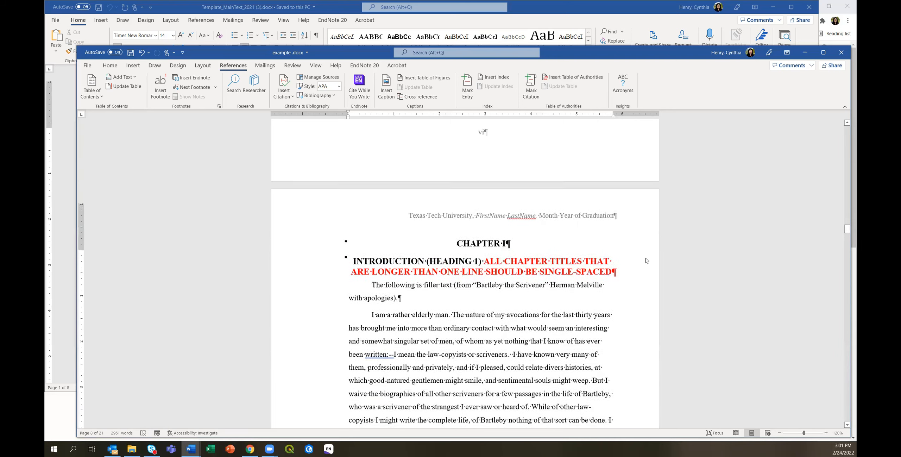
scroll(645, 255, up, 9)
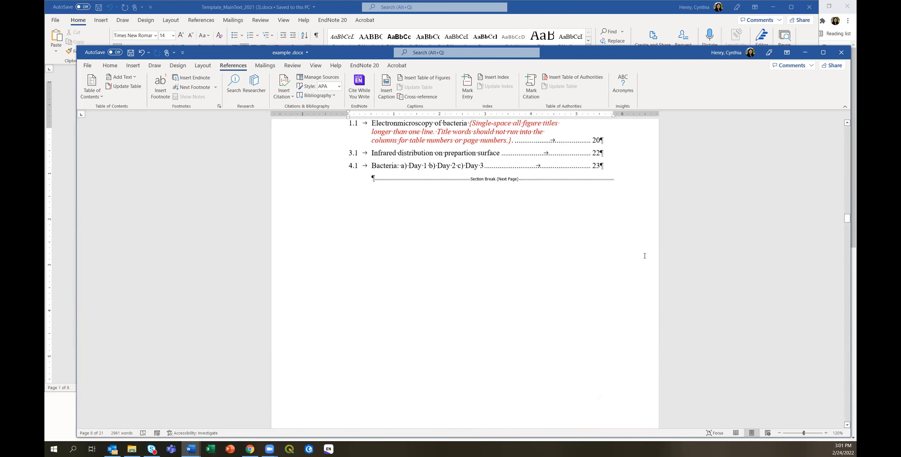
scroll(645, 256, up, 10)
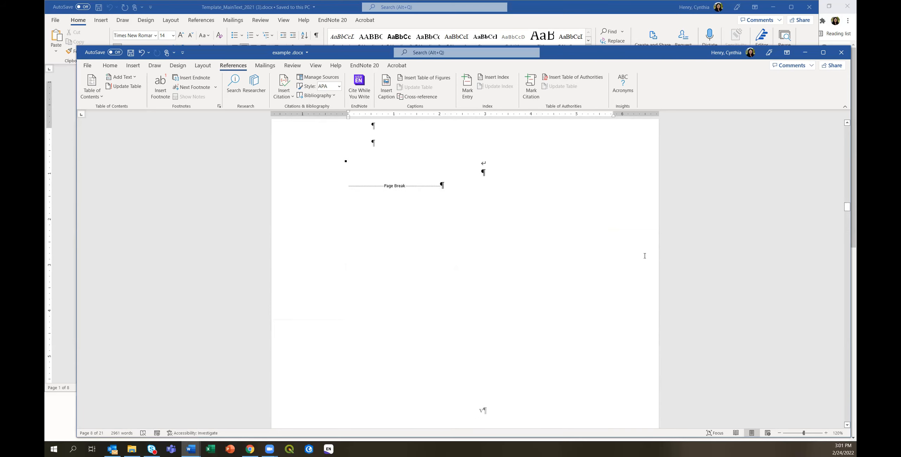
scroll(645, 259, up, 7)
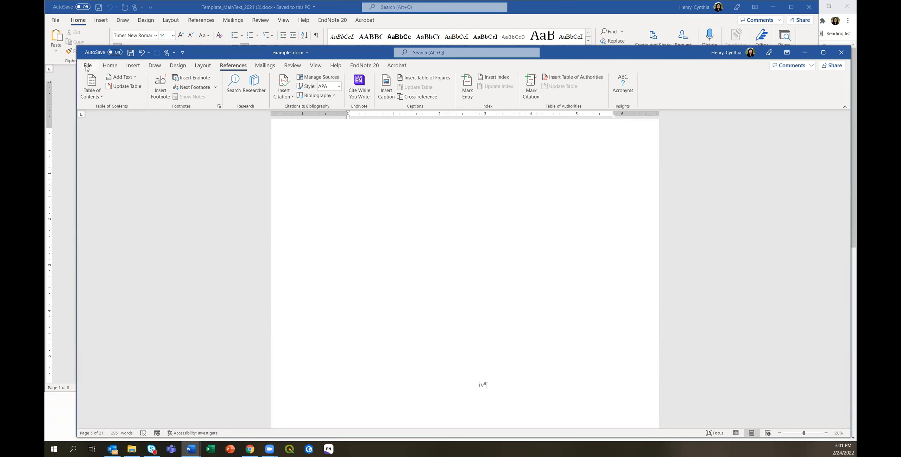
scroll(583, 292, down, 1)
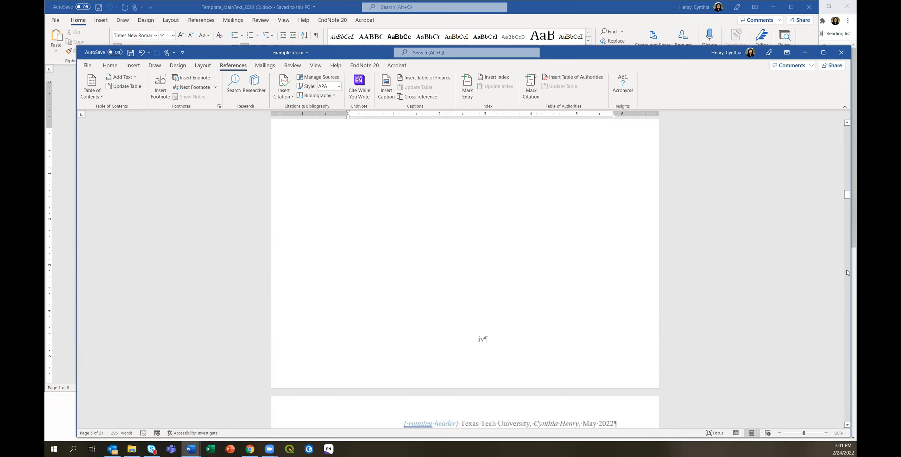
drag(847, 195, 847, 130)
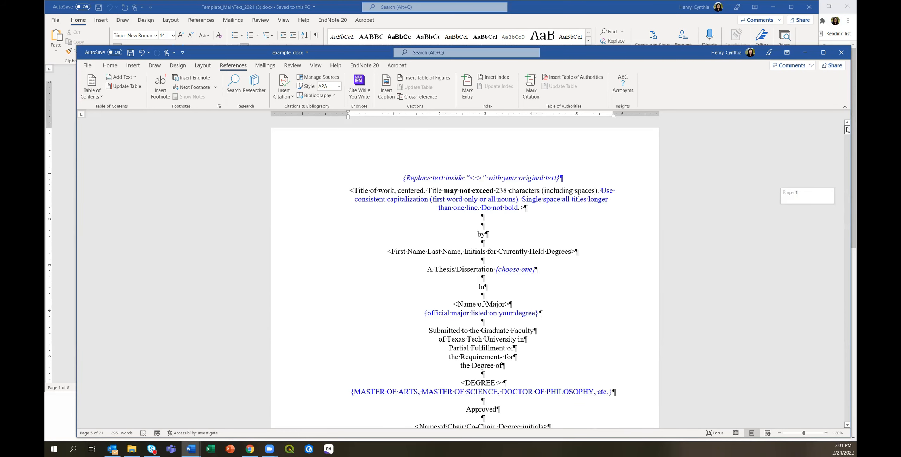
scroll(609, 311, down, 2)
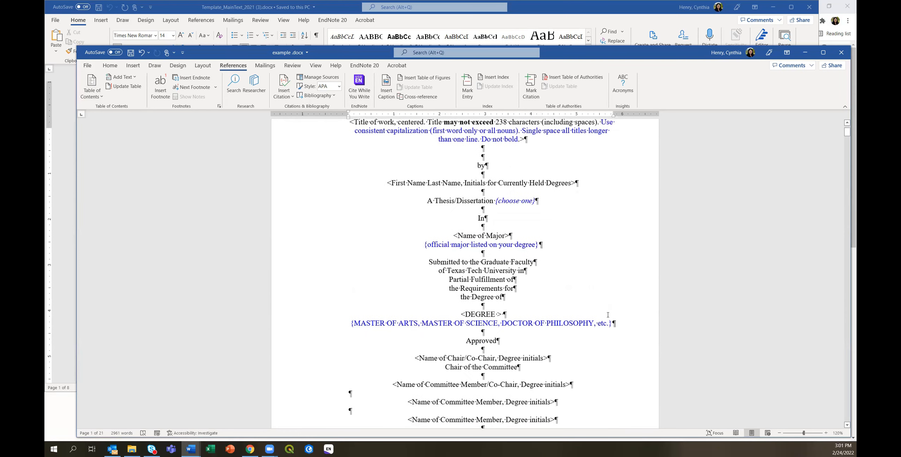
scroll(598, 312, up, 1)
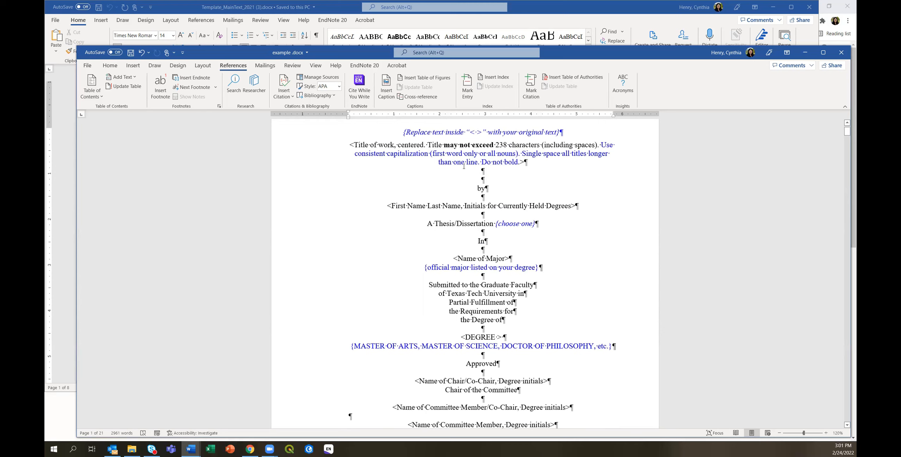
scroll(590, 276, down, 10)
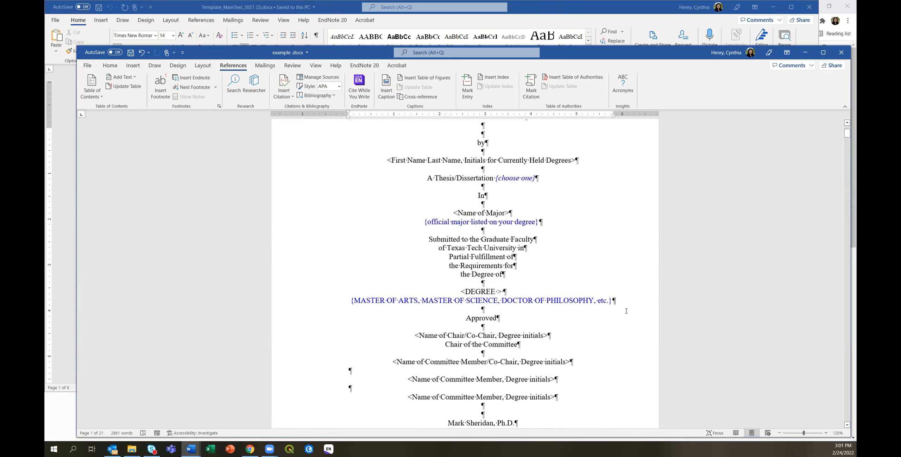
scroll(627, 320, down, 6)
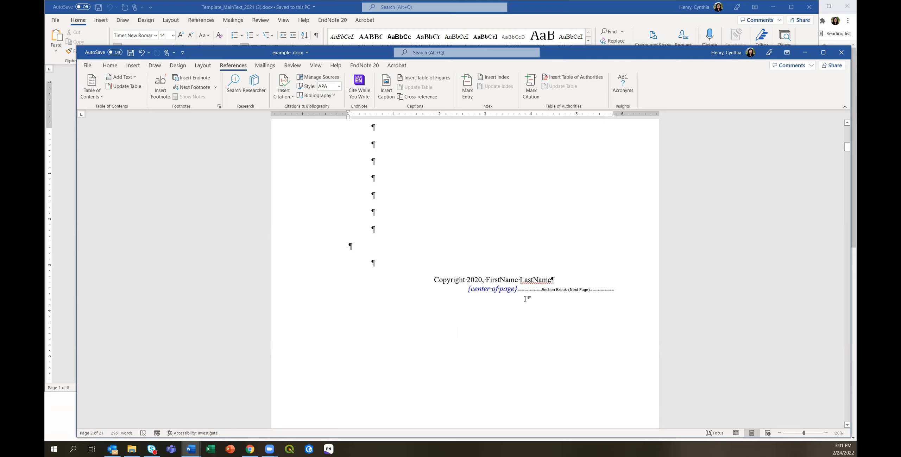
scroll(534, 307, up, 3)
scroll(533, 308, down, 4)
scroll(533, 320, down, 8)
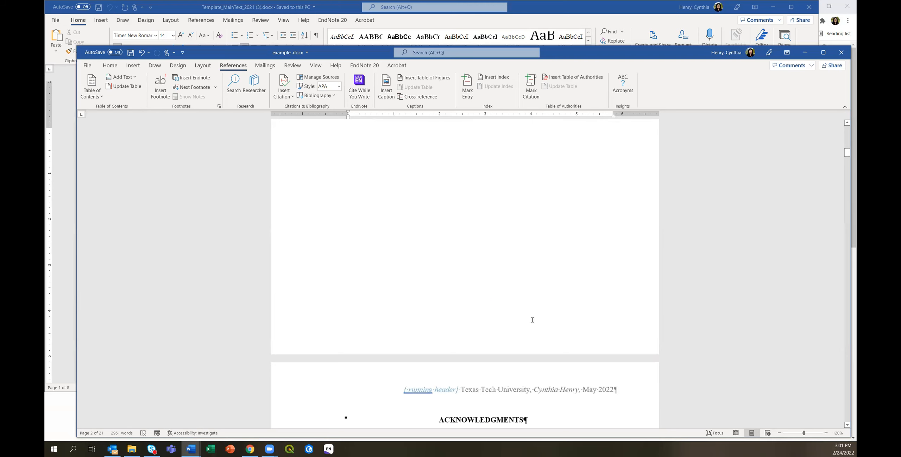
scroll(533, 320, down, 5)
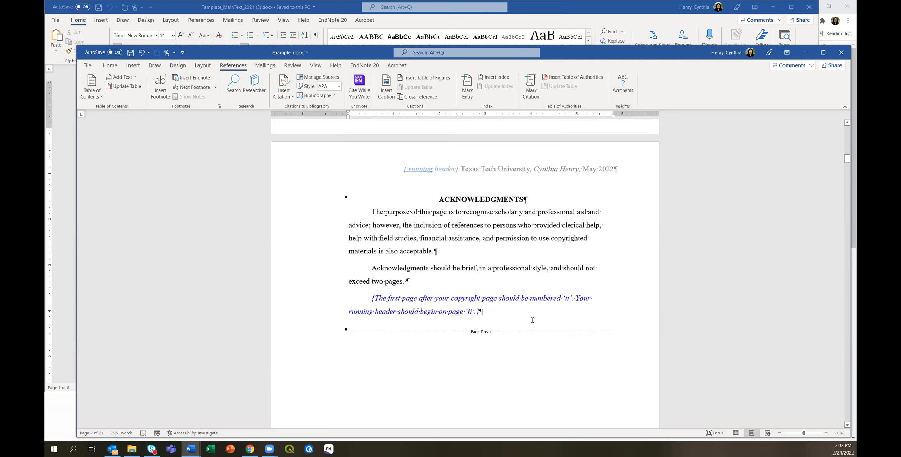
scroll(532, 320, down, 3)
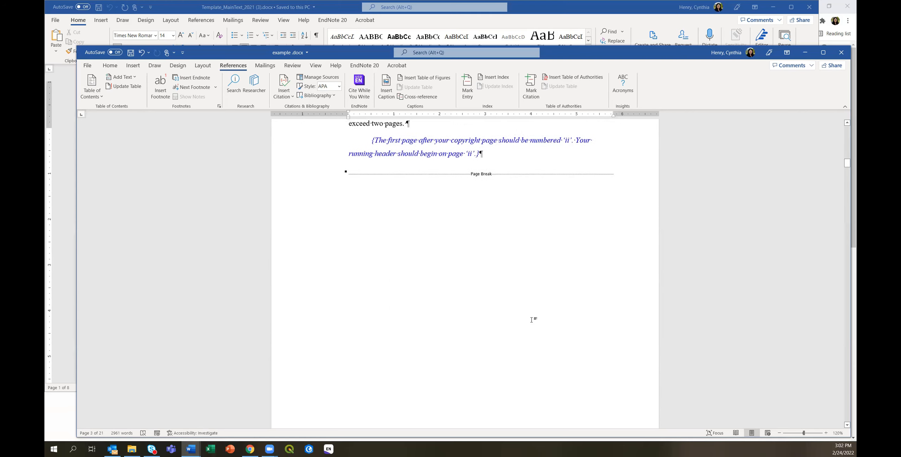
scroll(533, 319, down, 1)
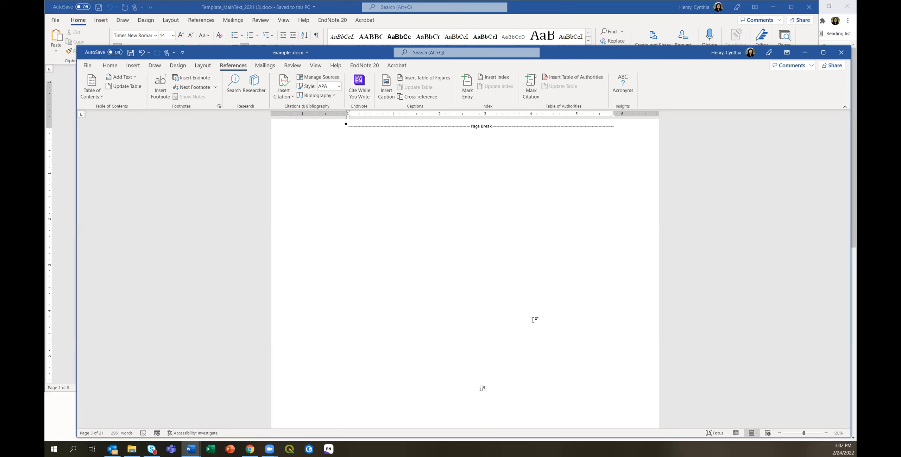
Step: Switch to the Workshops: Word guide in the browser, then download and open the Basset Hounds - Track Changes document in Word
click(250, 449)
click(96, 7)
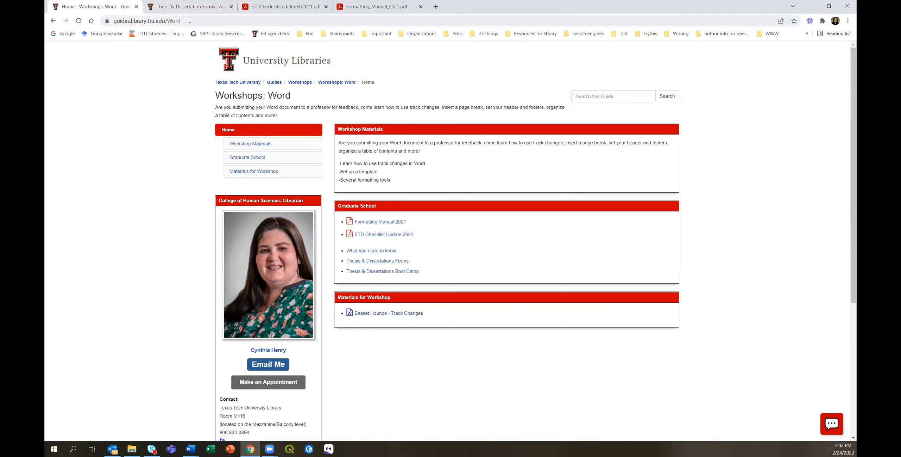
drag(182, 21, 45, 11)
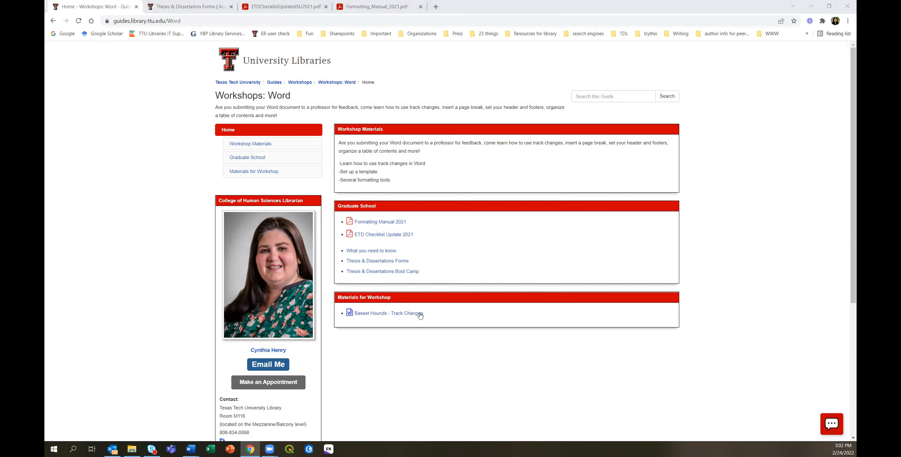
click(383, 317)
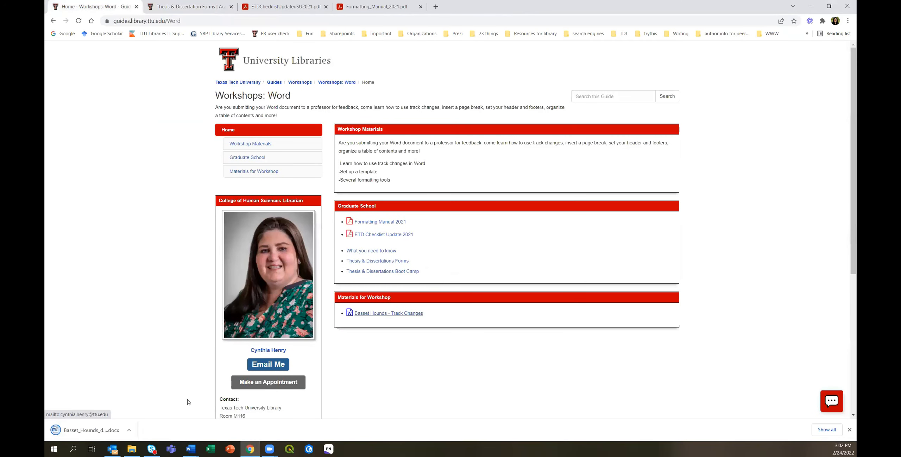
click(89, 429)
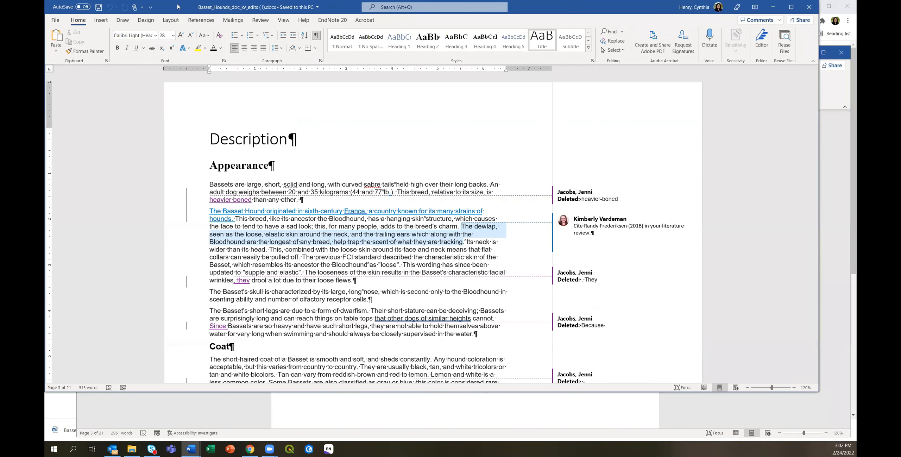
drag(177, 6, 190, 40)
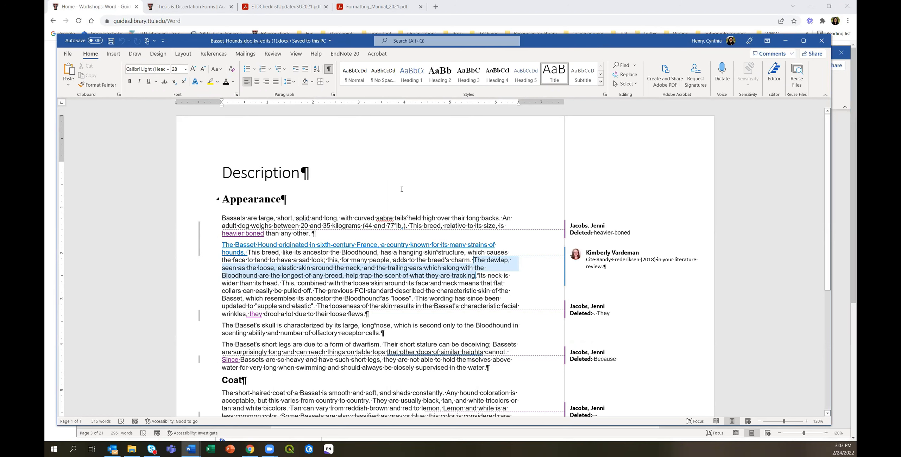
Step: Bring up the review tools and examine the tracked deletions, insertions and reviewer comments throughout the Basset Hounds document
mouse_move(602, 253)
click(268, 57)
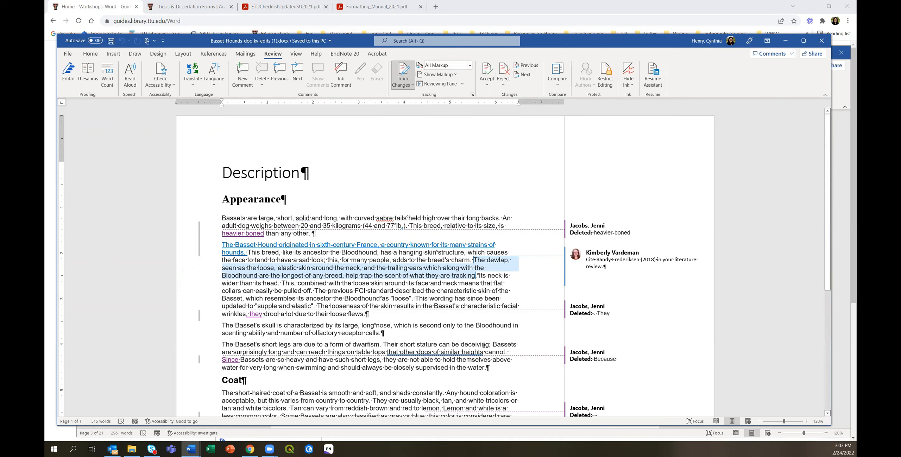
scroll(483, 345, down, 3)
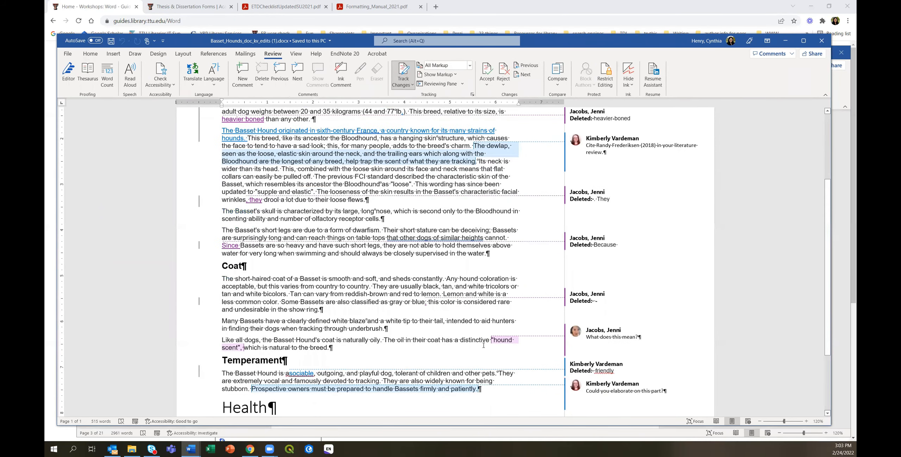
scroll(484, 345, down, 3)
scroll(483, 345, up, 6)
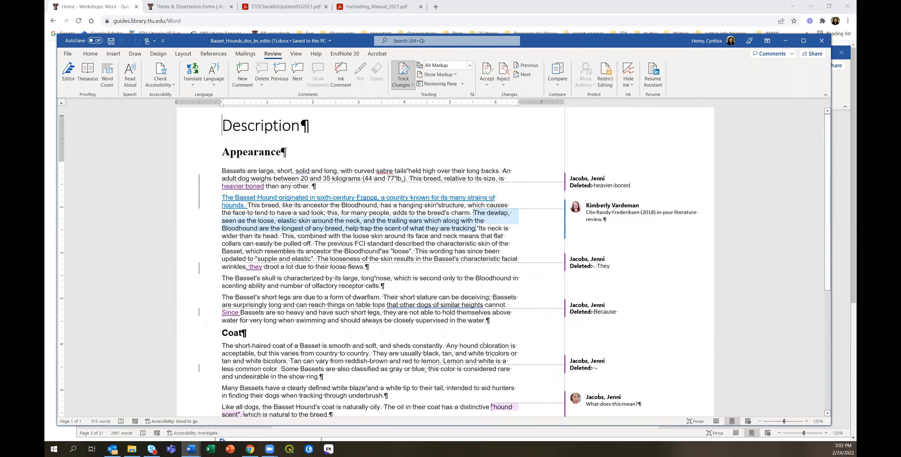
scroll(484, 345, up, 2)
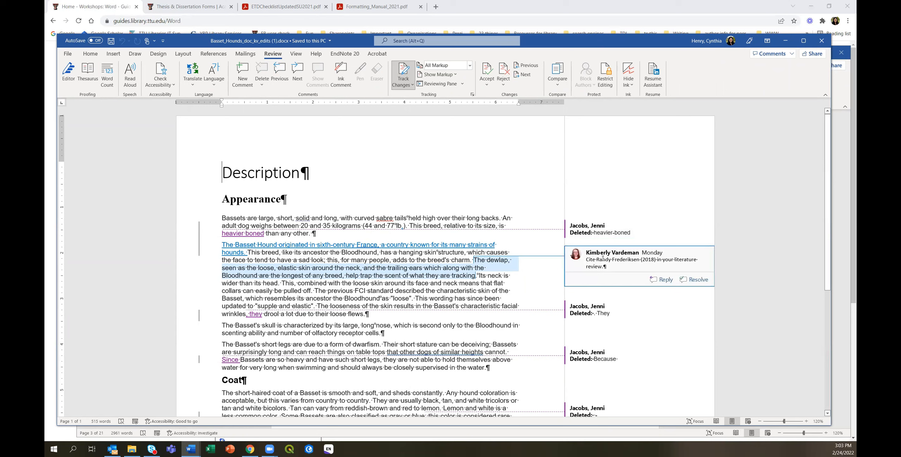
mouse_move(596, 229)
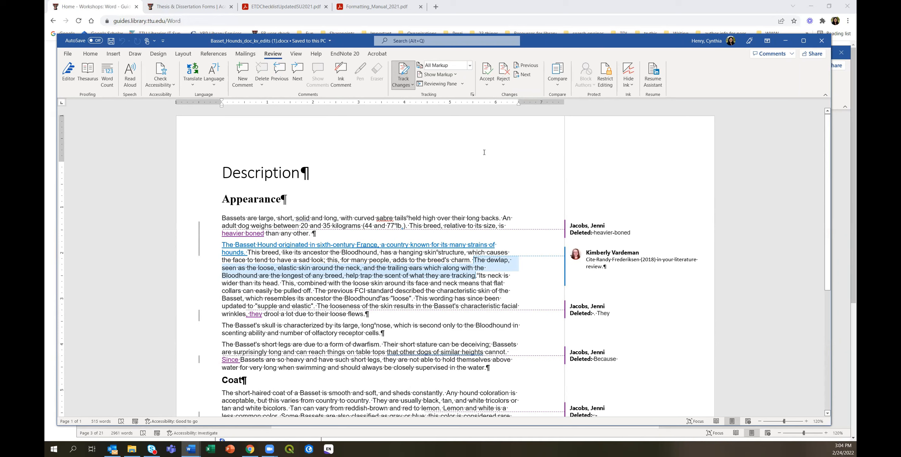
Step: Examine the tracked edits and reviewer comments from the Appearance section down to the Ears section under Health
click(403, 84)
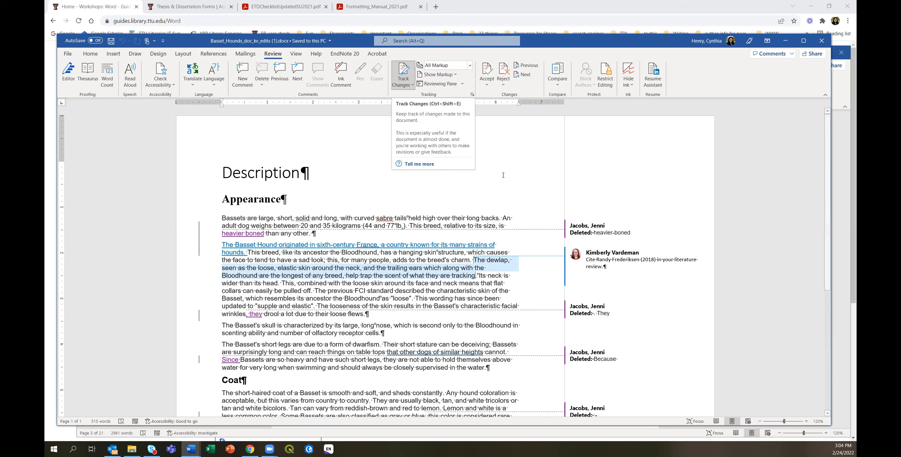
click(470, 65)
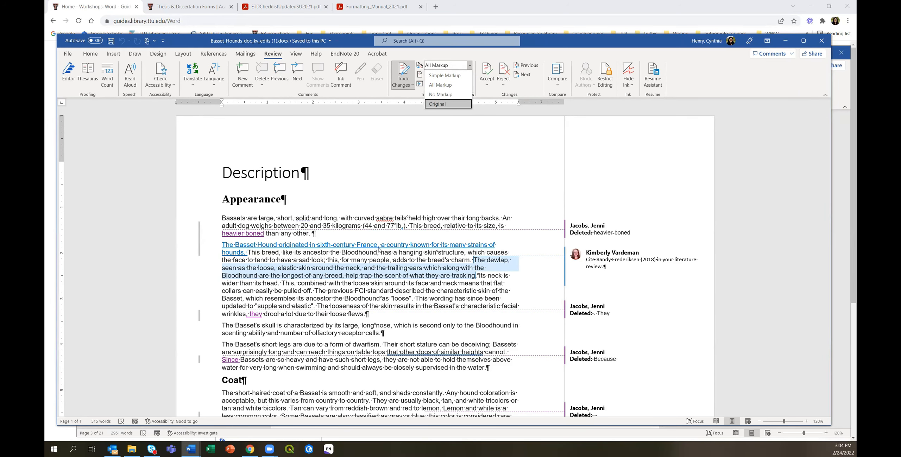
scroll(359, 295, down, 3)
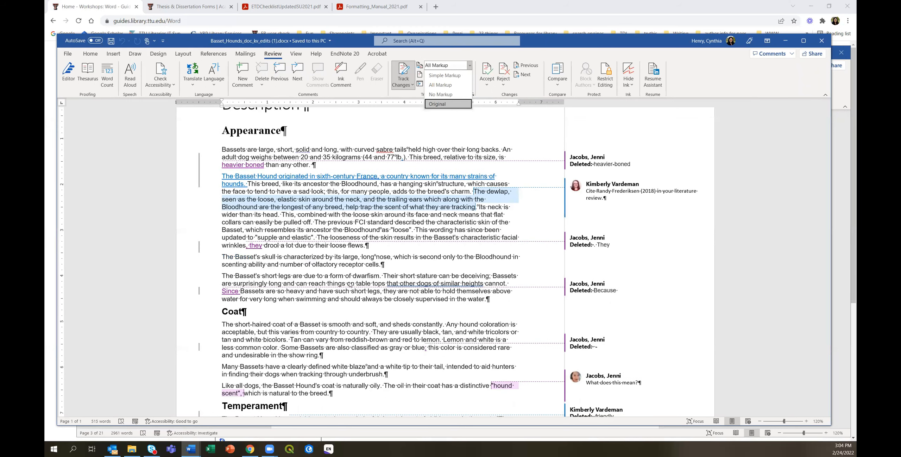
scroll(350, 284, up, 1)
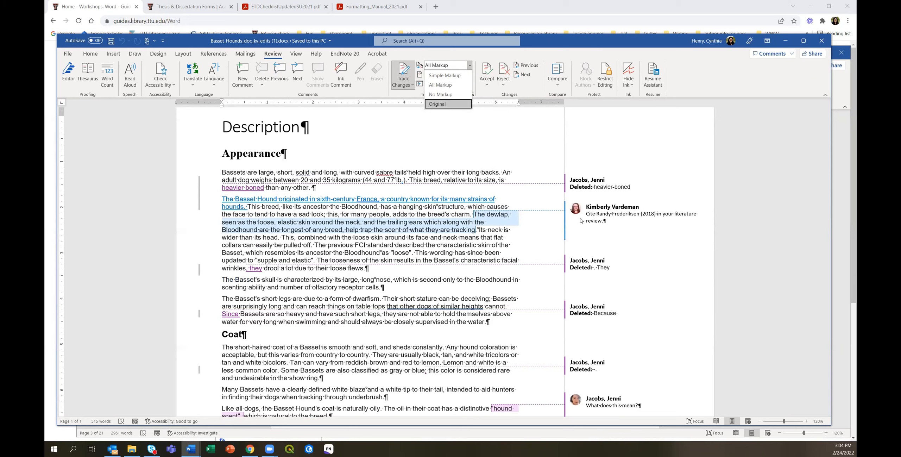
scroll(622, 216, down, 3)
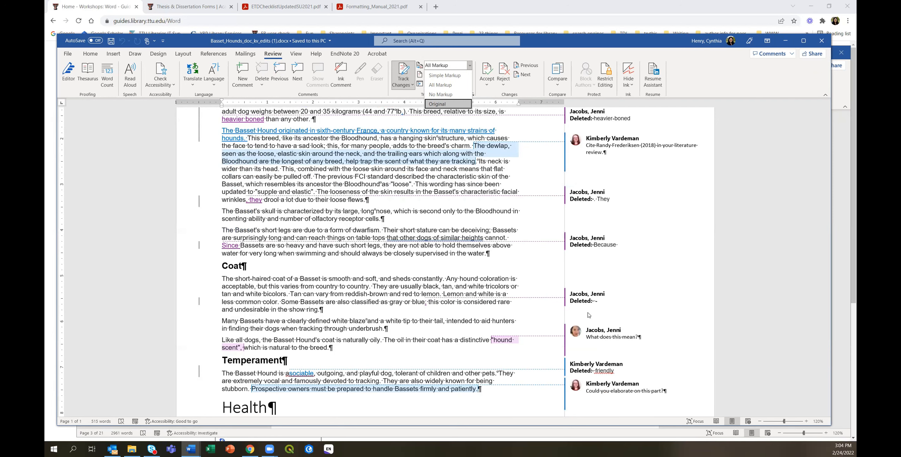
scroll(653, 319, down, 2)
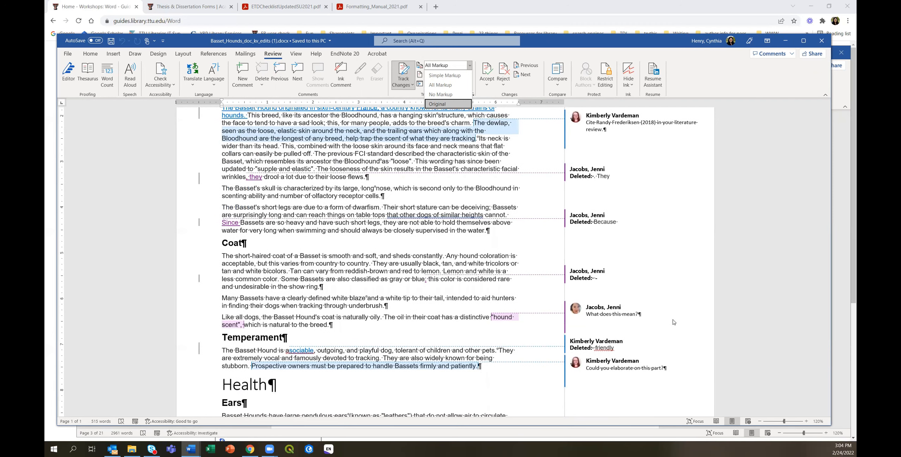
scroll(700, 372, down, 2)
scroll(633, 259, up, 8)
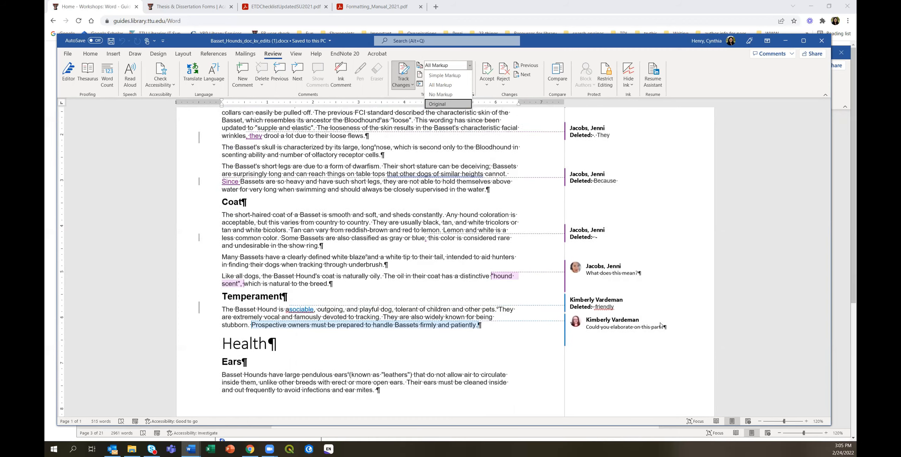
scroll(633, 259, up, 2)
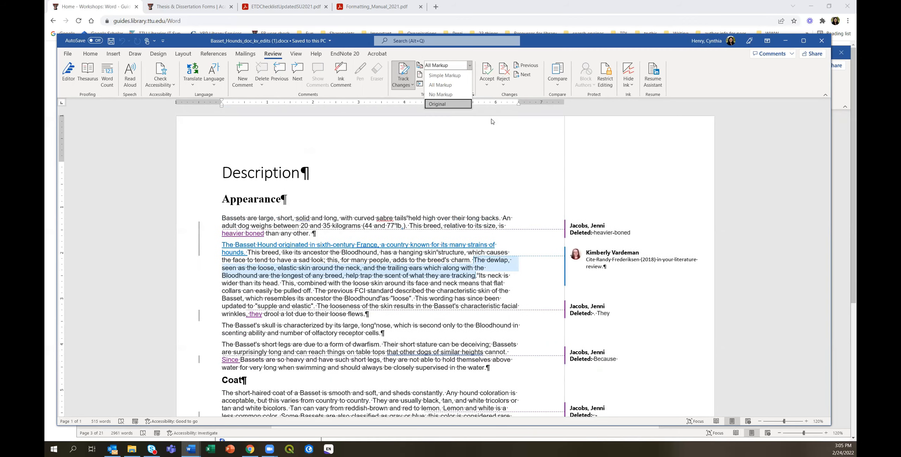
Step: Display the document in Simple Markup and look over the change bars and comments in the Appearance and Coat sections
click(453, 80)
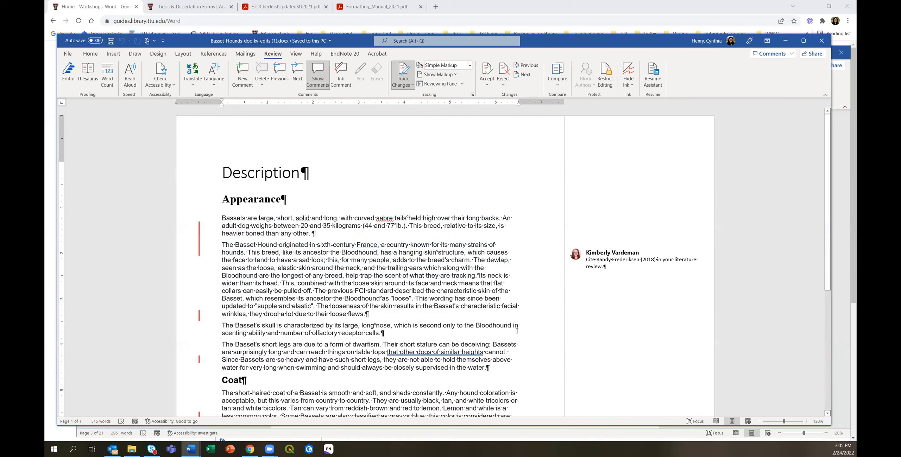
scroll(520, 316, down, 1)
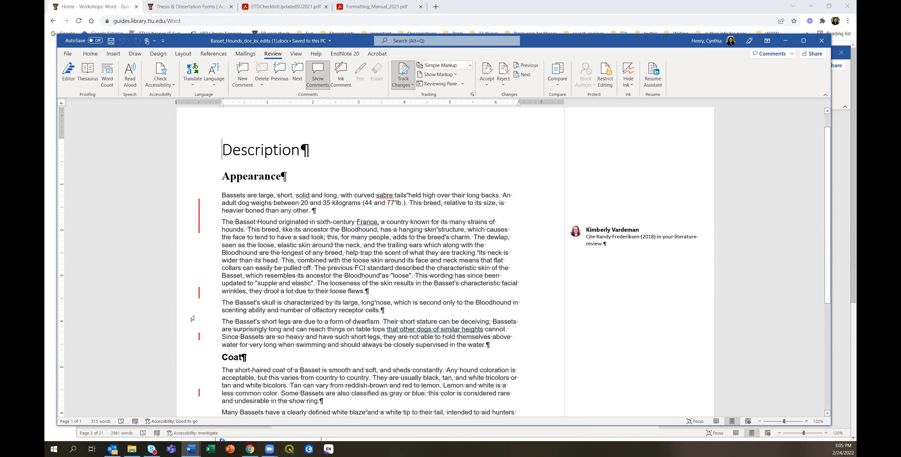
mouse_move(629, 241)
scroll(611, 377, down, 3)
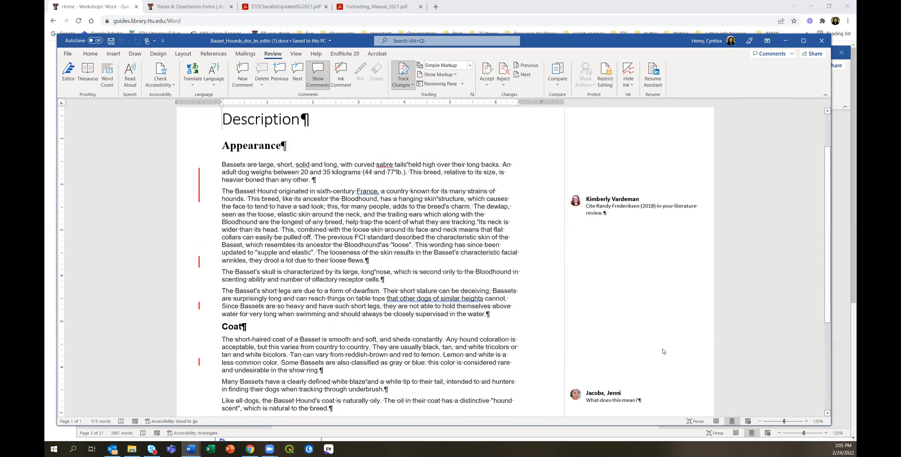
scroll(610, 377, down, 1)
scroll(564, 196, up, 4)
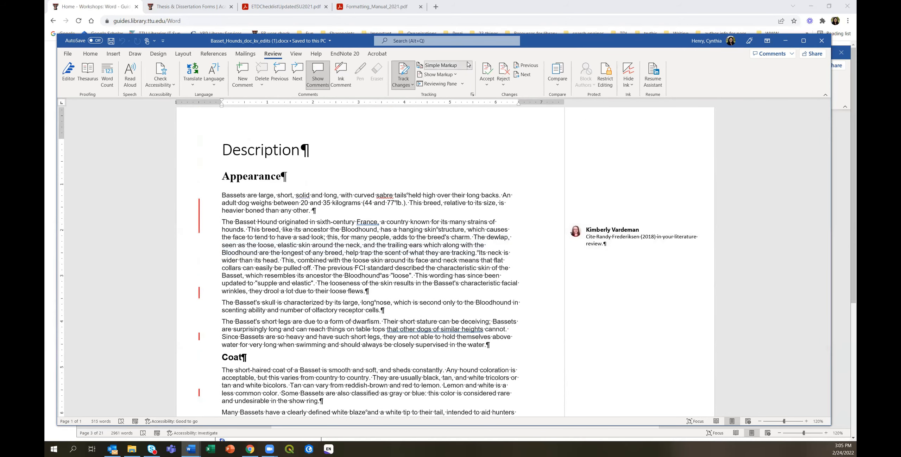
Step: Display the document with No Markup and hide the paragraph and formatting marks
click(470, 66)
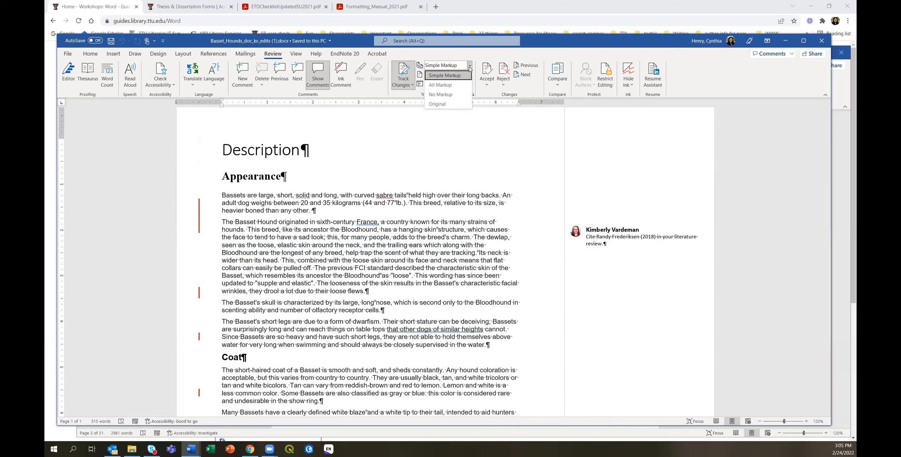
click(446, 95)
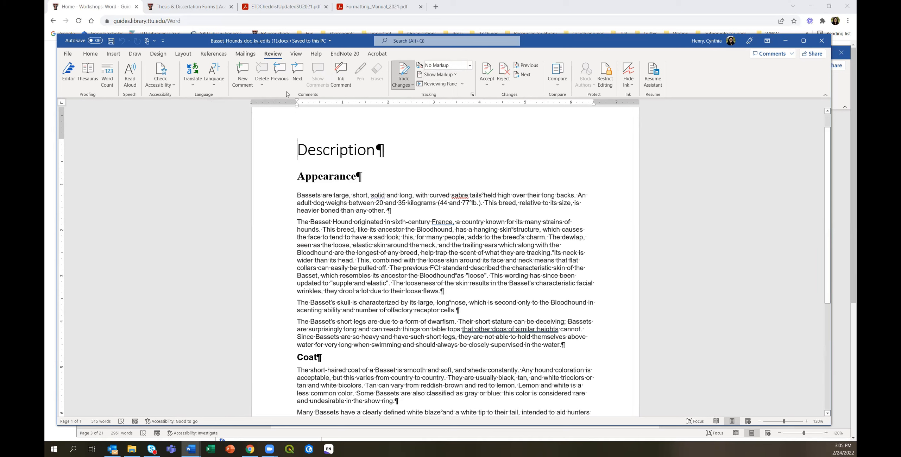
key(ctrl+shift+8)
Step: Compare the Simple Markup display with the All Markup display of the document
click(469, 66)
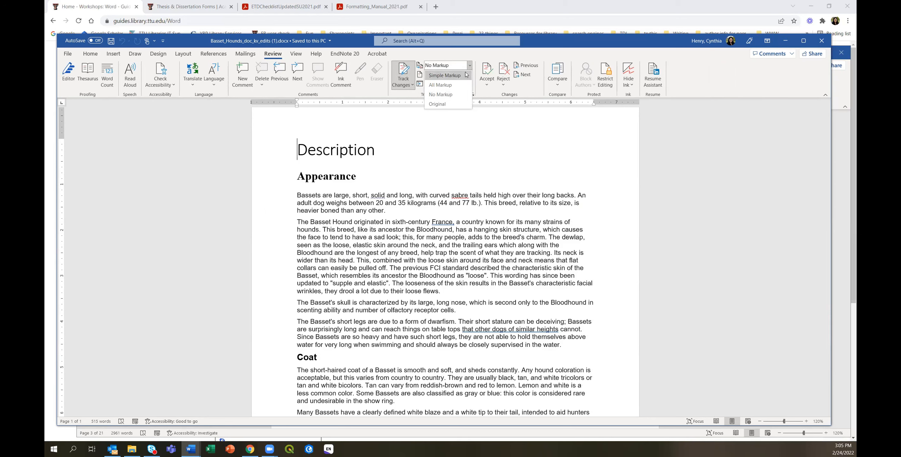
click(464, 76)
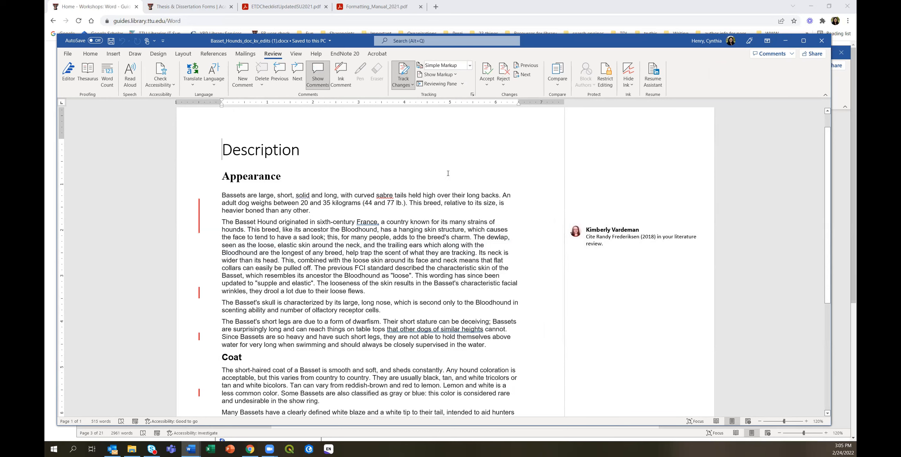
click(470, 65)
click(440, 84)
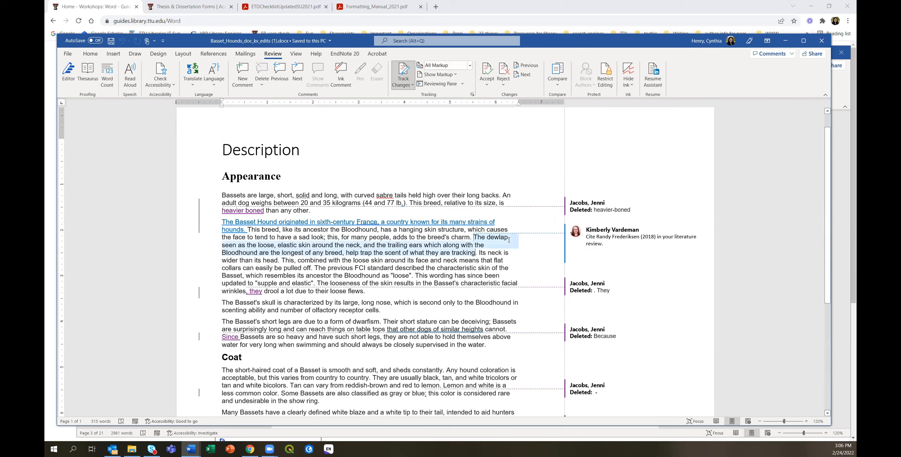
Step: Compare the No Markup and Original versions of the text, and return the display to All Markup
click(470, 65)
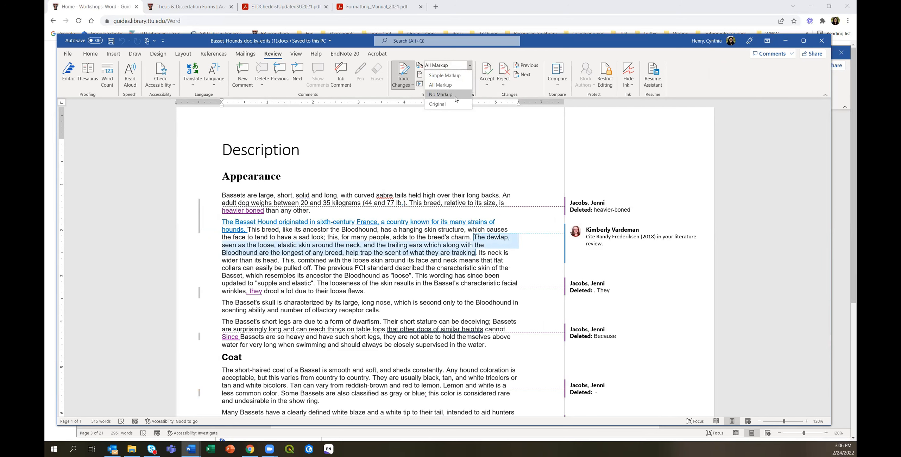
click(441, 94)
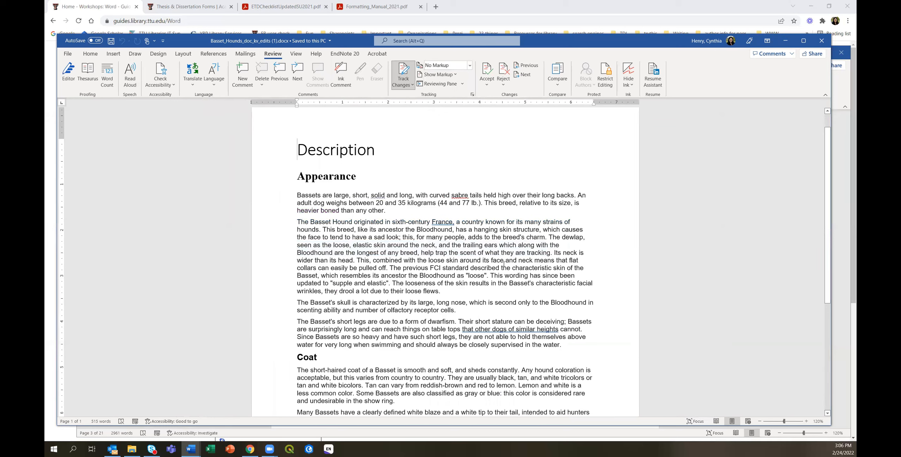
click(470, 65)
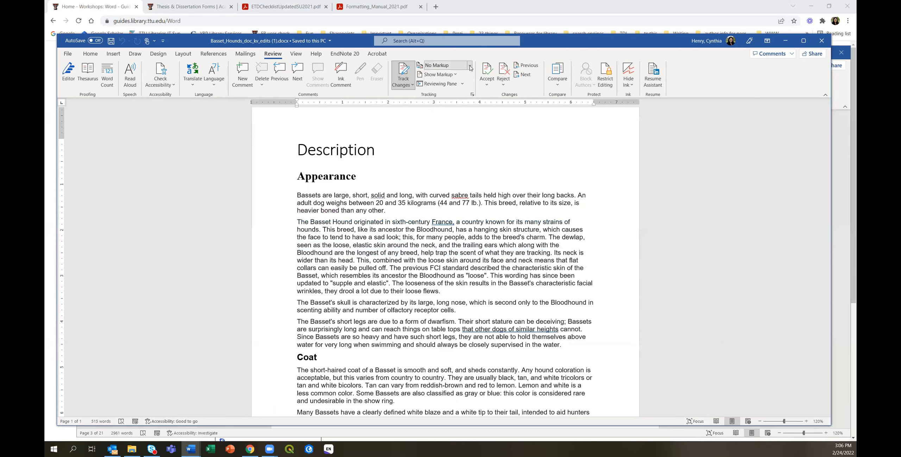
click(450, 105)
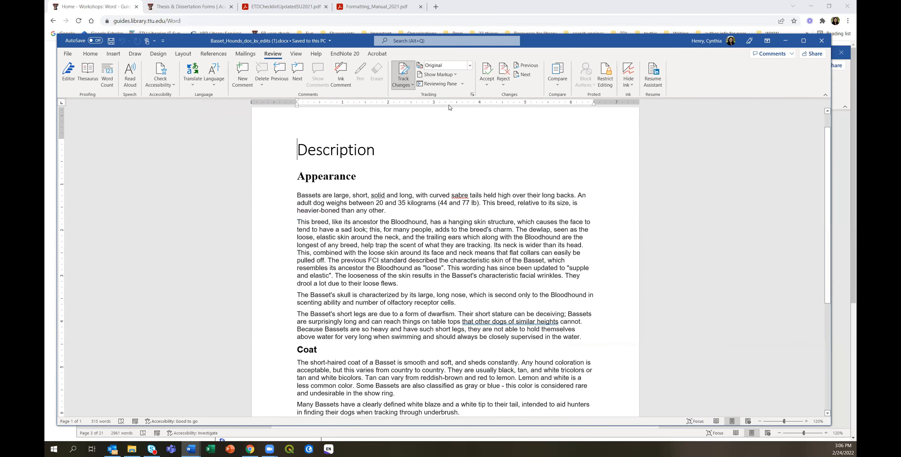
click(470, 65)
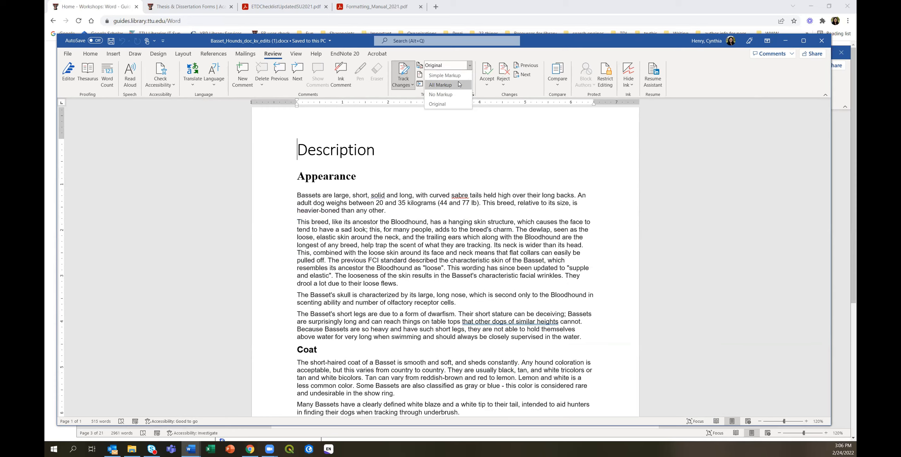
click(458, 82)
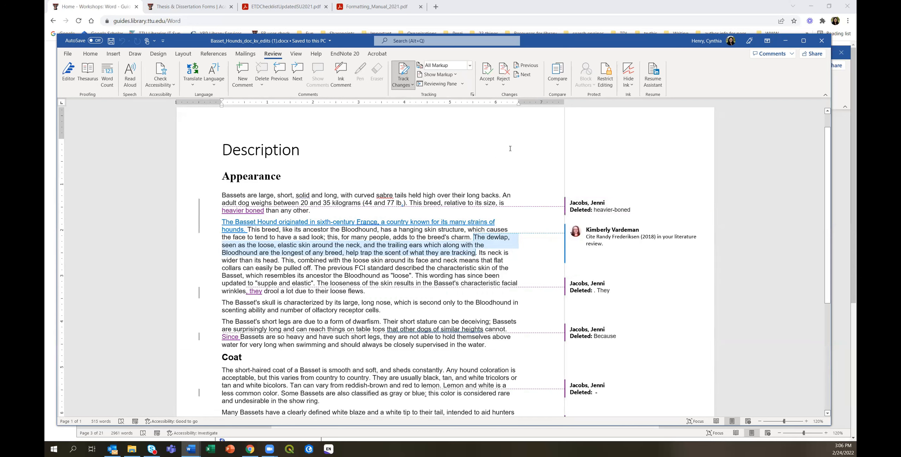
Step: Add "of Bassets" to the end of the Description heading with change tracking on
click(487, 86)
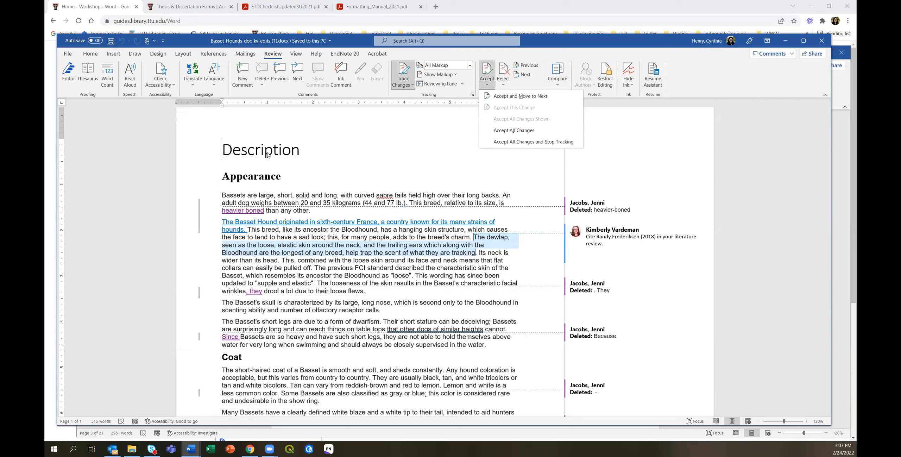
click(256, 153)
click(301, 150)
text(of Ba)
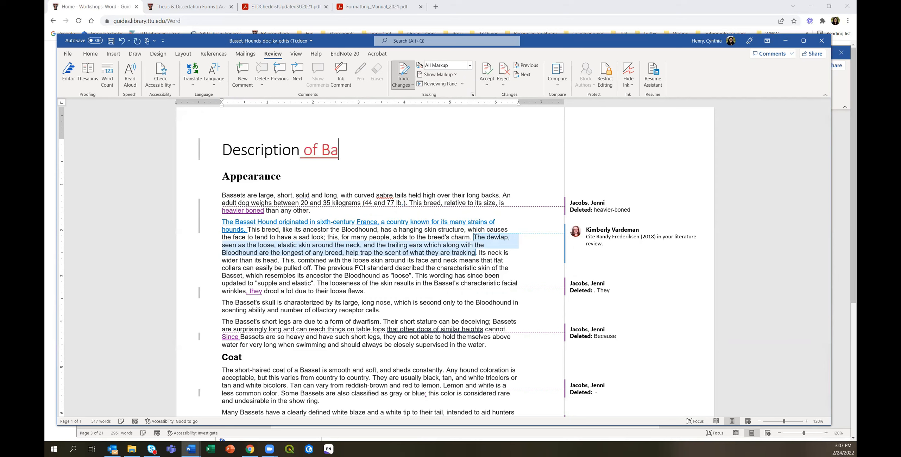
text(ssets)
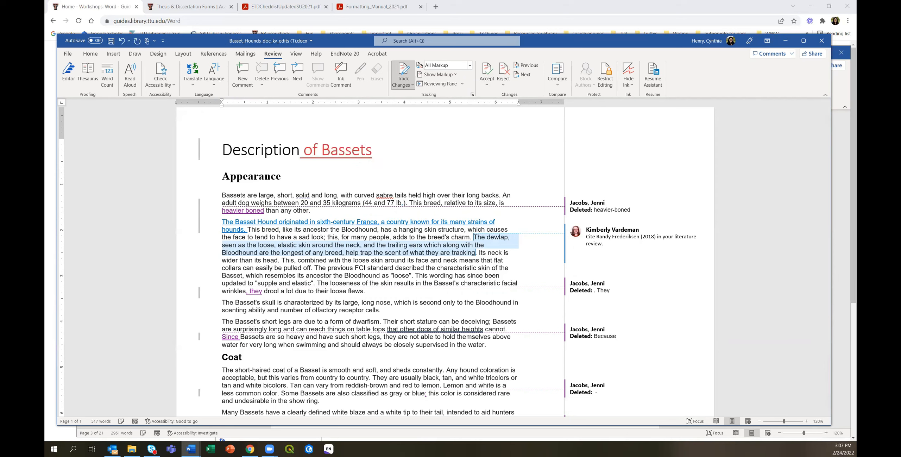
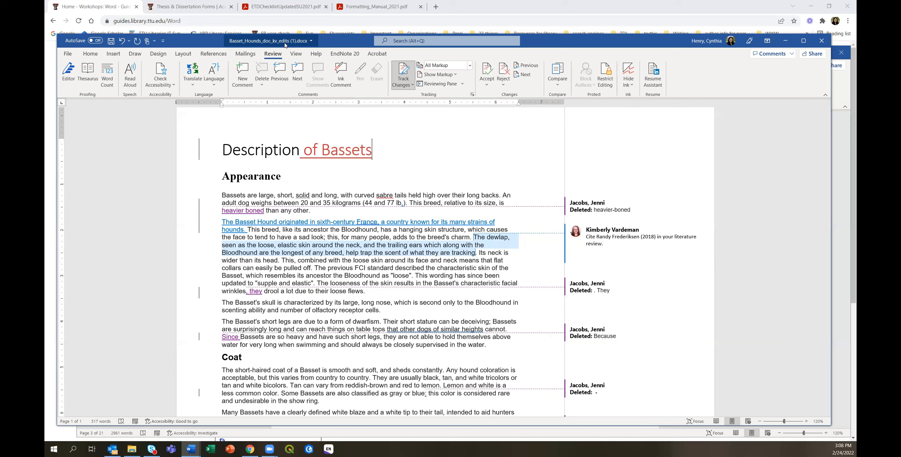
Step: Accept the tracked insertion "of Bassets" in the heading and move to the next change
click(488, 88)
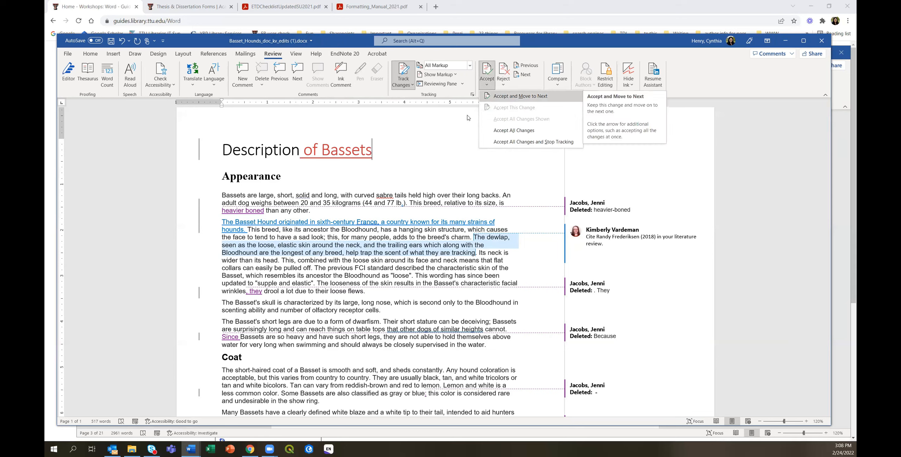
click(221, 151)
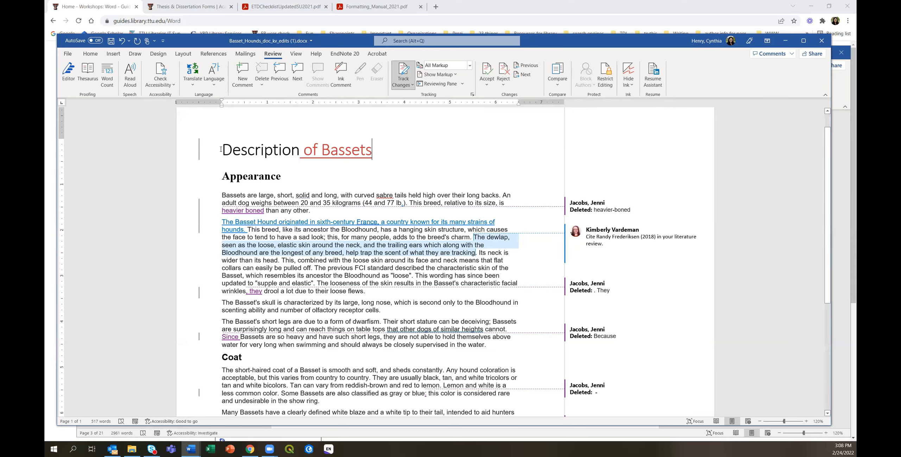
click(487, 85)
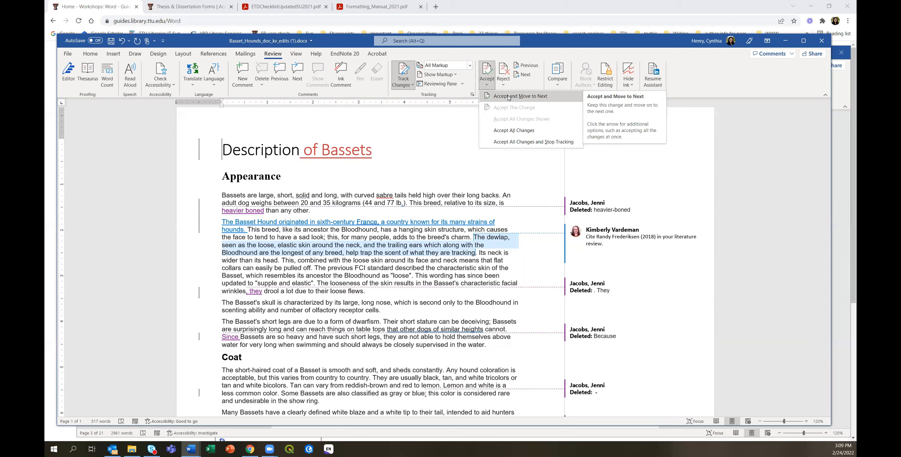
click(508, 96)
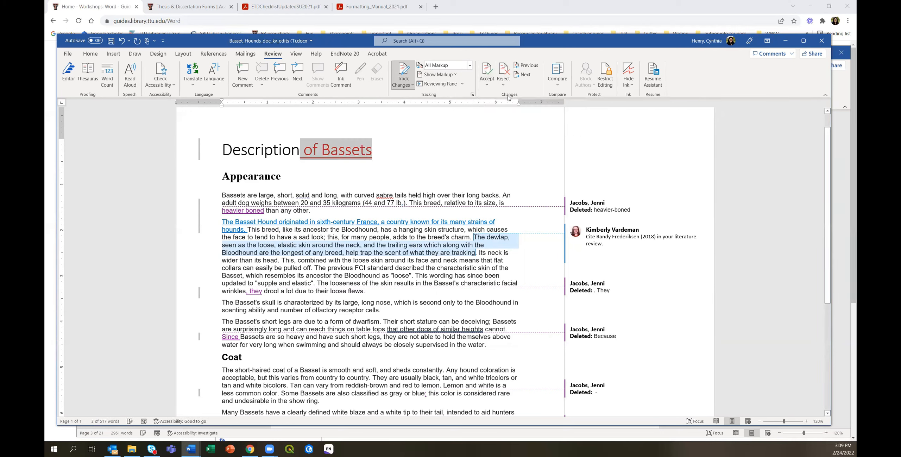
click(487, 81)
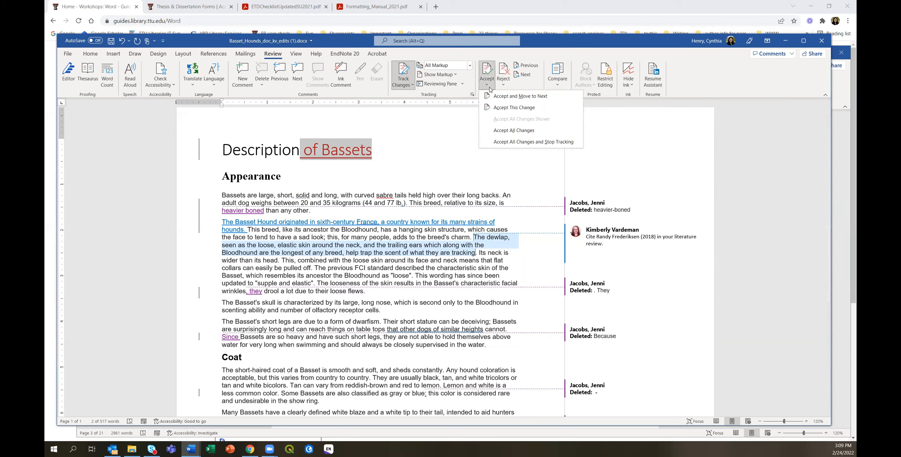
click(509, 100)
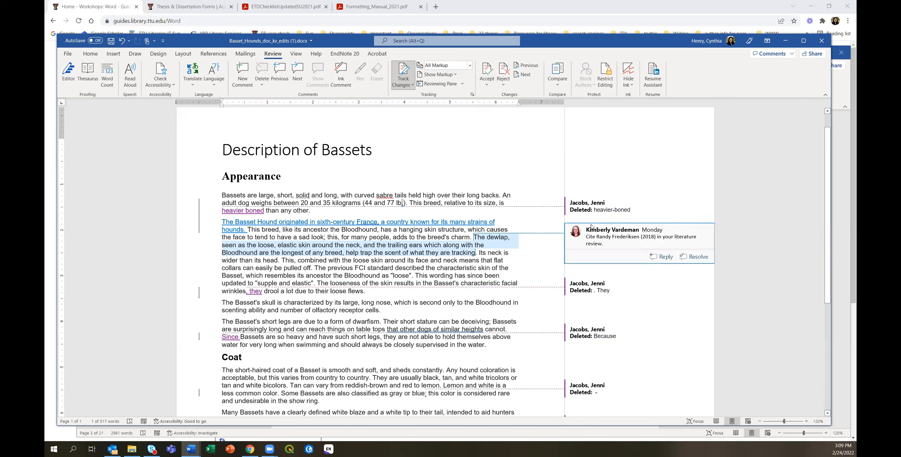
Step: Accept the tracked deletion of "heavier-boned" and its replacement "heavier boned", and move to the next change
click(489, 87)
click(518, 96)
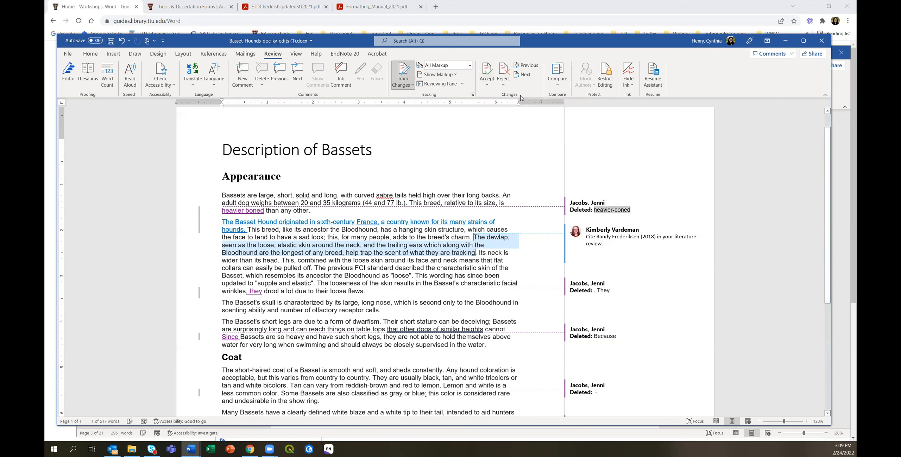
click(487, 85)
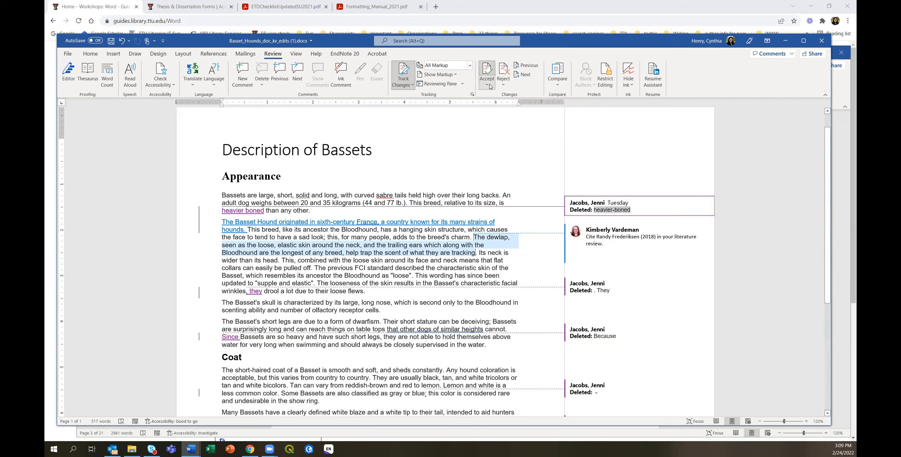
click(507, 98)
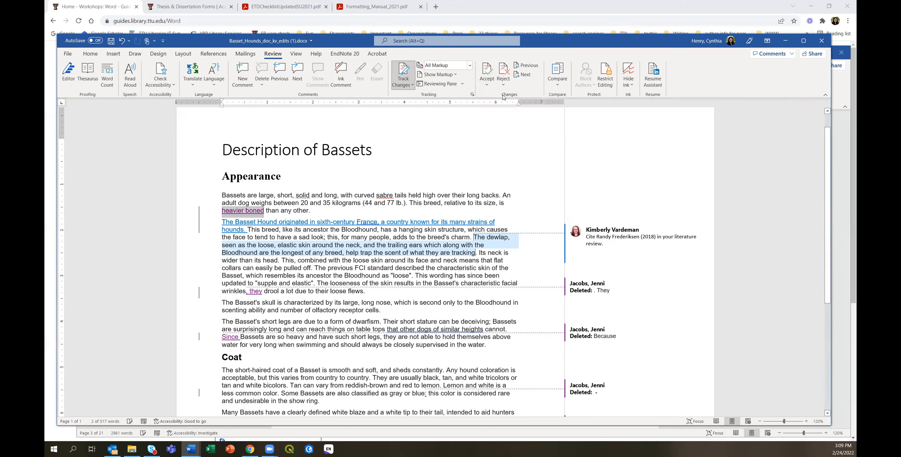
click(486, 85)
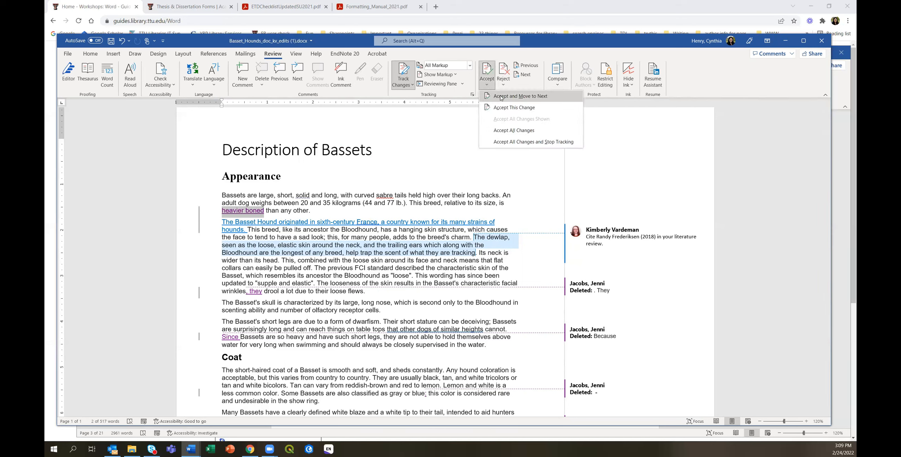
click(502, 97)
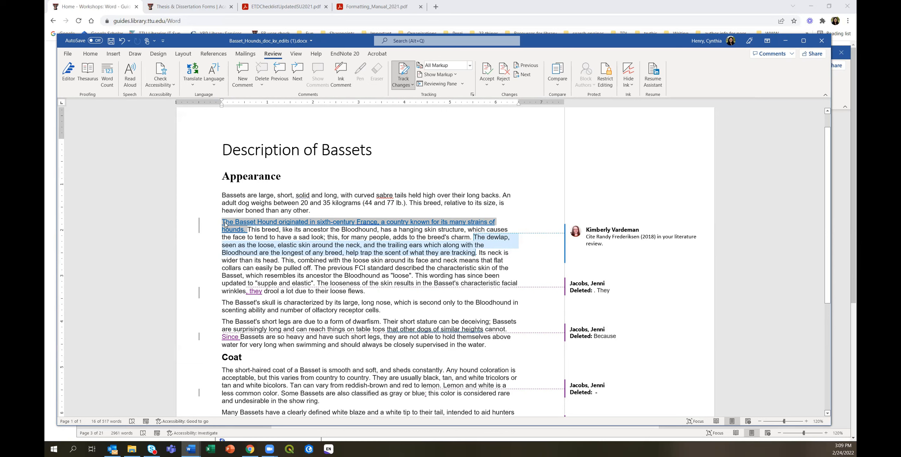
Step: Reply "What a great idea I will do that." to the citation comment on the dewlap sentence
mouse_move(226, 224)
mouse_move(295, 253)
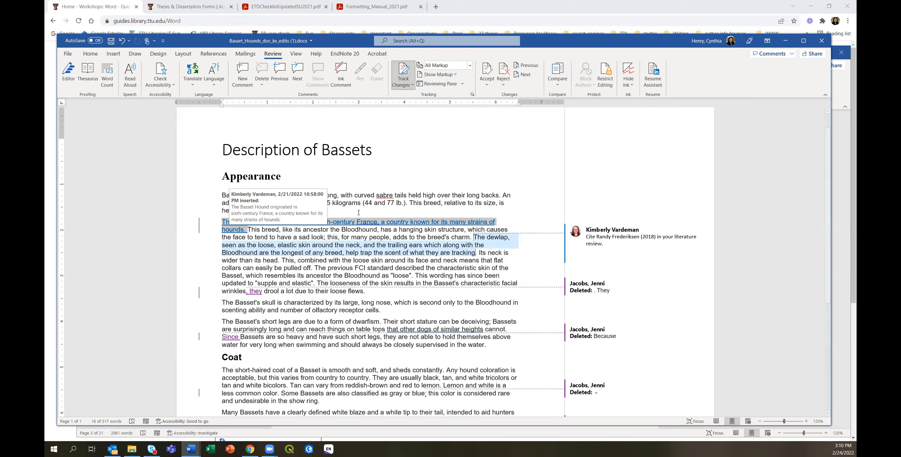
click(613, 232)
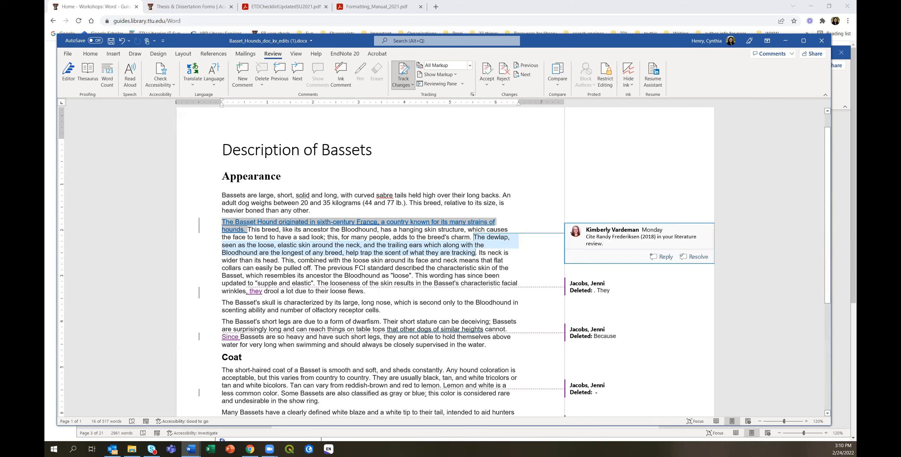
mouse_move(628, 239)
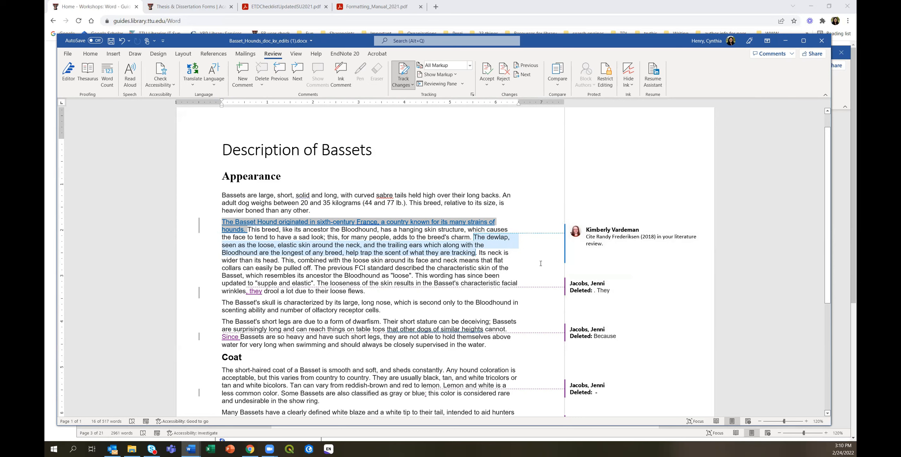
mouse_move(660, 258)
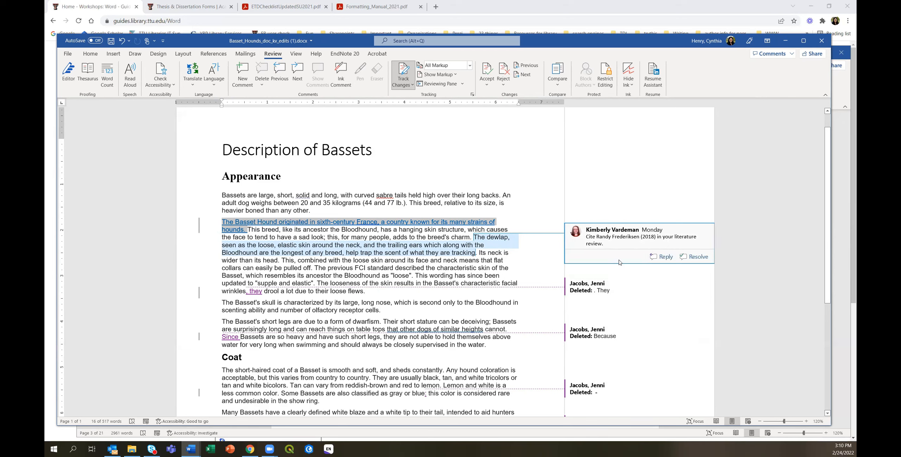
mouse_move(661, 241)
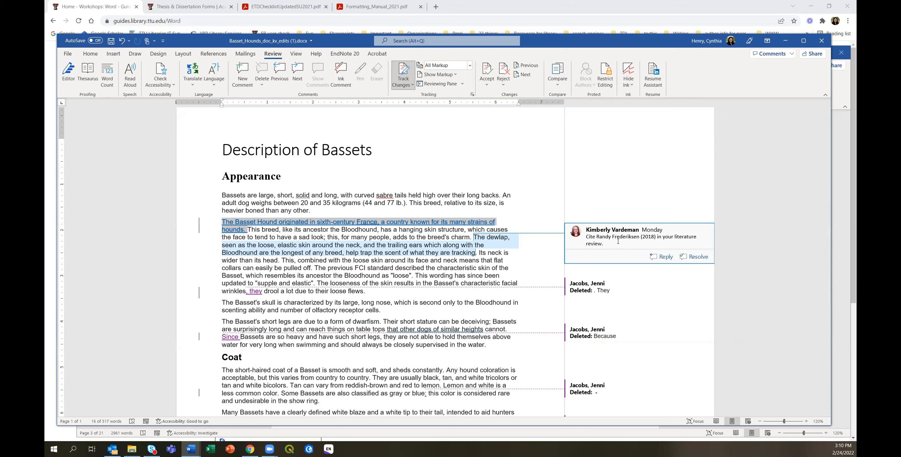
click(662, 257)
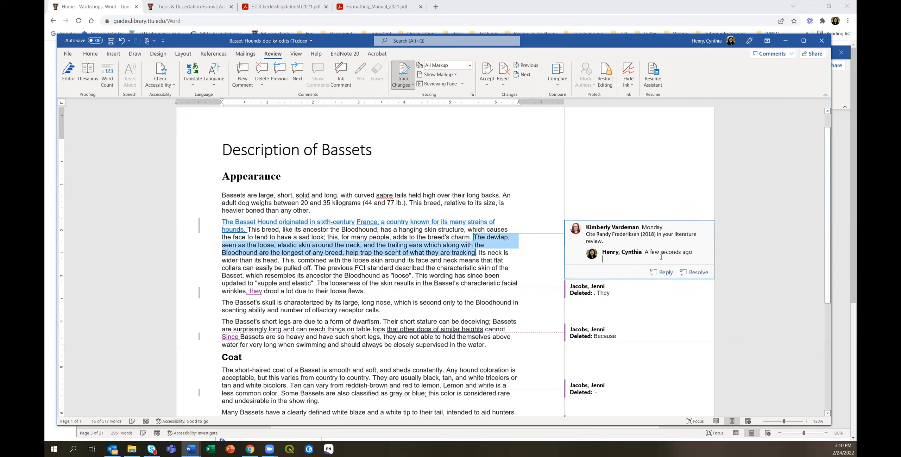
text(What a great idea I will do that.)
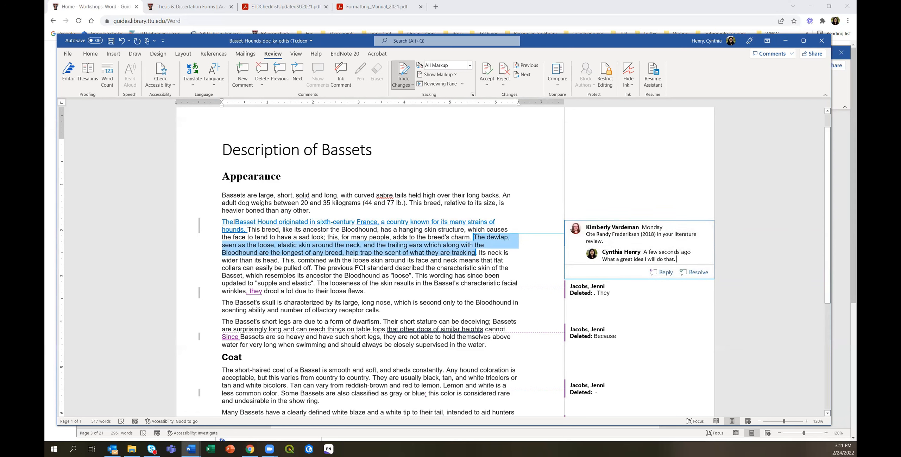
Step: Reject the tracked insertion of the sentence about the Basset Hound originating in sixth-century France and move to the next change
click(200, 227)
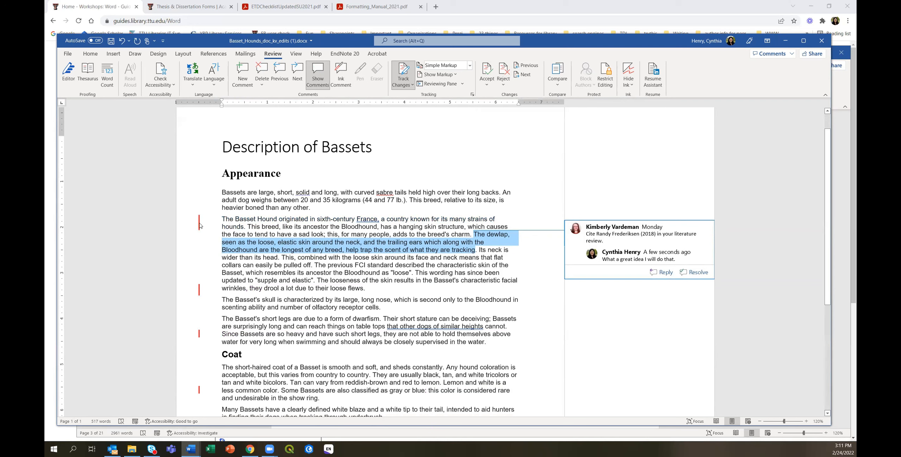
click(504, 85)
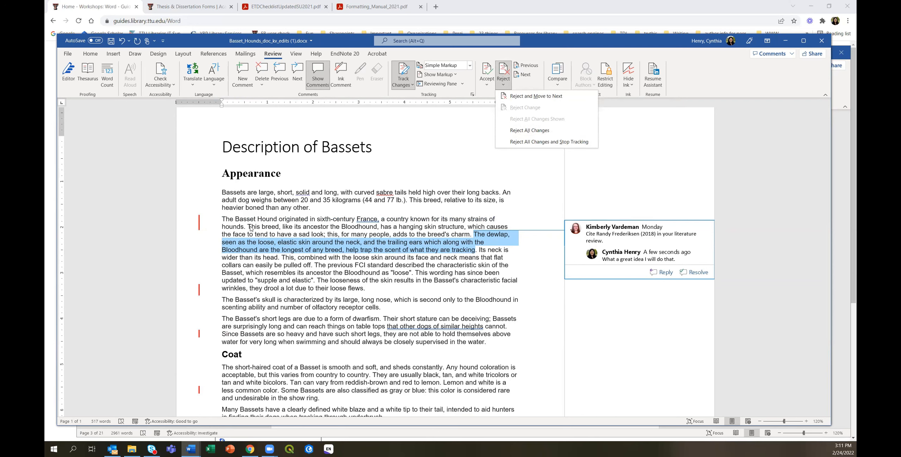
click(536, 97)
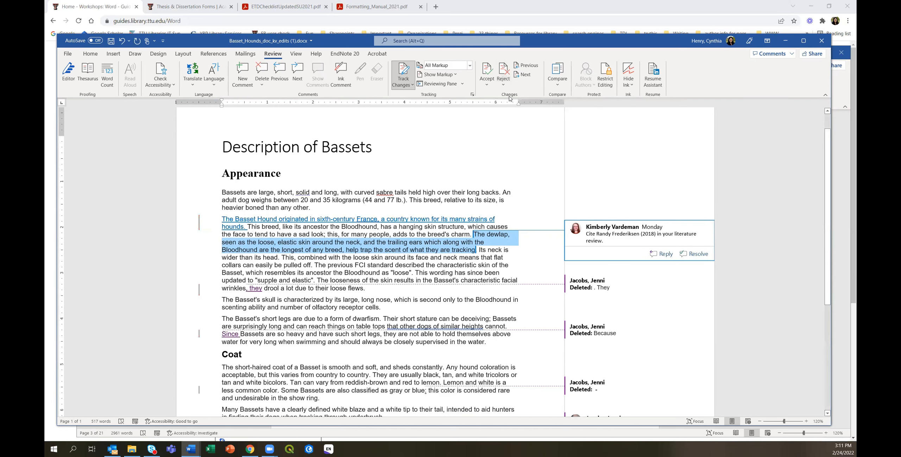
click(504, 84)
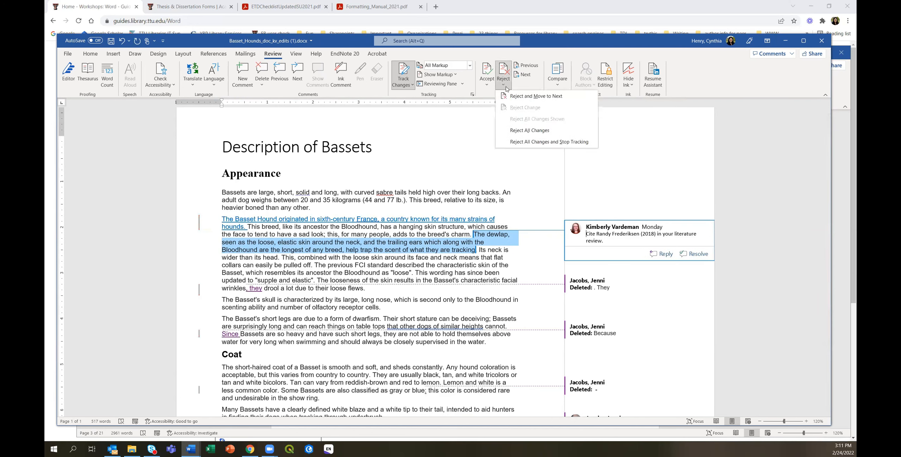
click(527, 97)
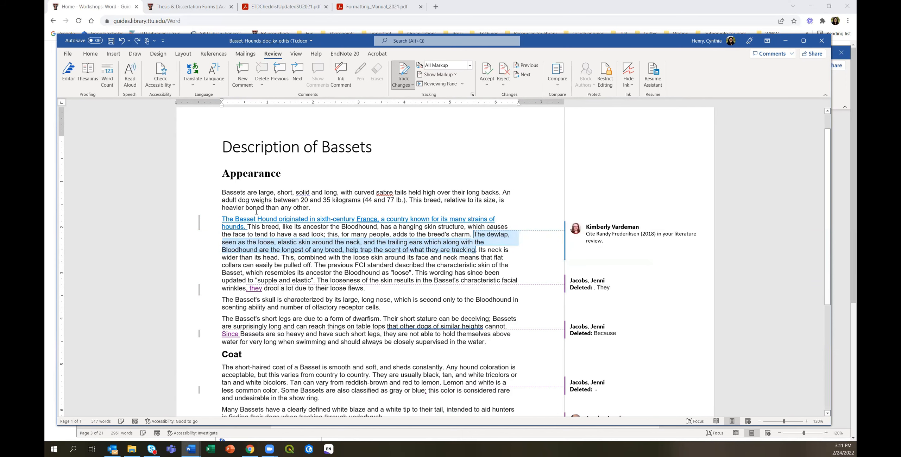
click(505, 84)
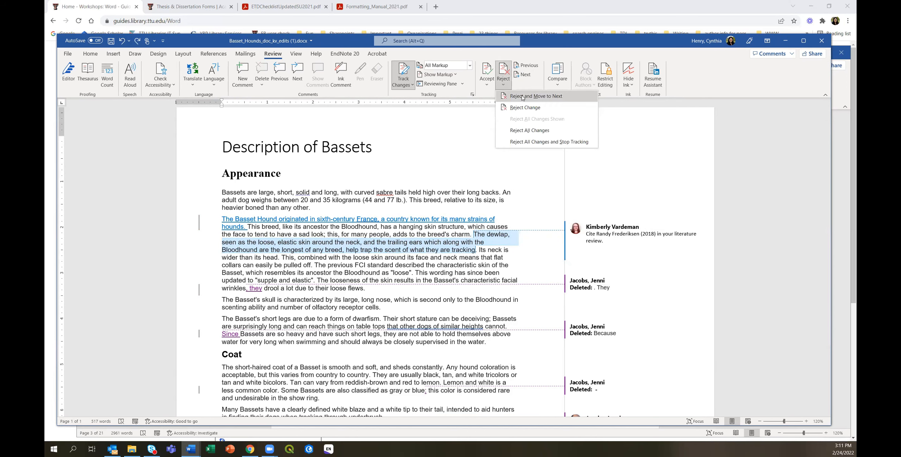
click(523, 96)
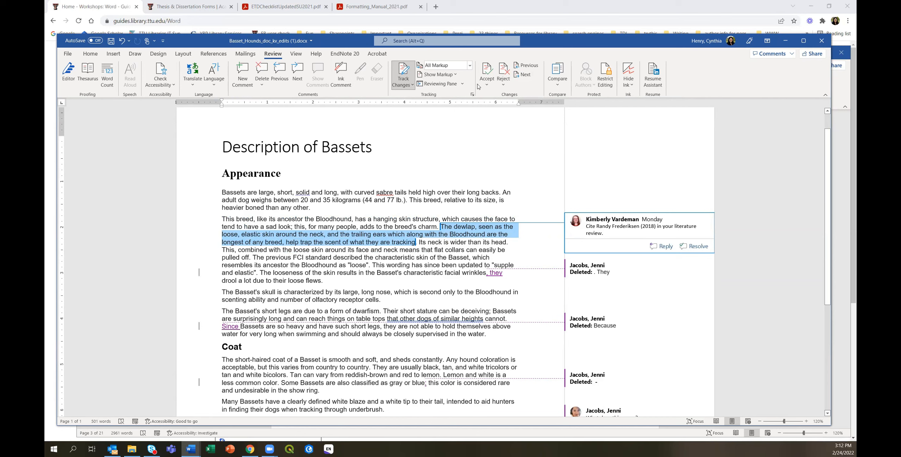
Step: Show the document with No Markup and proofread the text down through the Temperament section
click(469, 66)
click(457, 94)
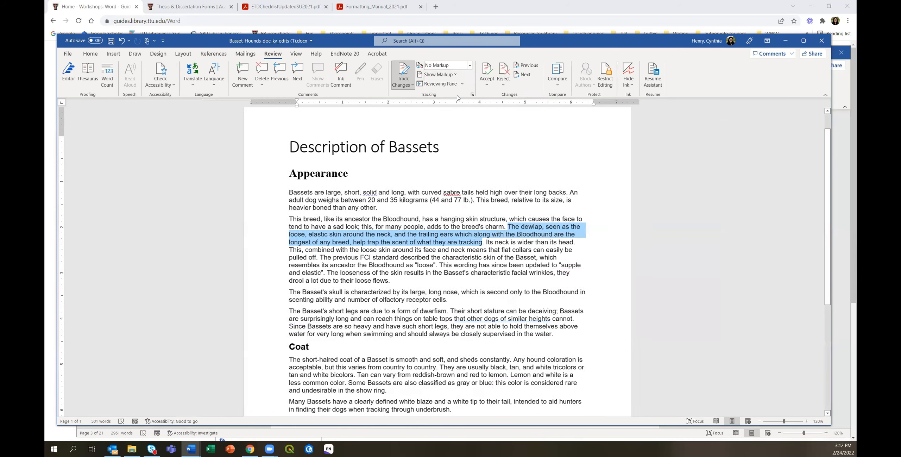
scroll(539, 372, down, 5)
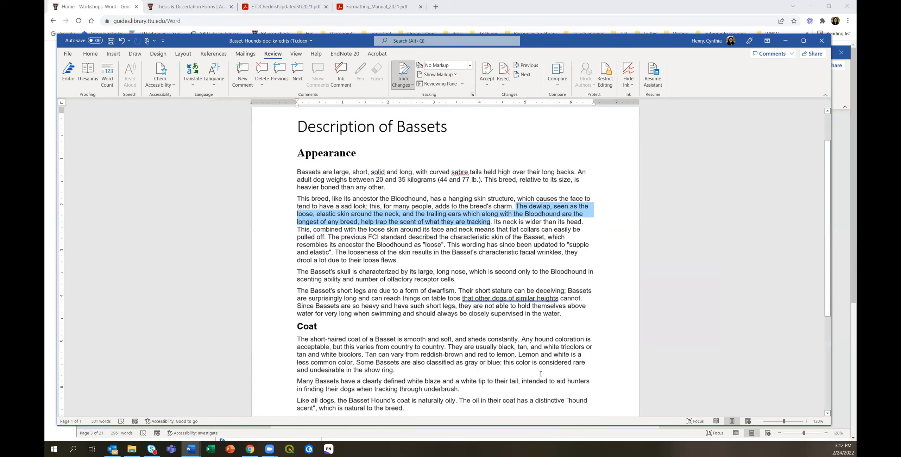
scroll(477, 336, up, 5)
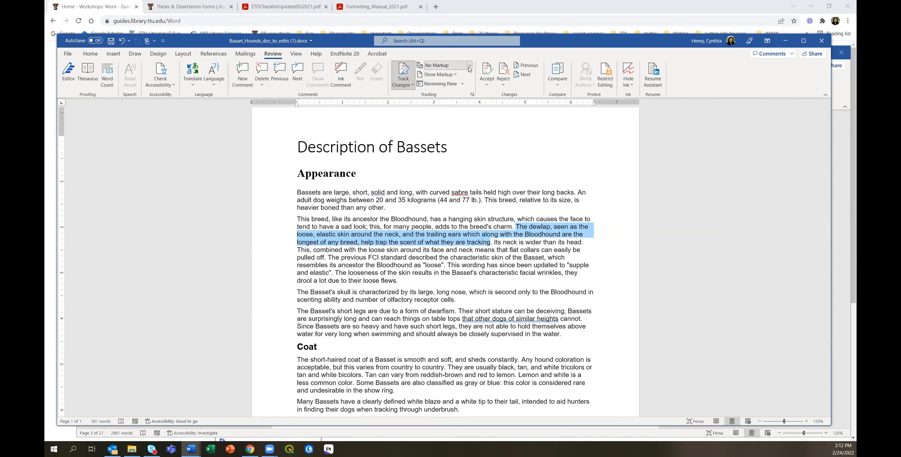
scroll(538, 224, down, 3)
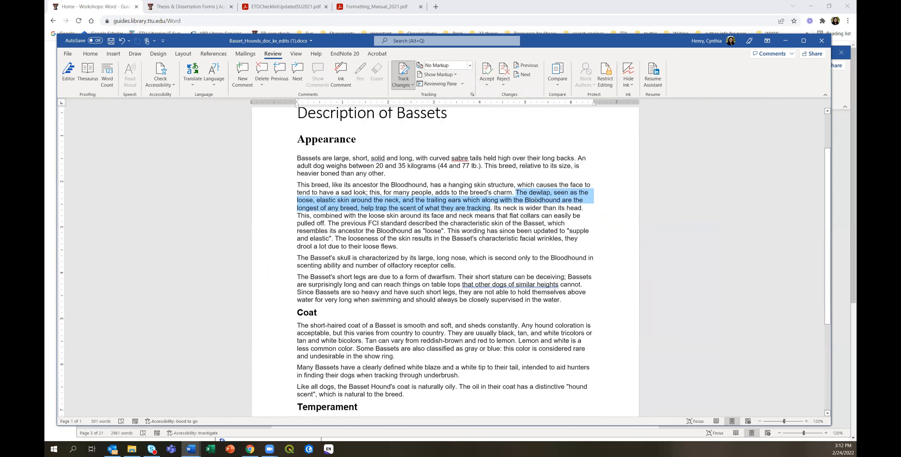
scroll(537, 224, down, 1)
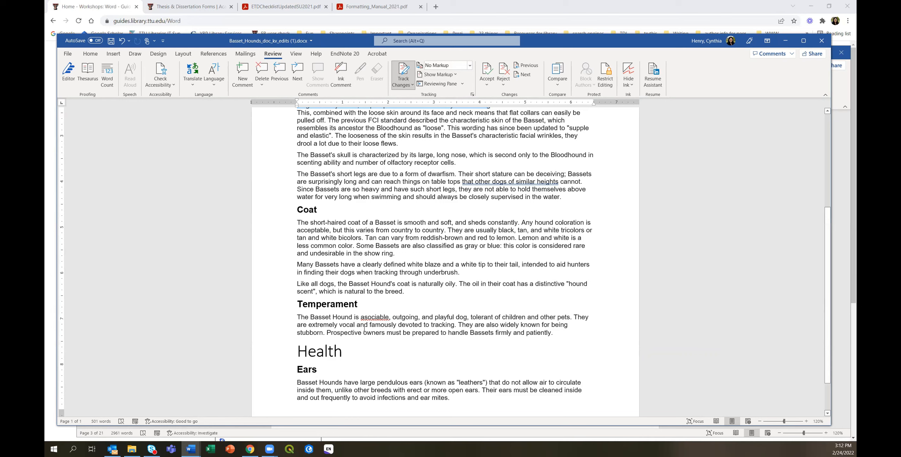
Step: Return the display to All Markup and insert the missing space between "a" and "sociable" in the Temperament paragraph
click(469, 65)
click(441, 85)
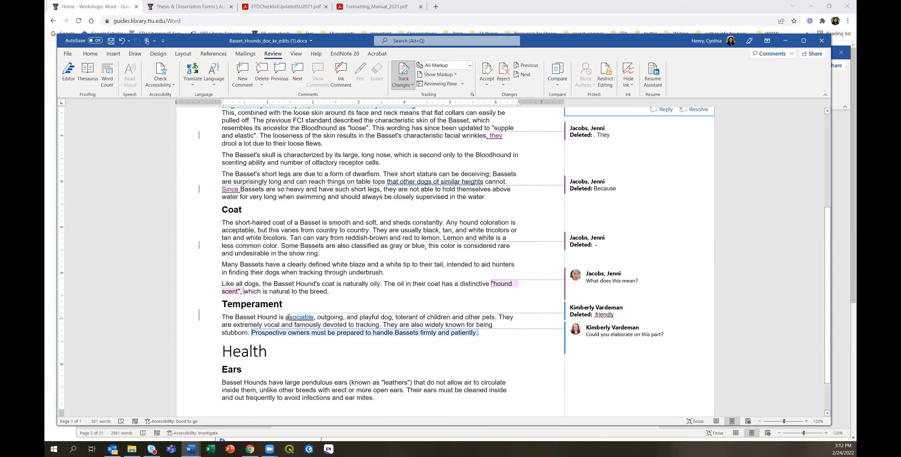
right_click(289, 317)
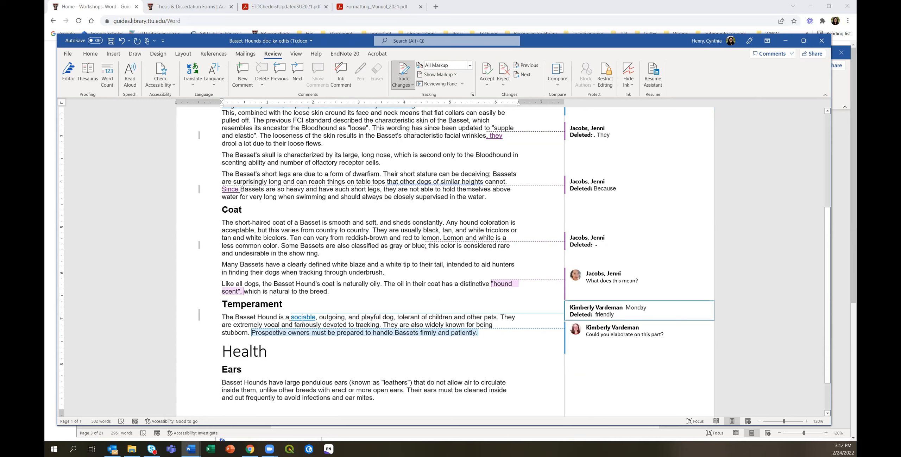
mouse_move(304, 319)
Step: Accept all remaining tracked changes in the document at once
scroll(526, 341, up, 4)
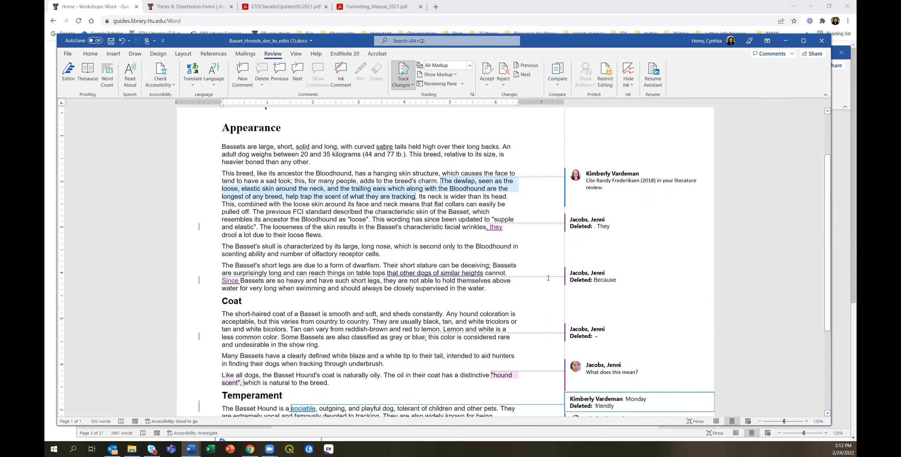
click(487, 84)
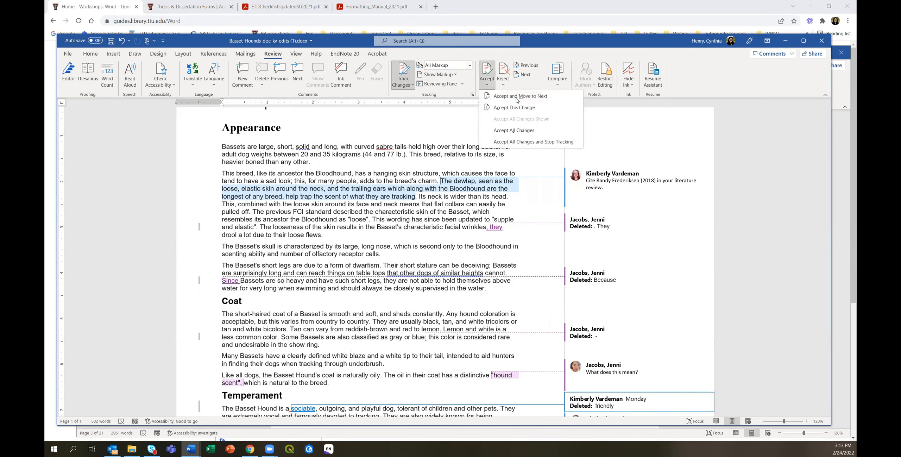
click(532, 131)
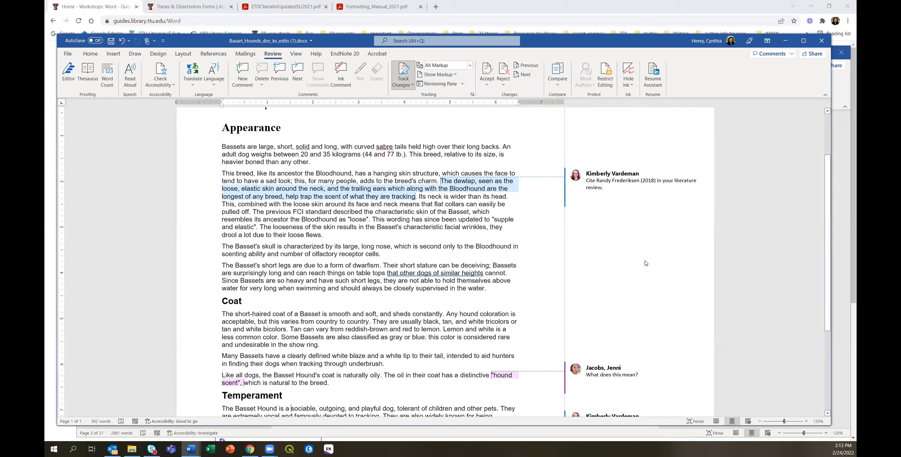
Step: Advance through the remaining markup from the dewlap comment to the "hound scent" comment and check the Temperament paragraph
mouse_move(577, 180)
click(444, 181)
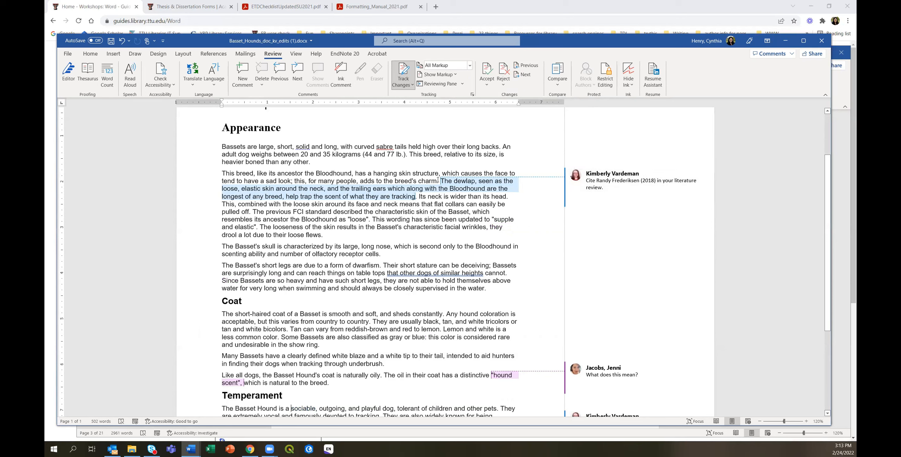
click(486, 86)
click(514, 100)
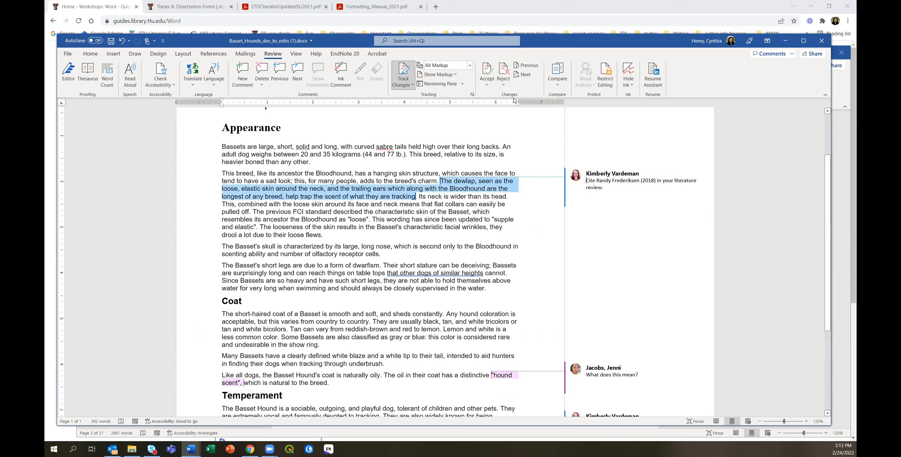
click(489, 84)
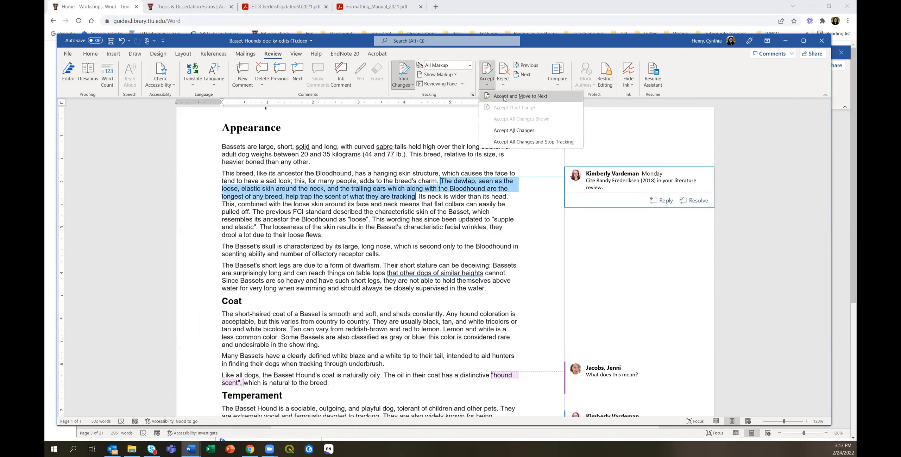
click(505, 98)
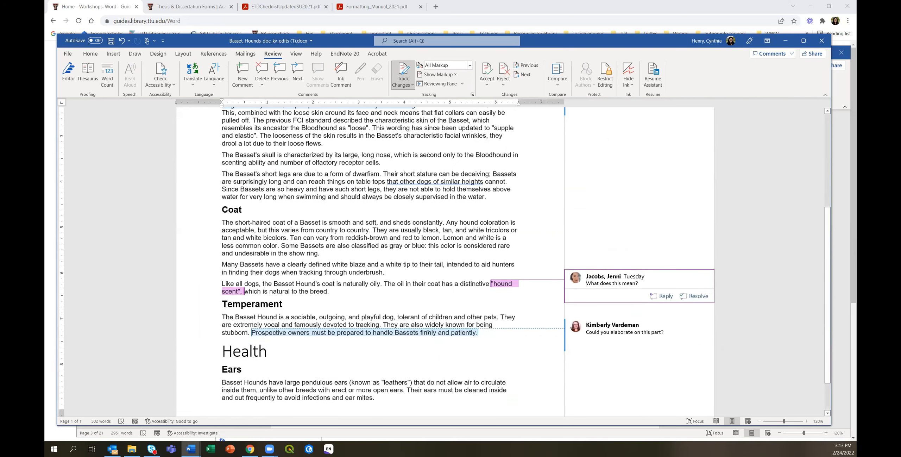
scroll(388, 338, down, 2)
click(290, 271)
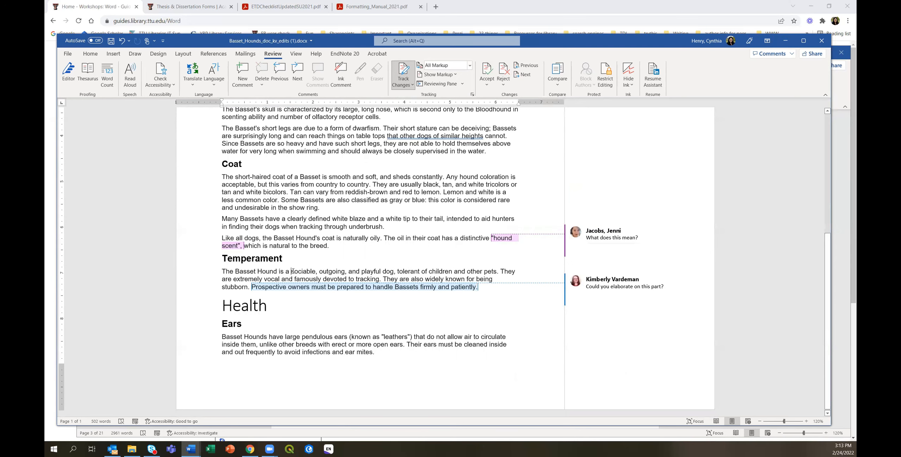
scroll(599, 176, up, 4)
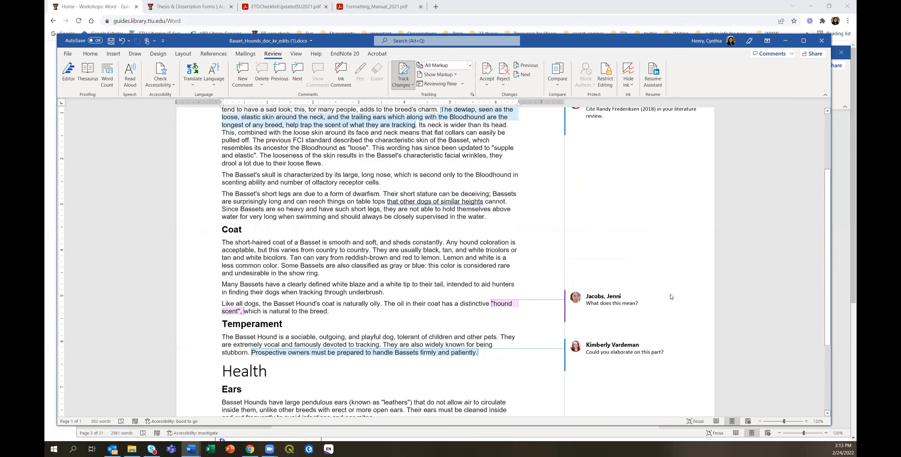
Step: Resolve the three comments on the dewlap sentence, the "hound scent" phrase and the prospective-owners sentence
click(617, 156)
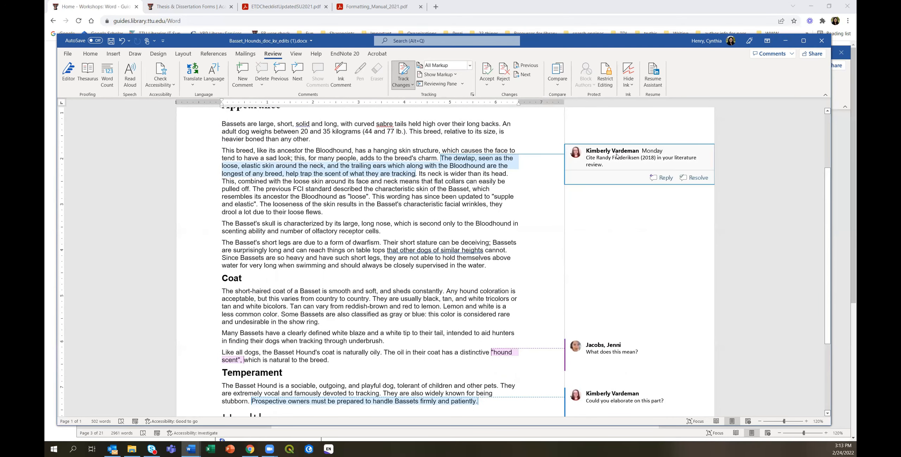
click(696, 178)
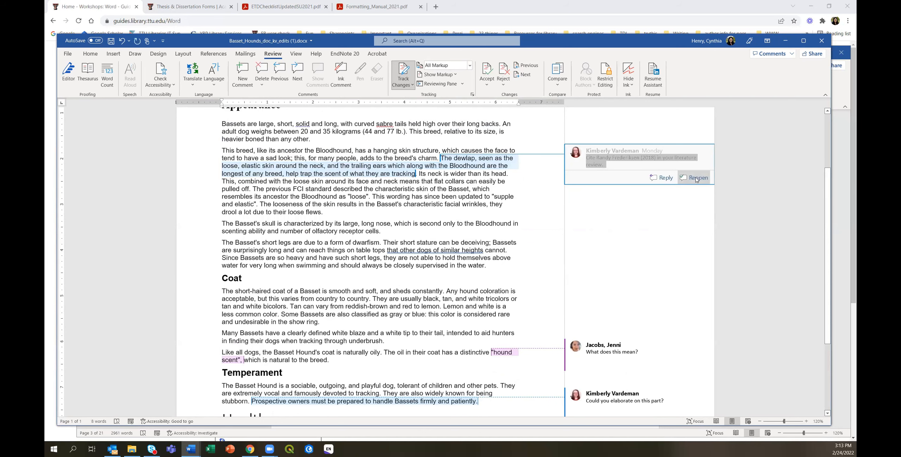
mouse_move(649, 343)
scroll(649, 343, down, 1)
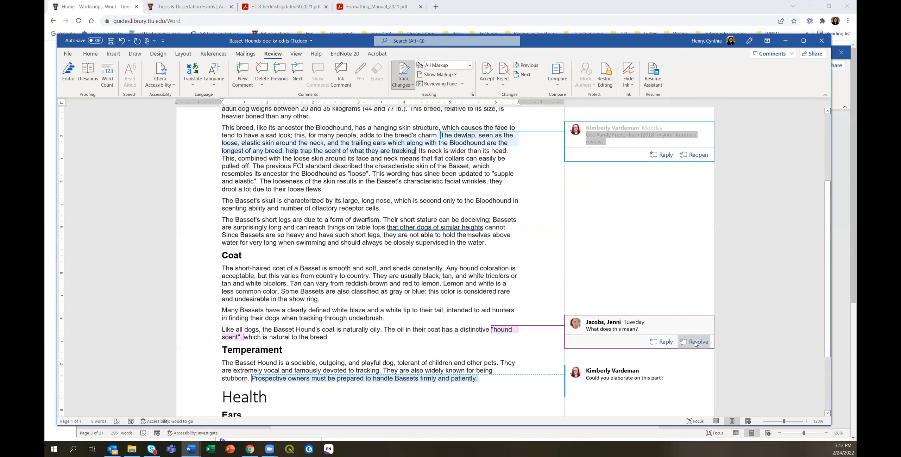
click(696, 342)
scroll(690, 341, down, 2)
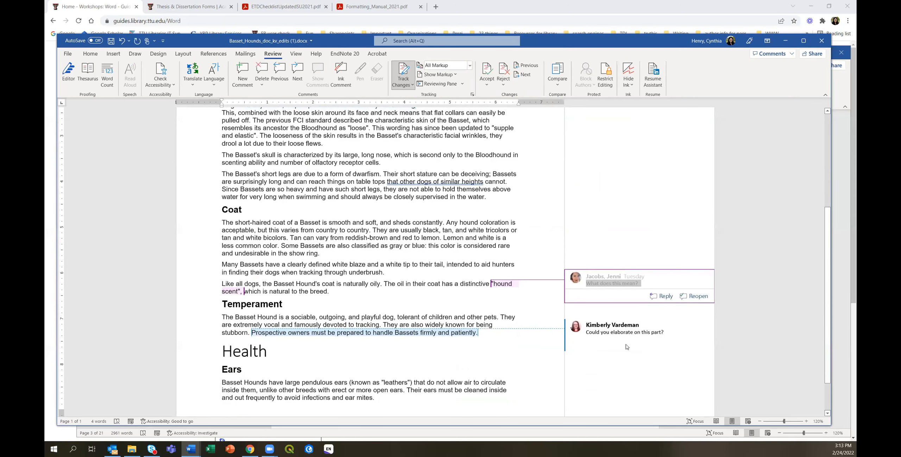
click(686, 341)
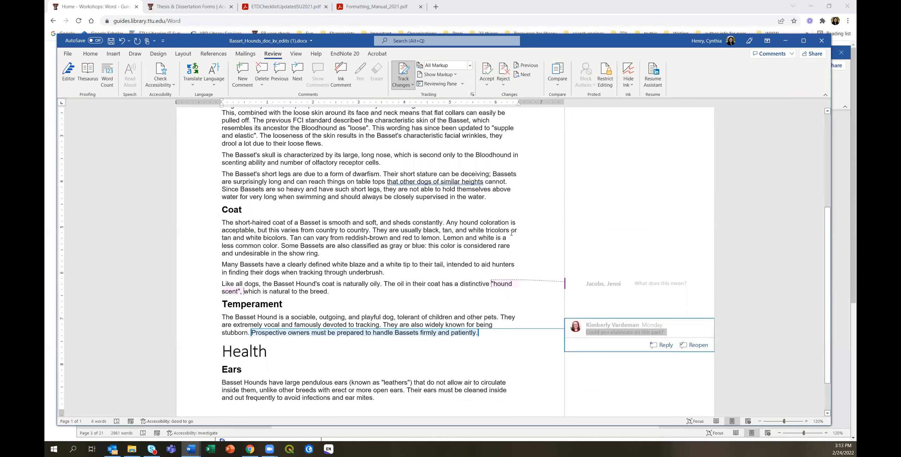
Step: Accept all changes in the document and stop tracking
scroll(505, 259, up, 7)
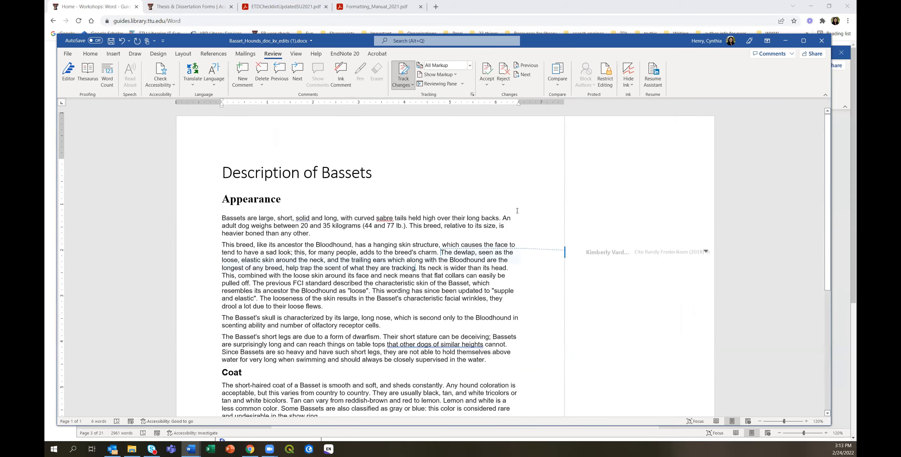
click(488, 87)
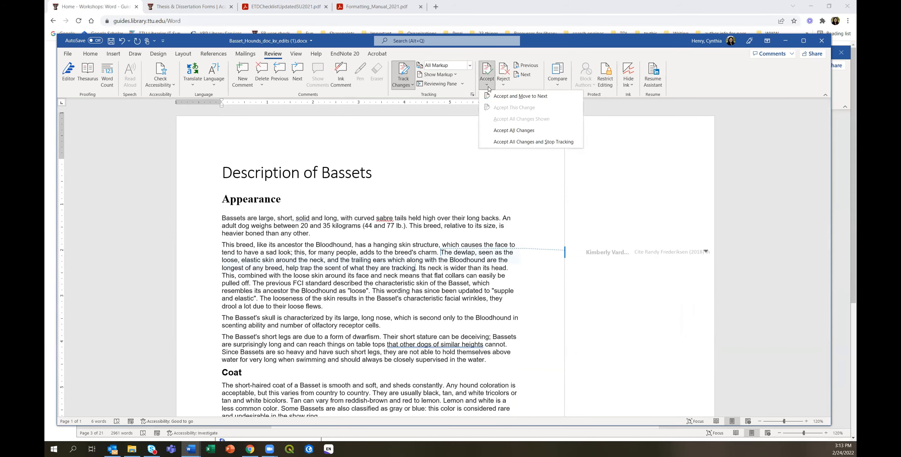
click(512, 142)
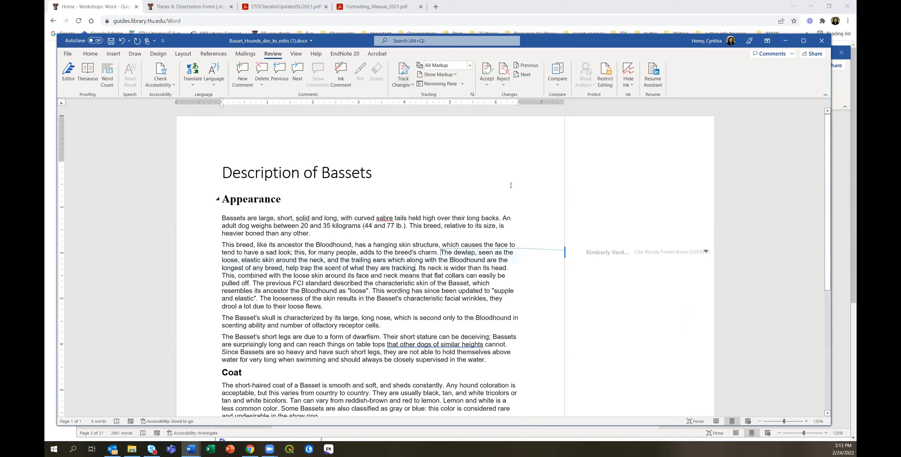
Step: Display the document with No Markup and check the clean text from the title down to the Ears section
click(470, 65)
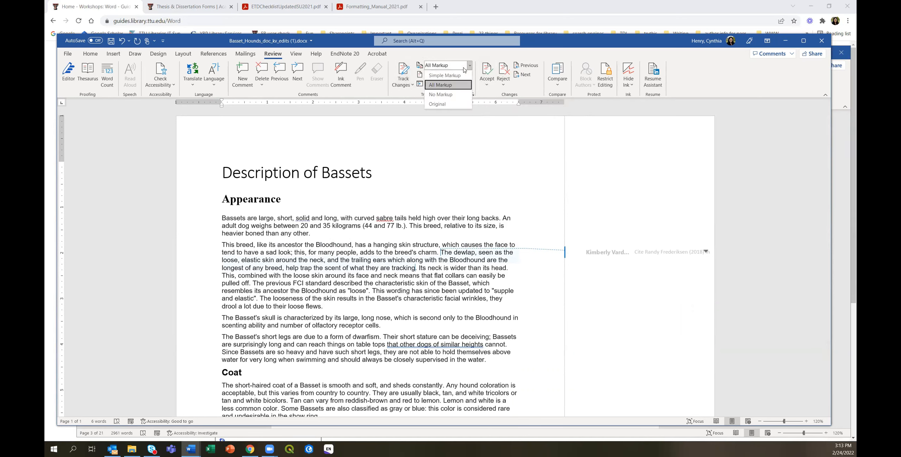
click(456, 94)
scroll(522, 297, down, 4)
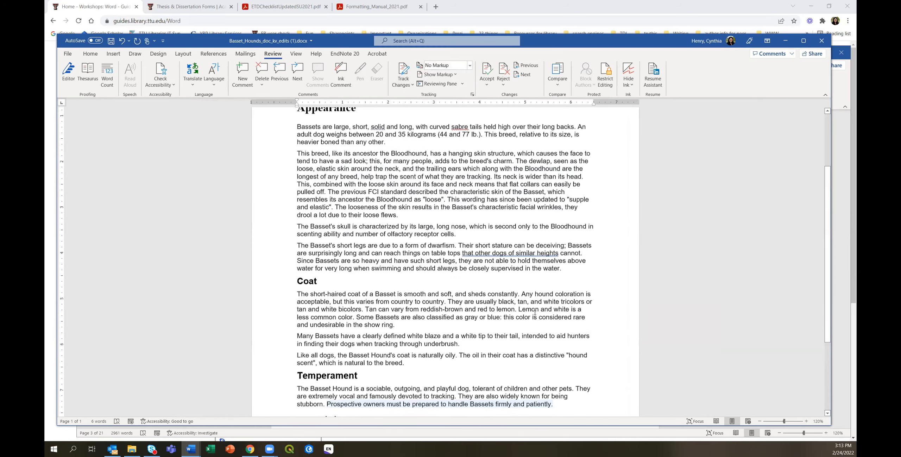
scroll(535, 312, down, 3)
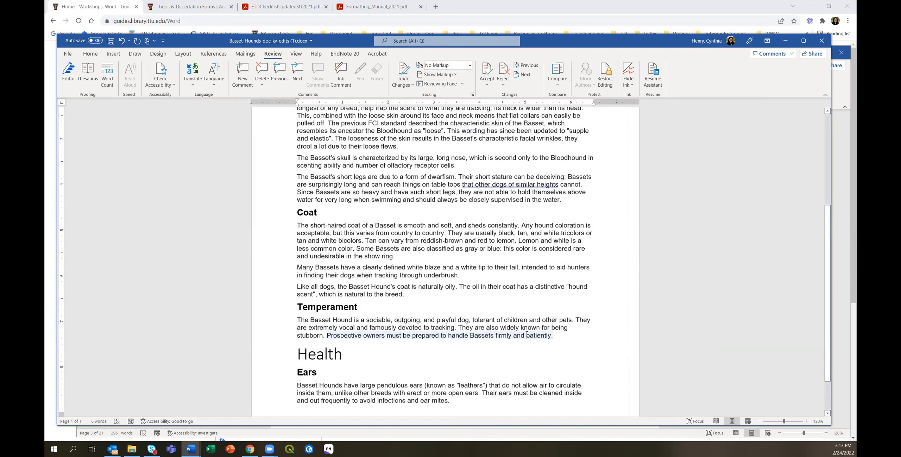
click(592, 351)
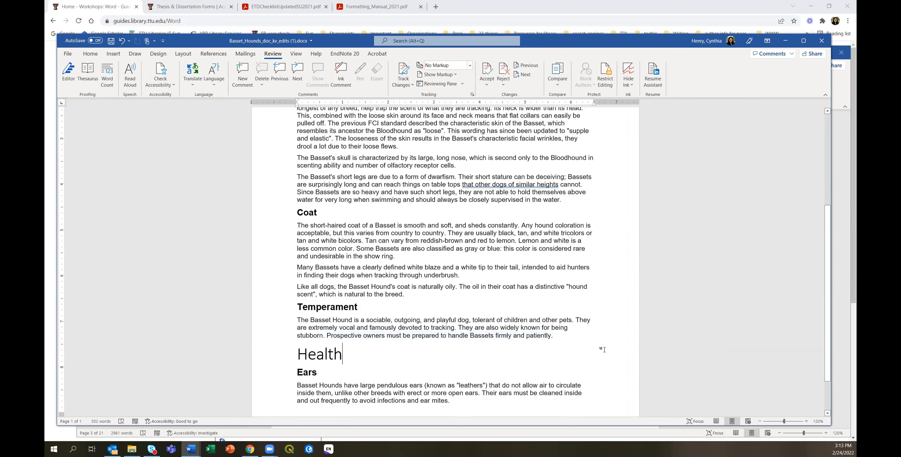
scroll(605, 349, down, 2)
scroll(618, 346, up, 9)
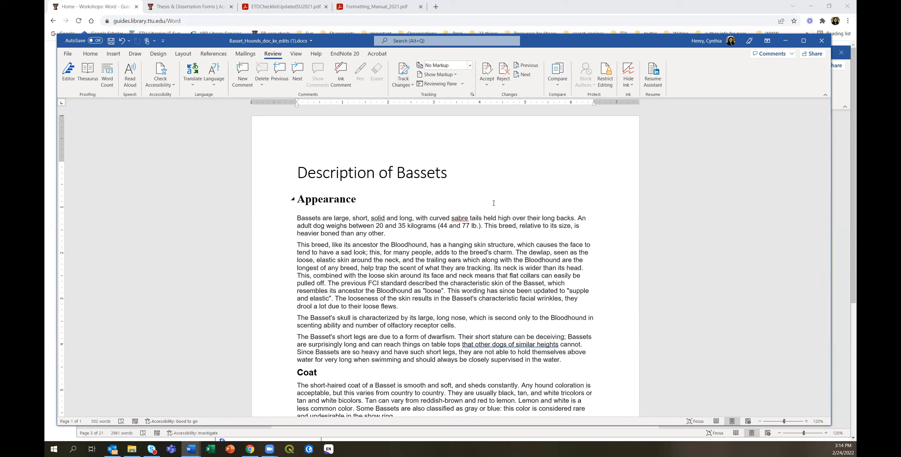
click(487, 82)
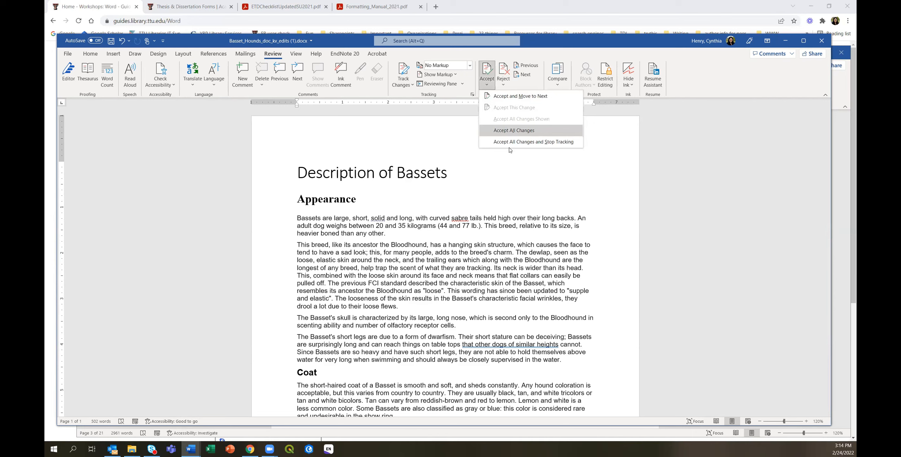
click(512, 171)
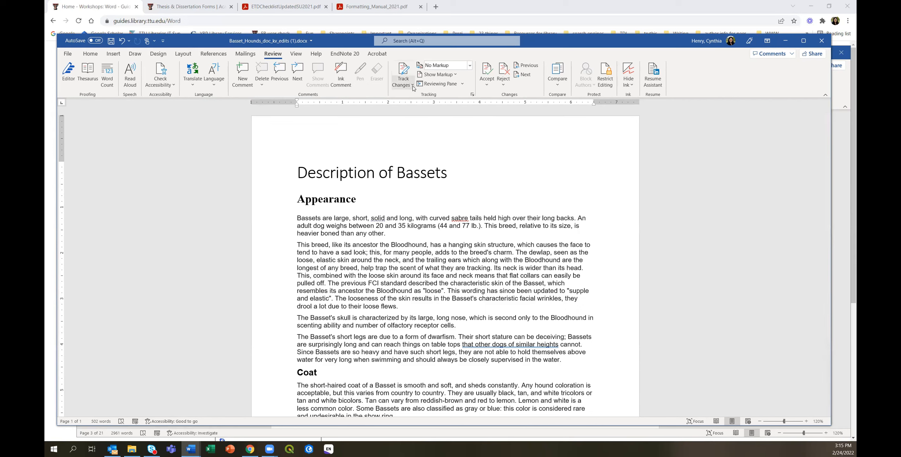
click(449, 173)
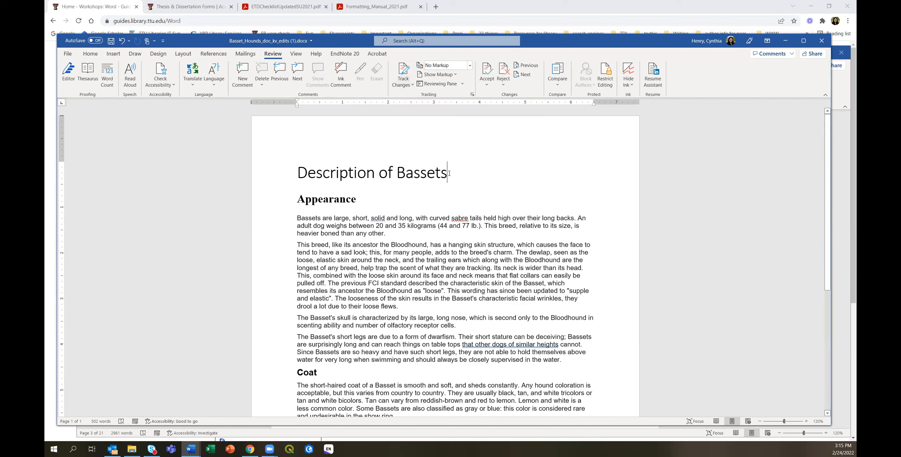
click(487, 84)
click(508, 142)
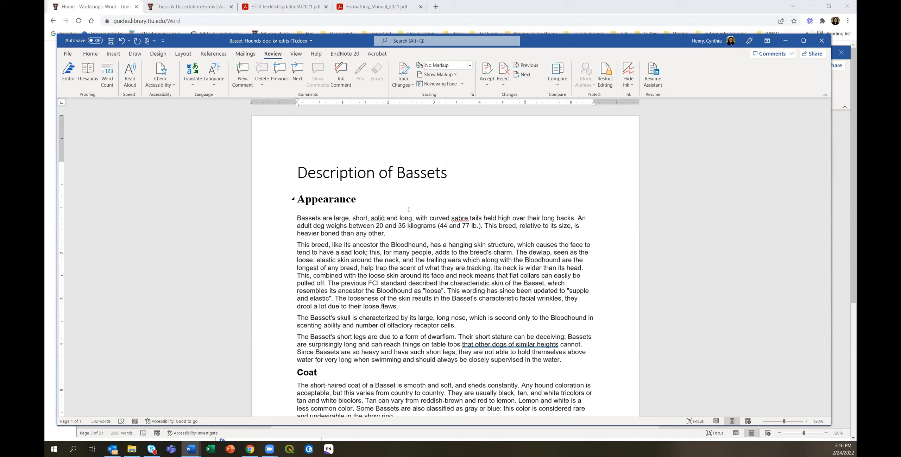
Step: Return the display to All Markup and delete the resolved comment on the dewlap sentence
click(469, 66)
click(440, 83)
right_click(441, 251)
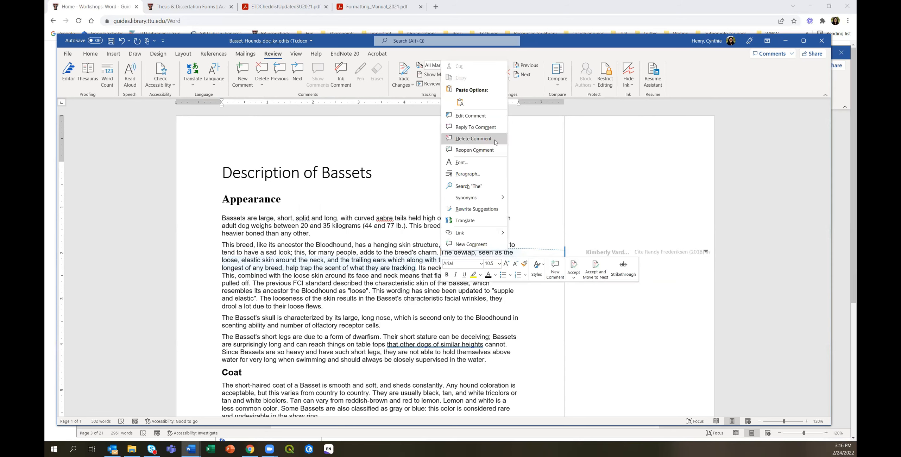
click(473, 138)
Step: Delete the resolved comments on the "hound scent" phrase and on the prospective-owners sentence in the Temperament section
scroll(484, 230, down, 9)
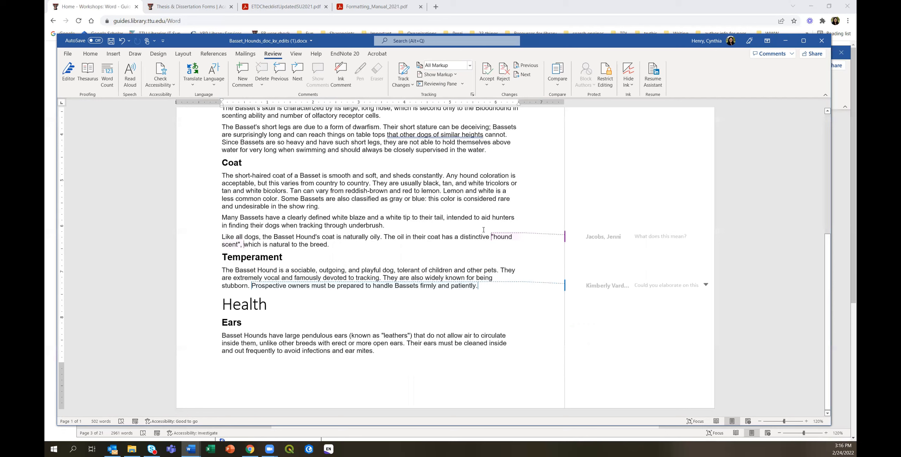
right_click(491, 234)
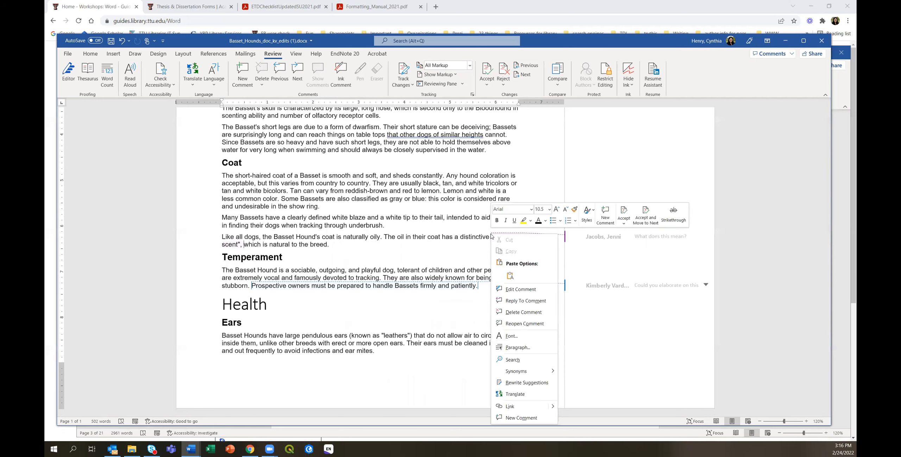
click(523, 312)
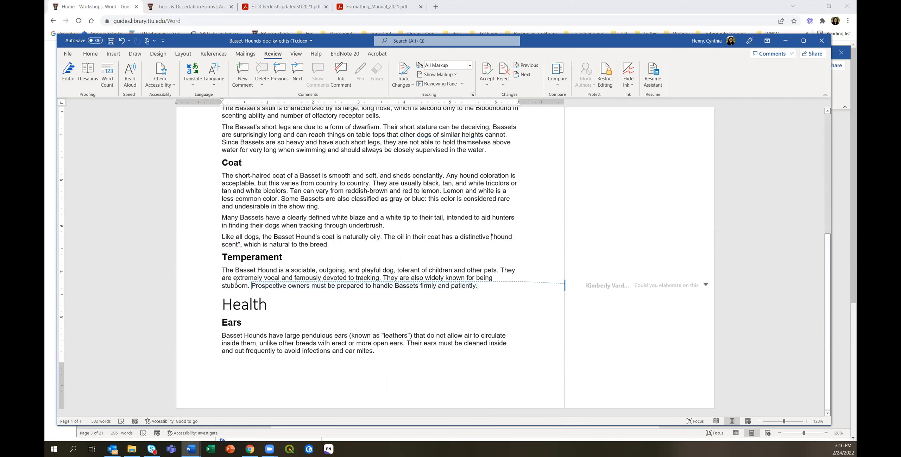
right_click(252, 285)
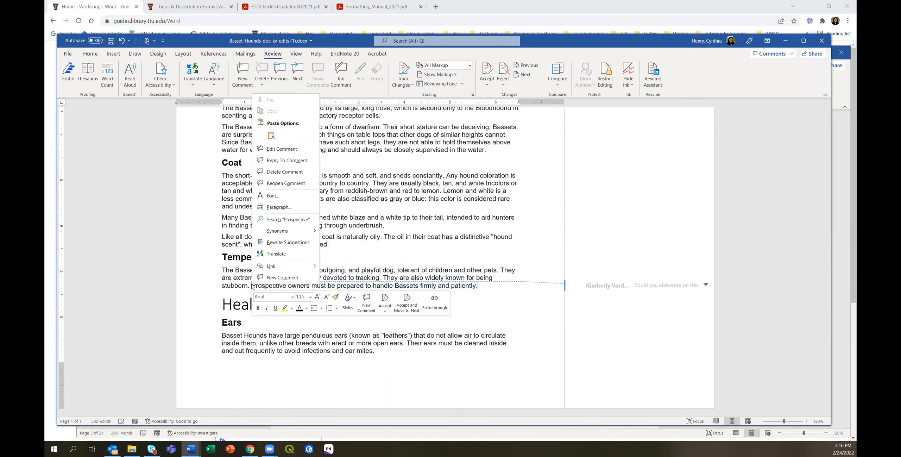
click(297, 172)
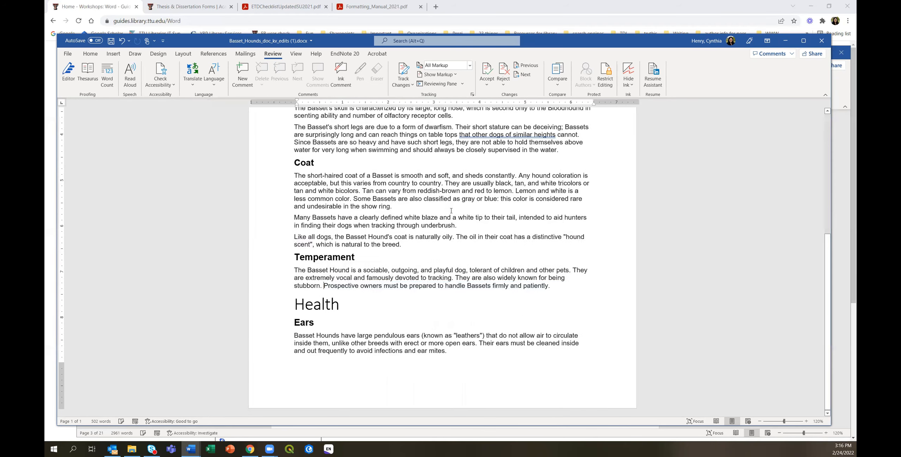
Step: Copy the entire Basset Hounds text from the title through the Ears section and paste it into a new blank document
scroll(524, 276, up, 6)
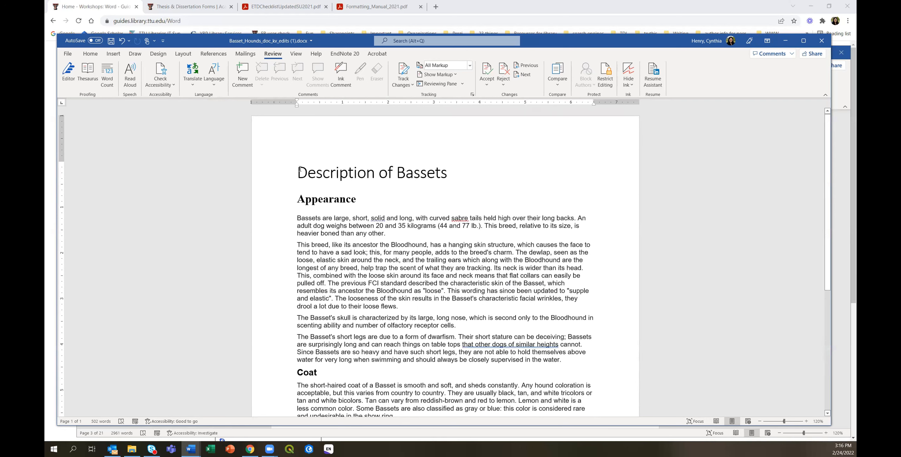
drag(300, 169, 615, 379)
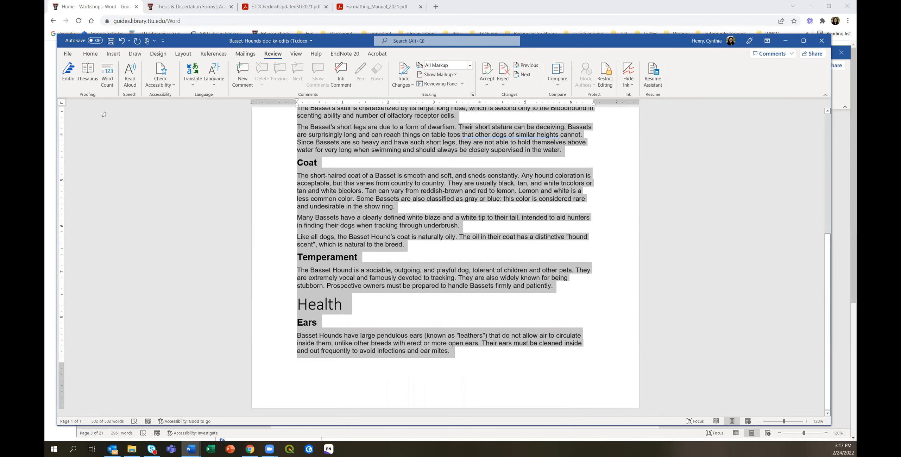
click(65, 59)
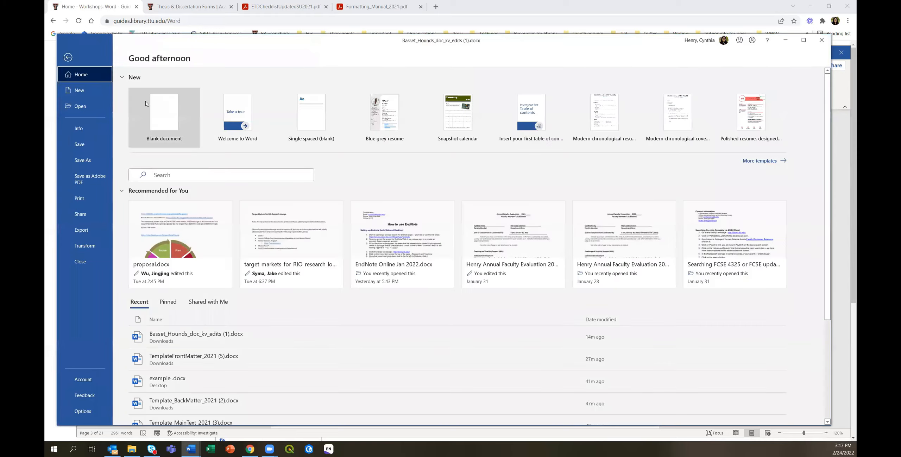
click(159, 112)
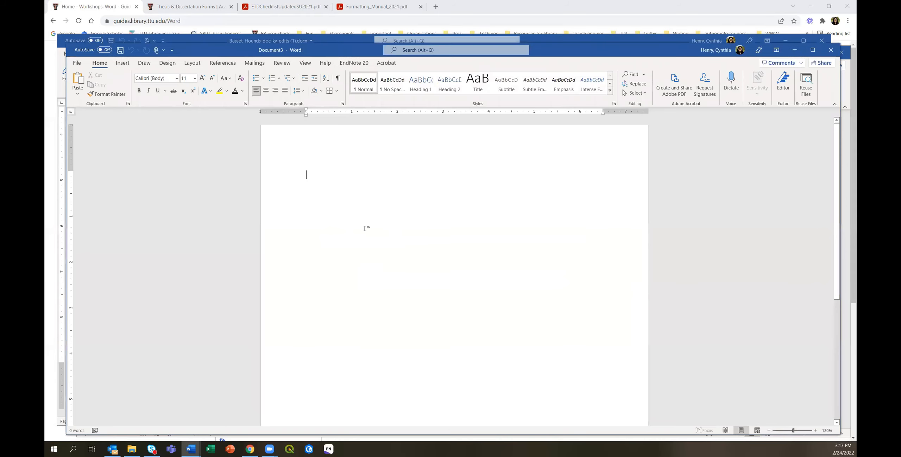
key(ctrl+v)
scroll(518, 281, up, 5)
scroll(528, 279, up, 4)
click(458, 181)
Step: Check the pasted text in the new document for remaining tracked changes and comments under All Markup
click(282, 63)
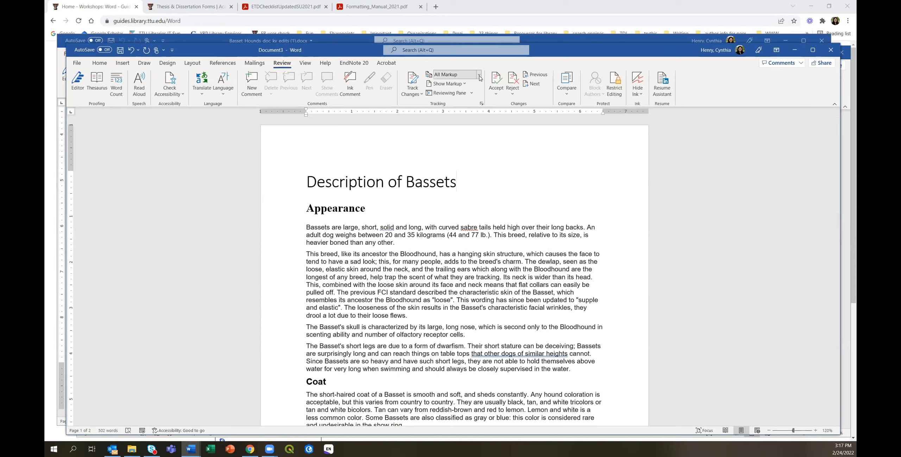
scroll(517, 234, down, 3)
scroll(517, 236, down, 7)
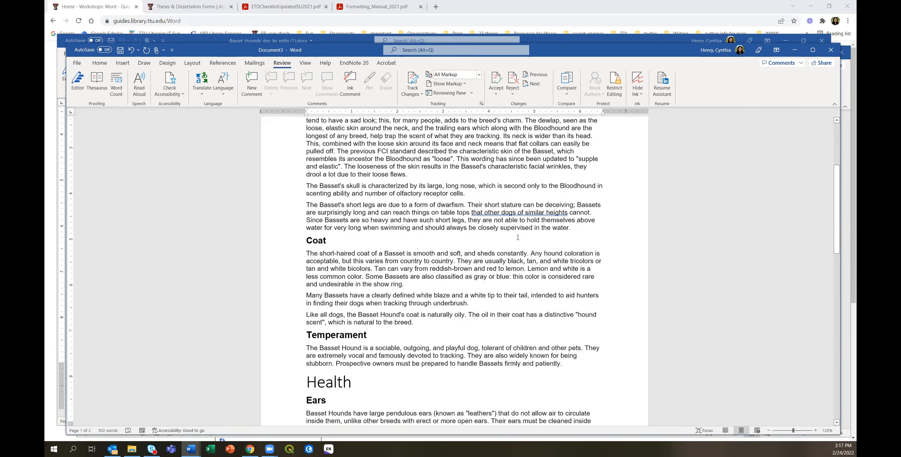
scroll(518, 239, up, 4)
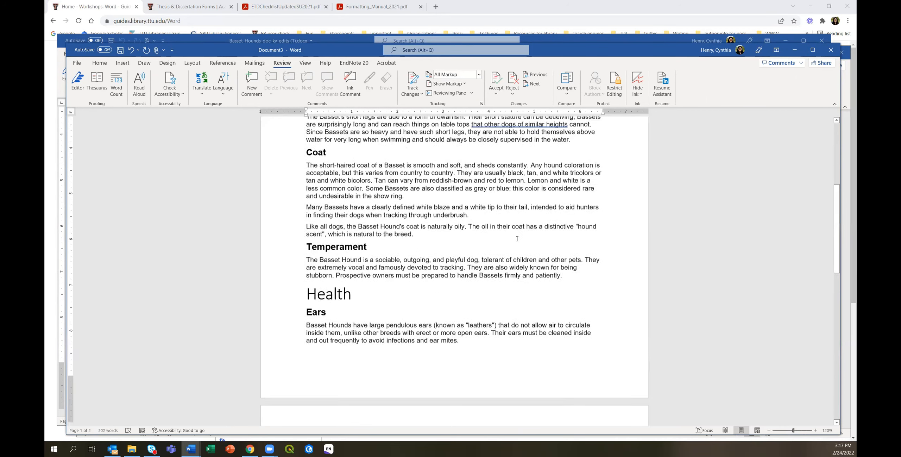
scroll(533, 277, up, 6)
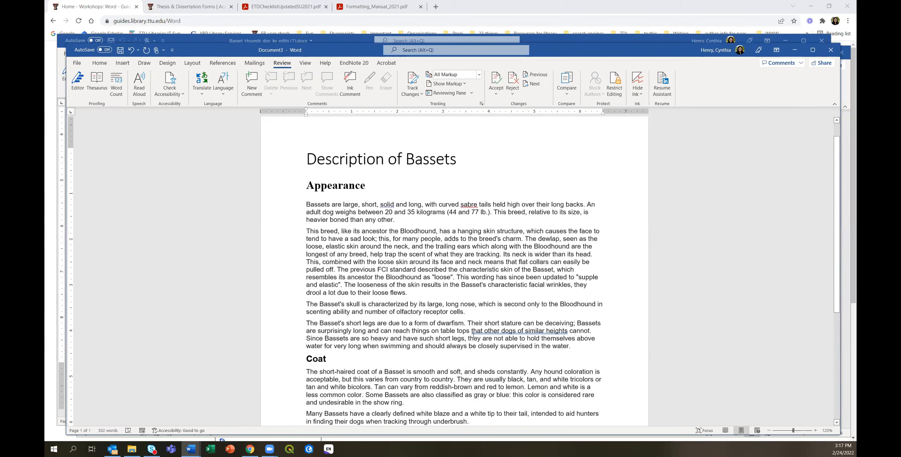
scroll(482, 318, up, 1)
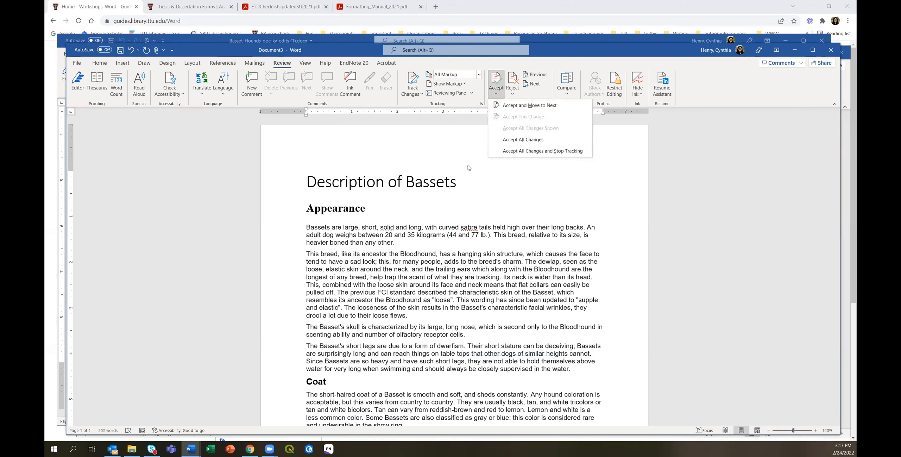
click(495, 194)
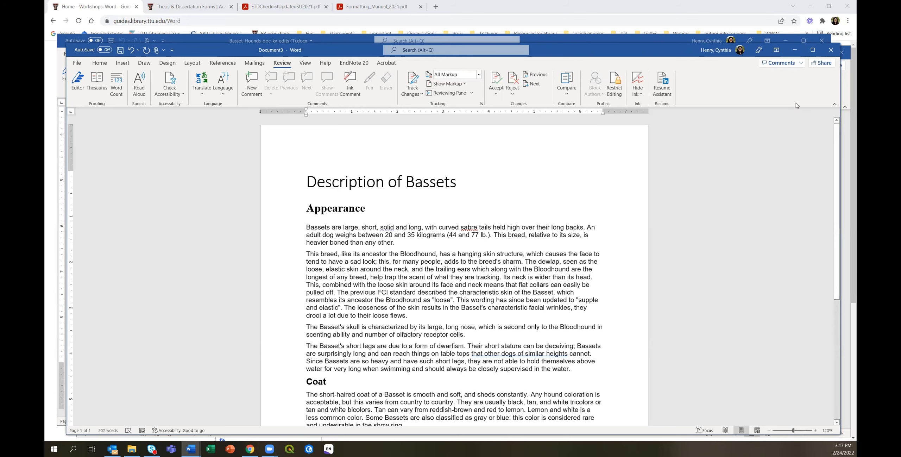
Step: Close the new document containing the pasted text without saving it
click(831, 49)
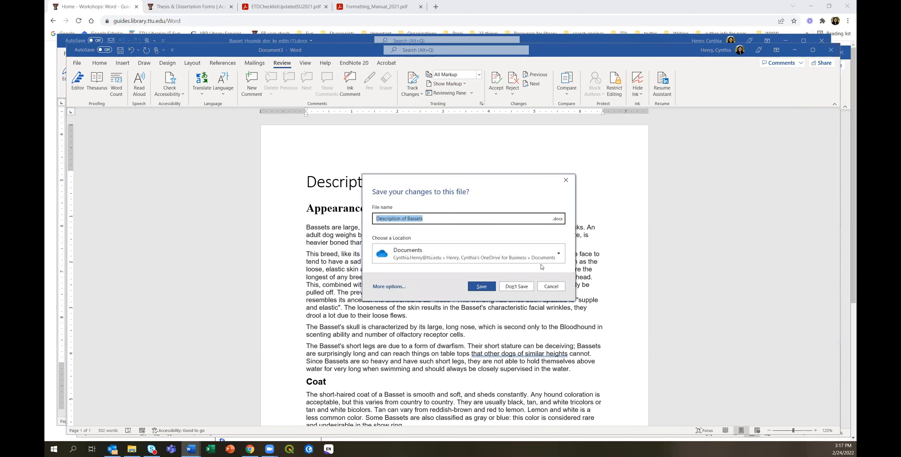
click(516, 286)
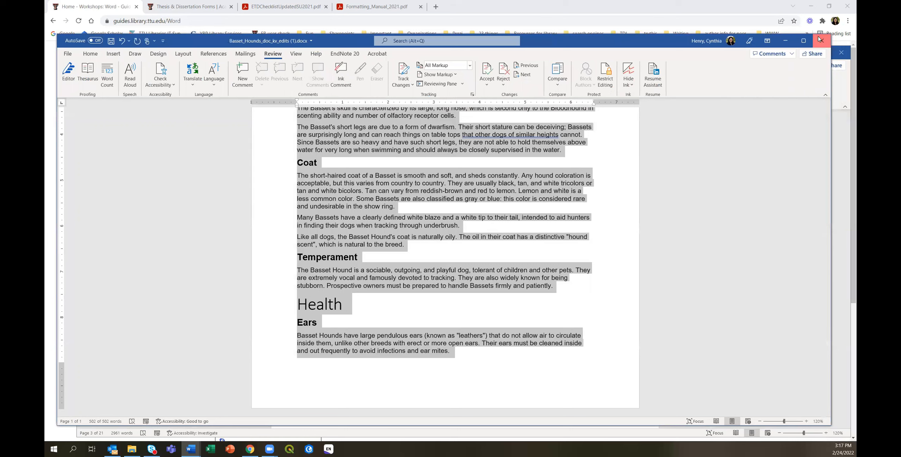
Step: Close the edited Basset Hounds document and open a fresh copy of "Basset Hounds - Track Changes" from the Word workshop guide page
click(820, 40)
click(450, 242)
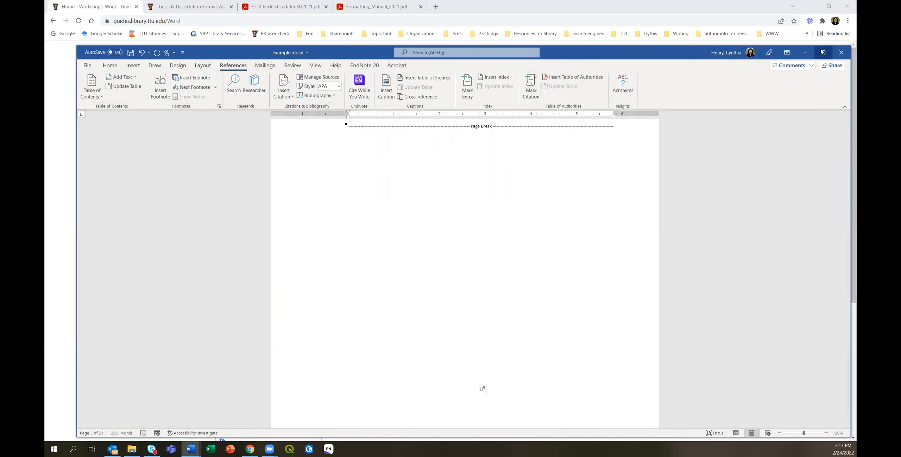
click(805, 52)
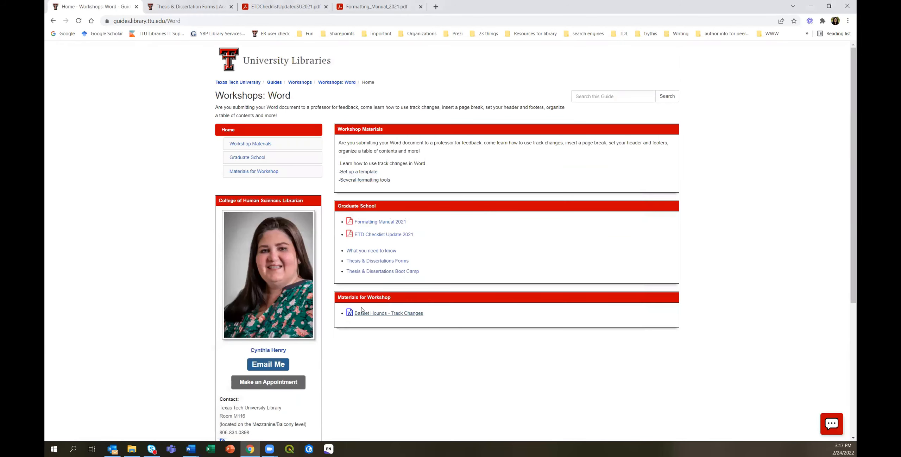
click(369, 314)
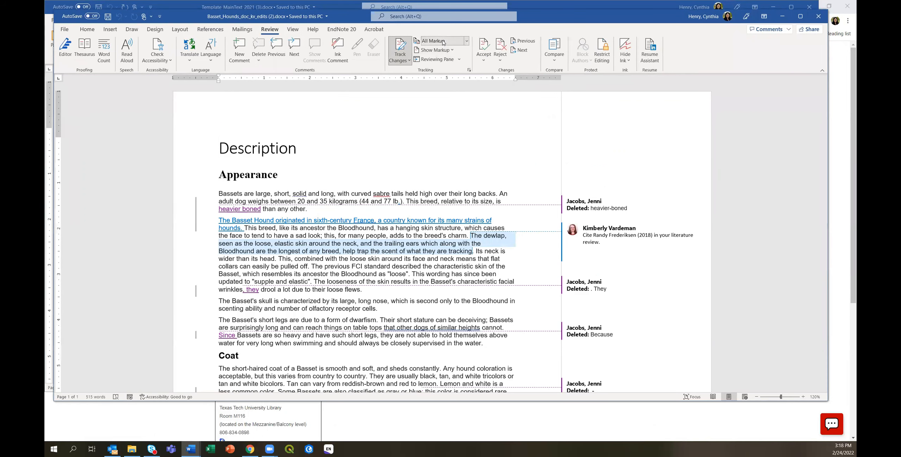
Step: Set the fresh copy to No Markup and copy its text from the Description title through the short-legs paragraph into a new blank document
click(444, 40)
click(437, 70)
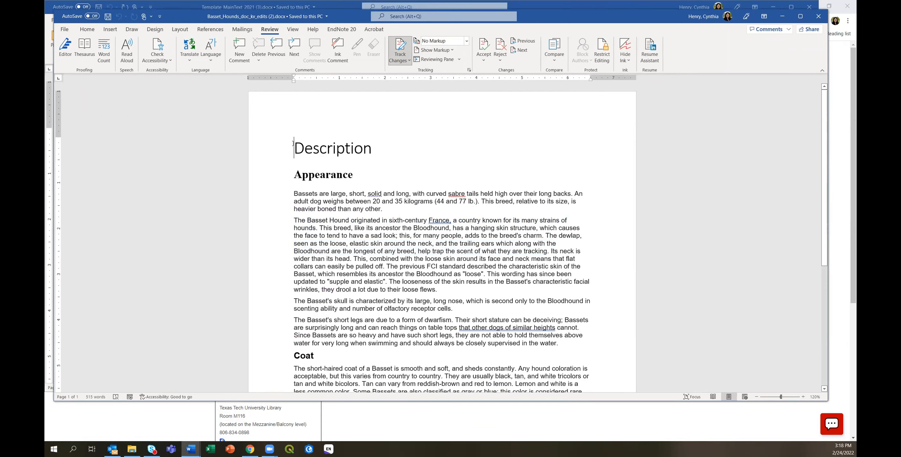
drag(294, 144, 602, 338)
key(ctrl+c)
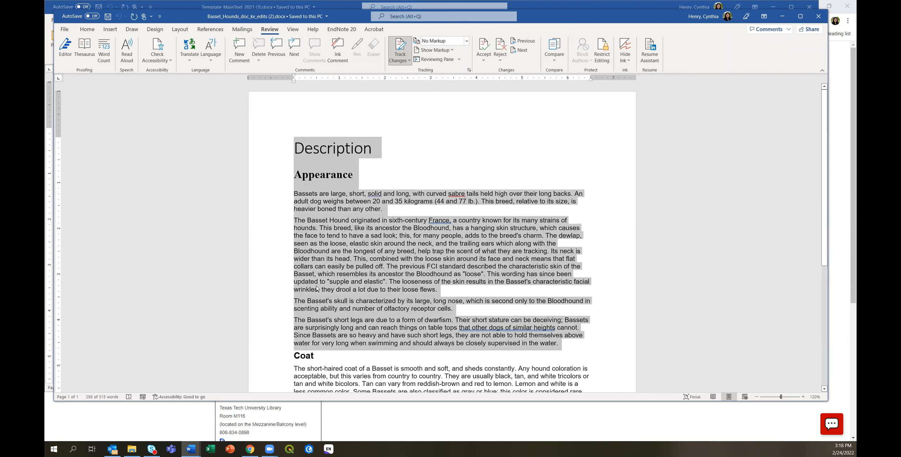
click(65, 30)
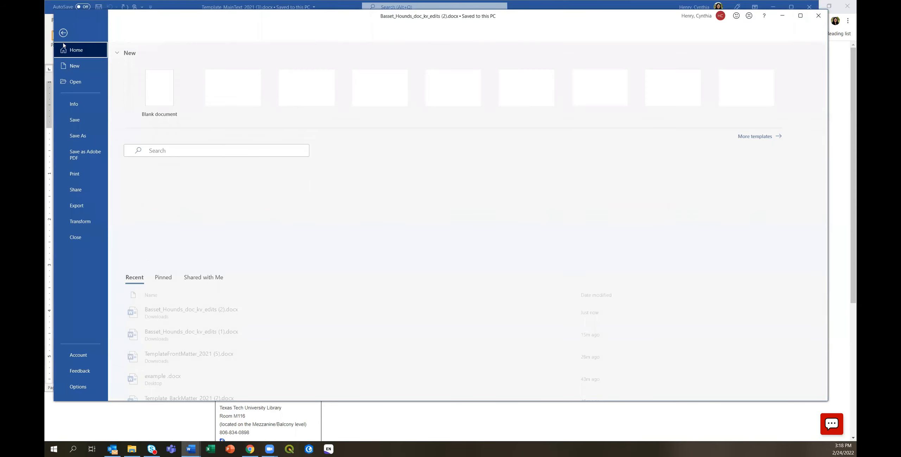
click(155, 90)
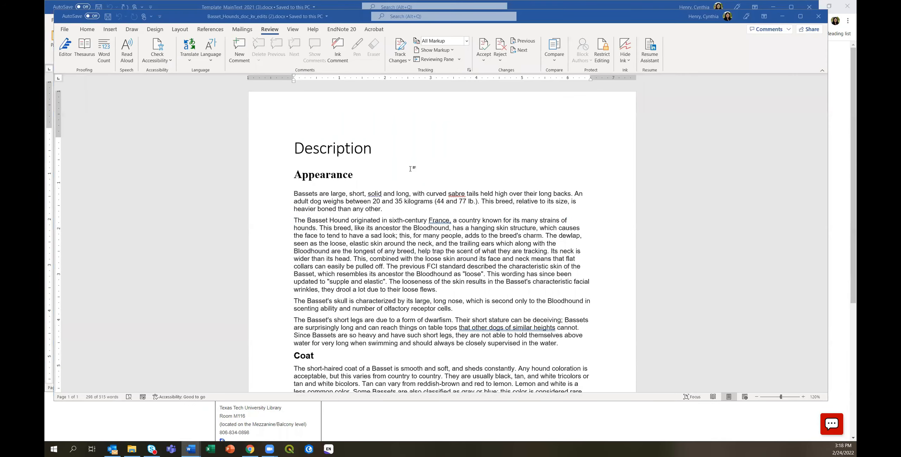
key(ctrl+v)
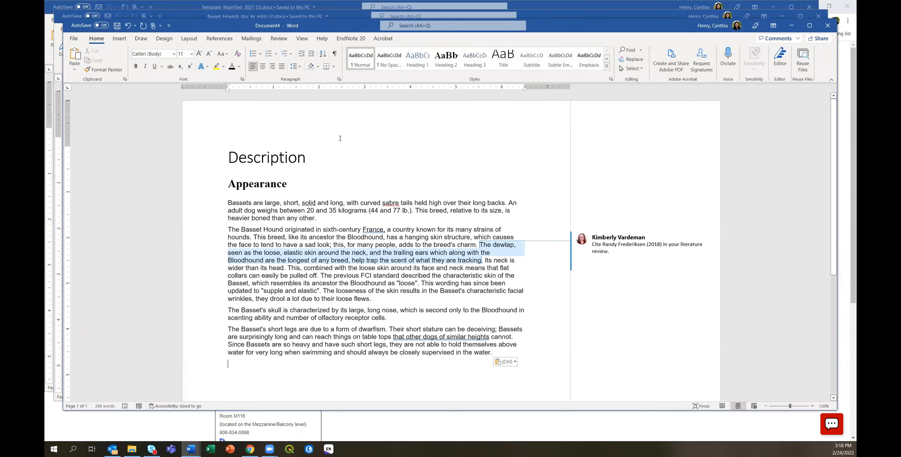
Step: Compare the pasted text under No Markup and All Markup to check for remaining tracked changes and comments
mouse_move(604, 243)
click(279, 38)
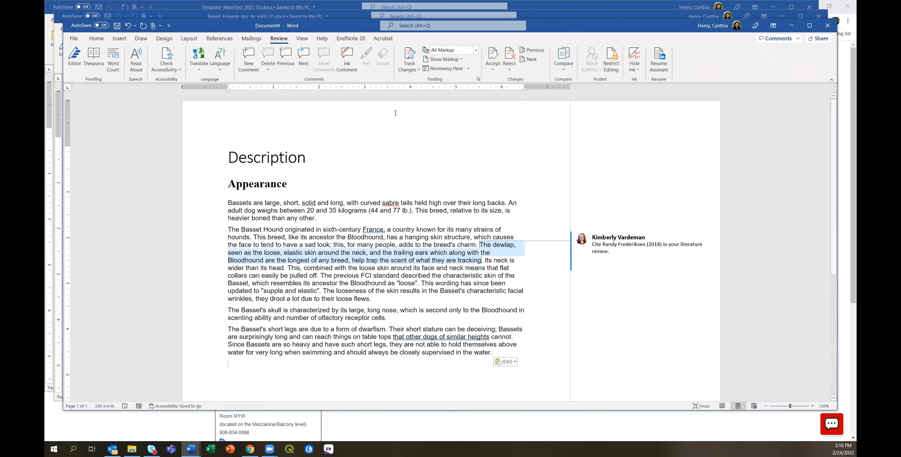
click(476, 55)
click(473, 69)
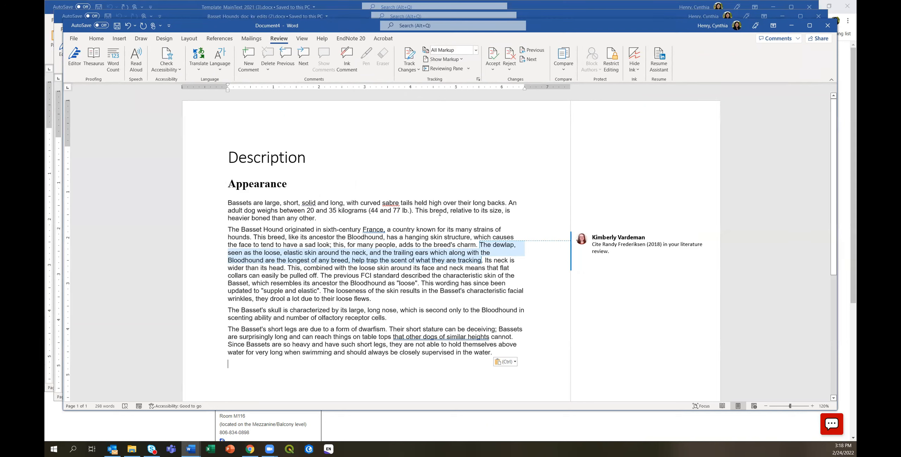
mouse_move(618, 267)
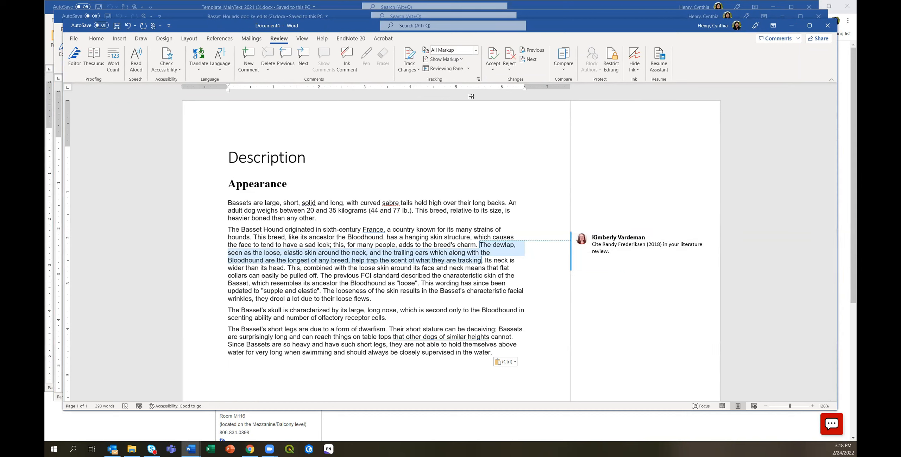
click(475, 50)
click(446, 79)
click(476, 50)
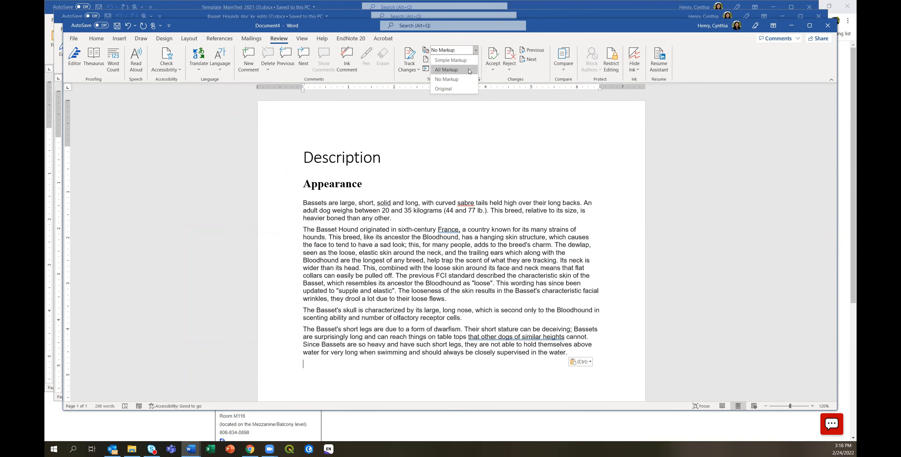
click(469, 70)
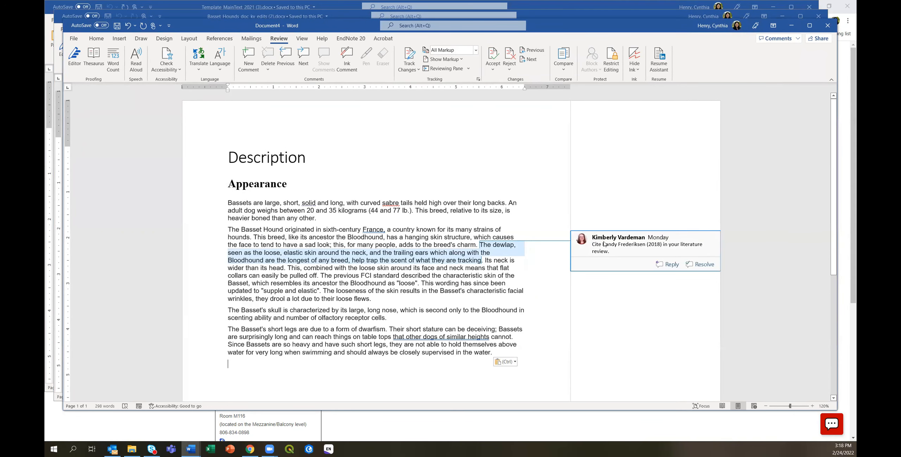
Step: Add an empty reply to the comment on the dewlap sentence, resolve the thread, and delete it from the pasted text
click(668, 264)
click(701, 282)
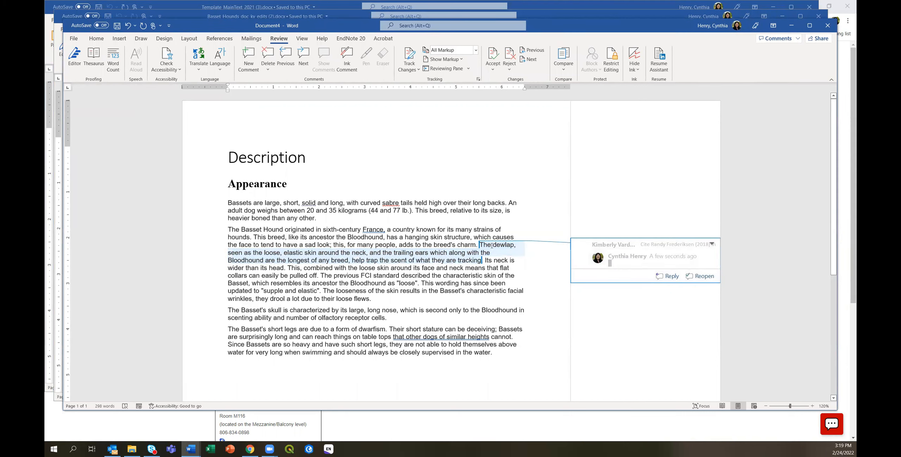
right_click(480, 245)
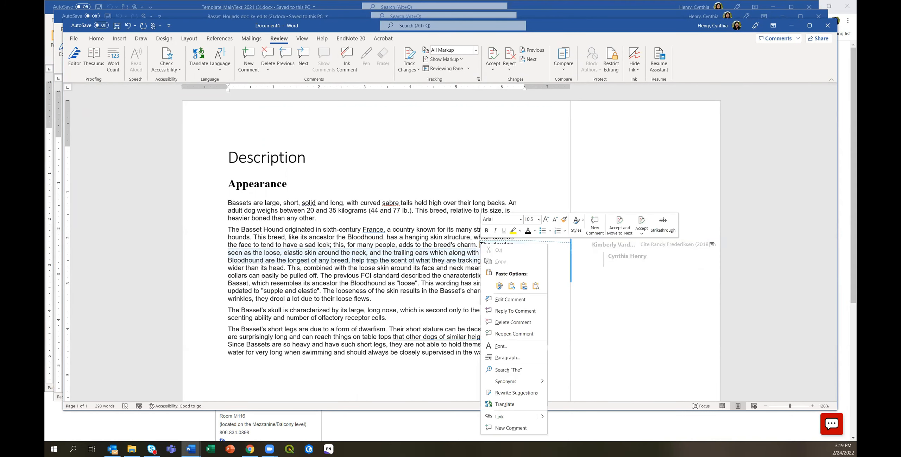
click(515, 322)
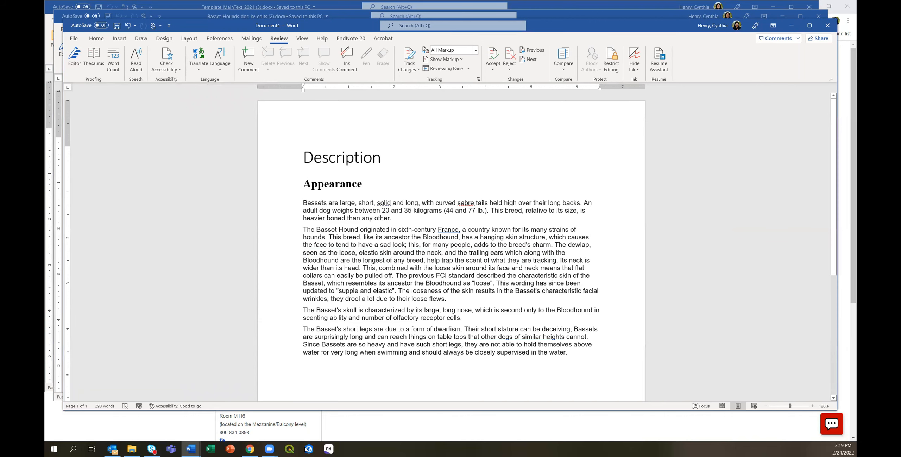
Step: Open the Thesis & Dissertations Boot Camp page from the workshop guide in the browser and review the March 2022 Completion Camp details
click(365, 433)
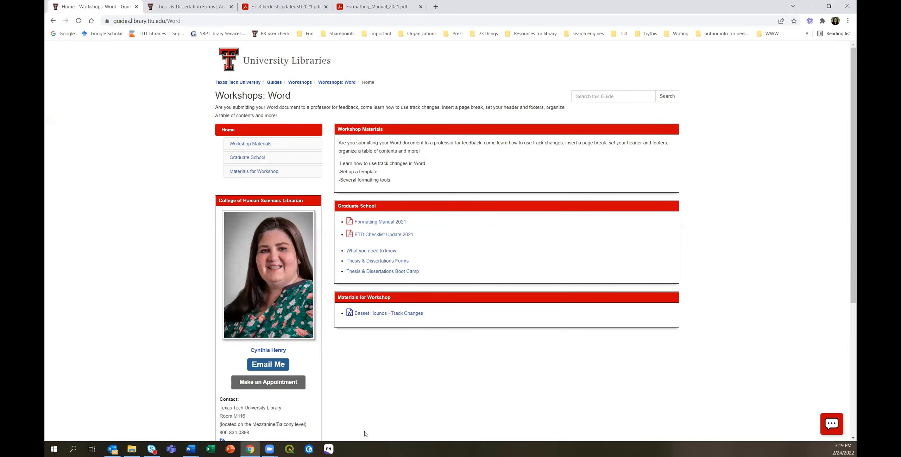
click(376, 275)
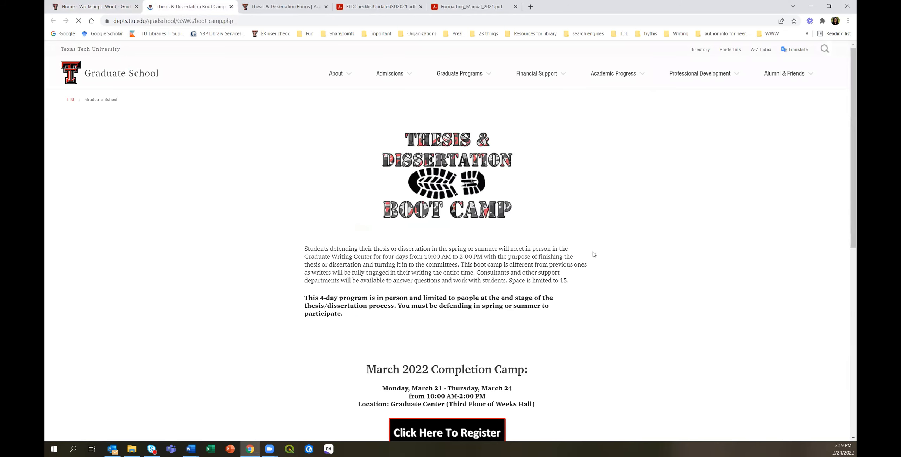
scroll(595, 255, down, 3)
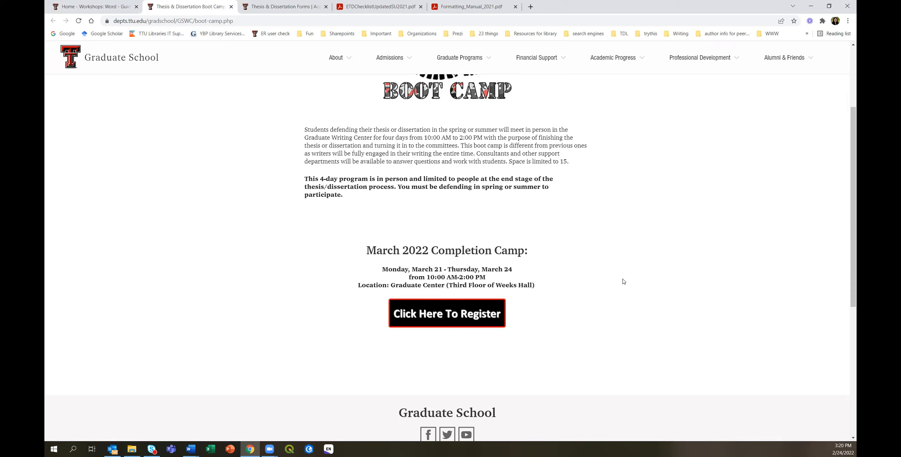
scroll(478, 188, up, 2)
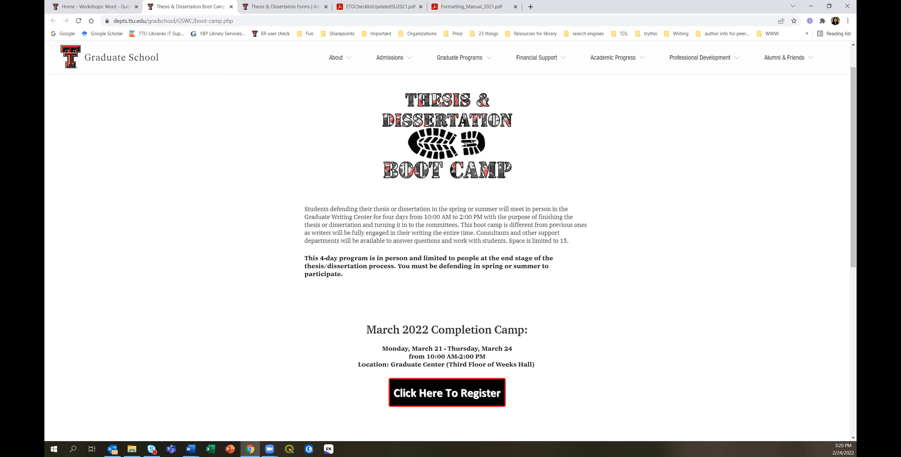
key(alt+Tab)
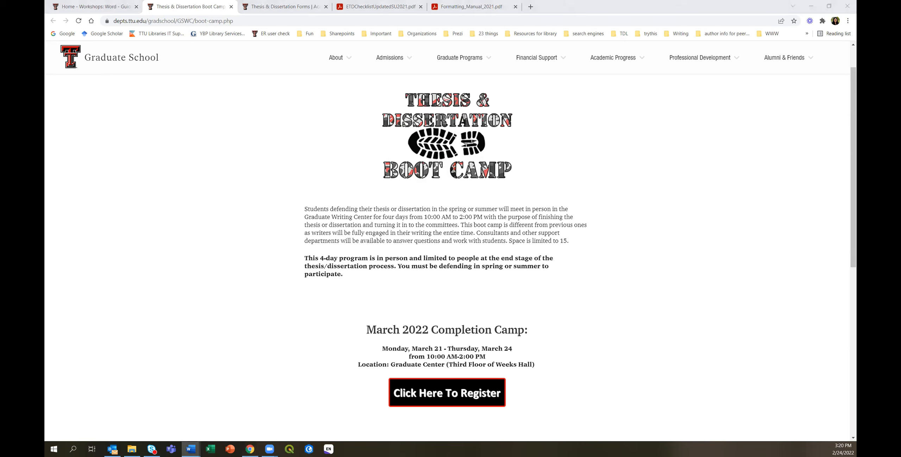